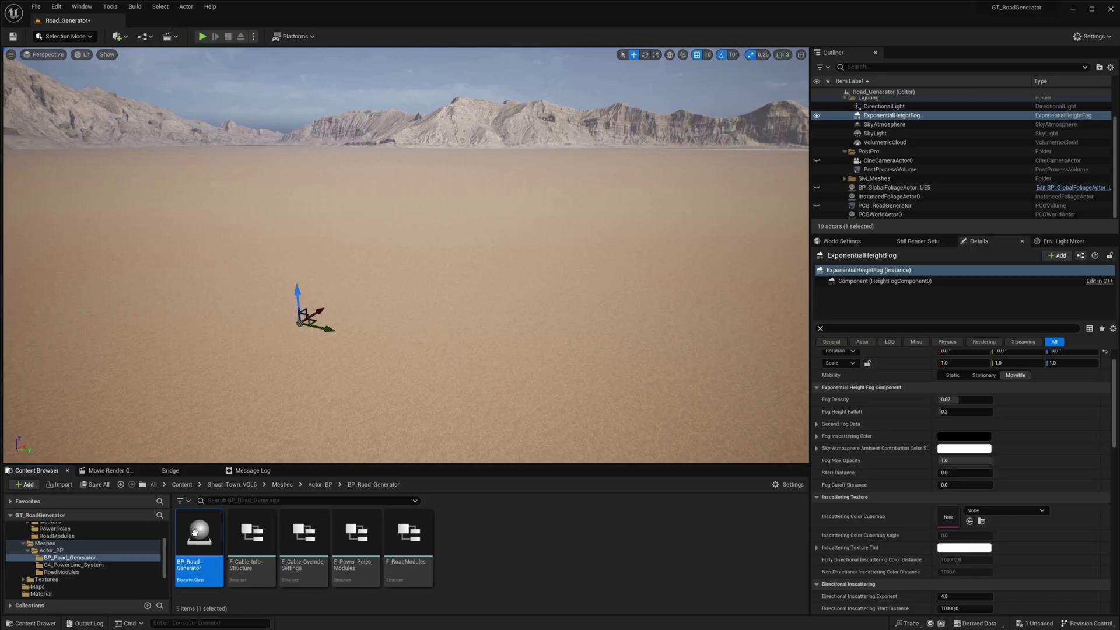
Step: Place BP_Road_Generator in the level and drag its spline points to extend and curve the road
left_click_drag(200, 542, 236, 376)
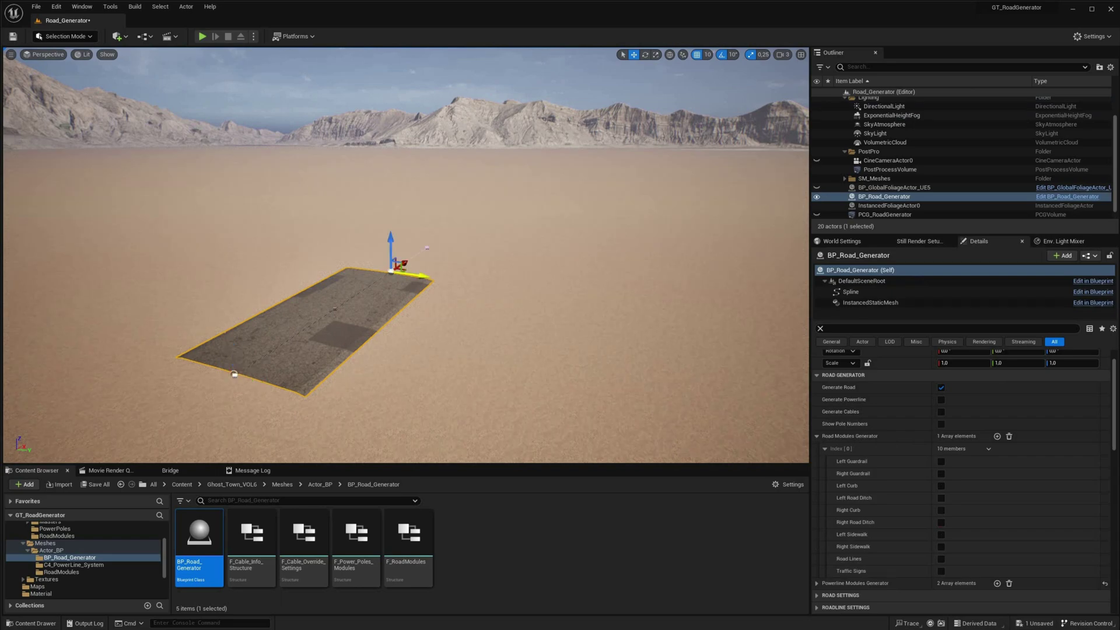
right_click_drag(234, 375, 534, 236)
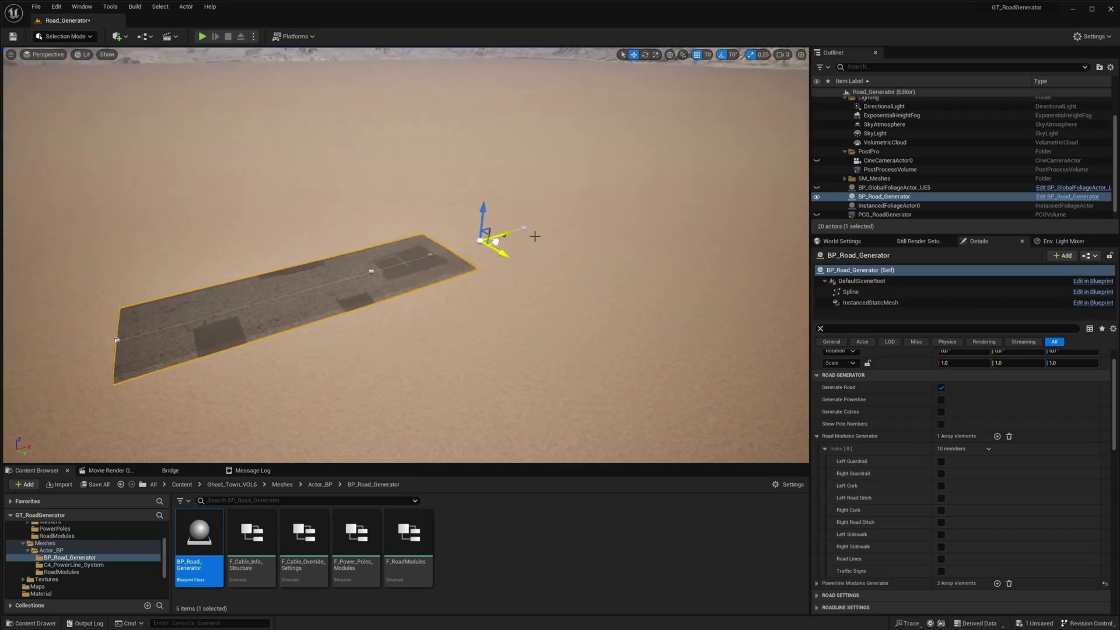
mouse_move(524, 235)
left_mouse_down("alt")
mouse_move(663, 205)
mouse_move(535, 143)
left_mouse_up("alt")
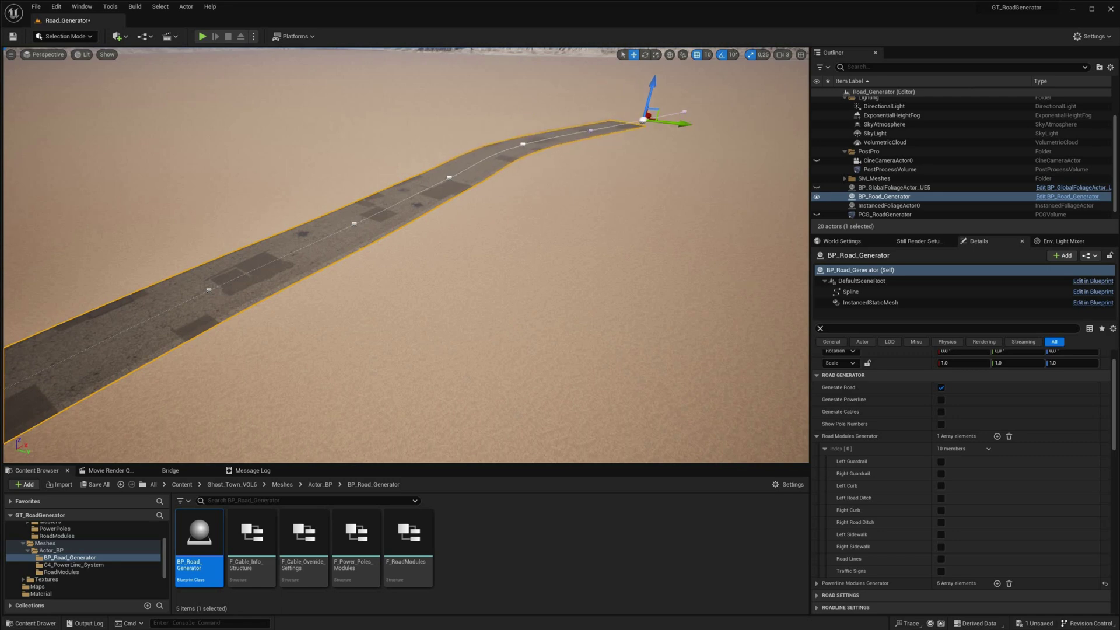
right_click_drag(432, 193, 469, 188)
left_click_drag(451, 187, 429, 166)
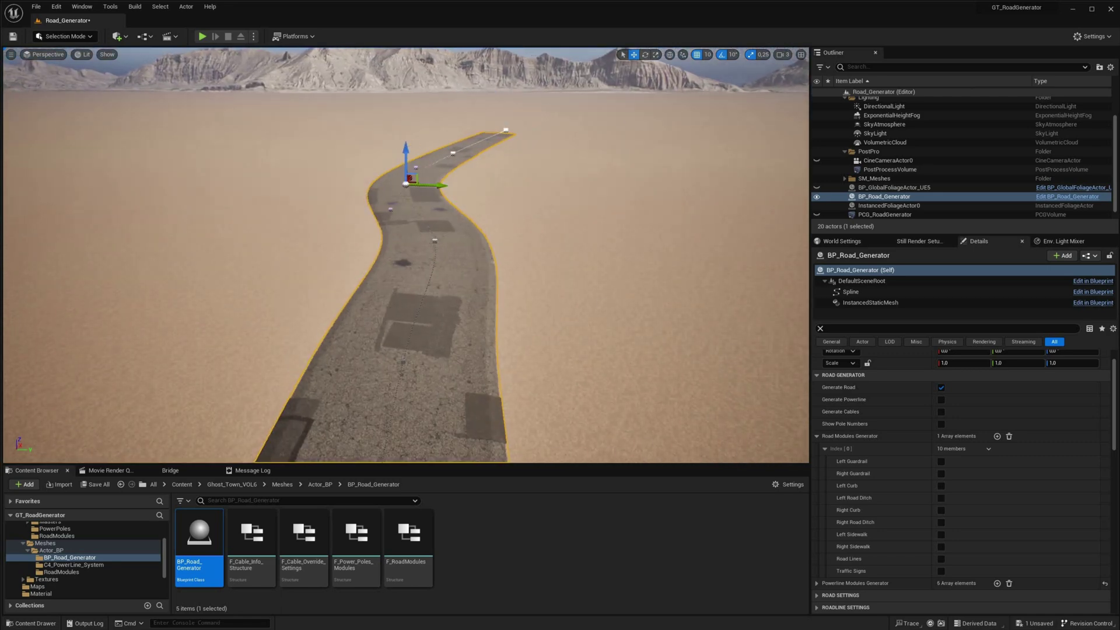
mouse_move(429, 167)
right_mouse_down()
mouse_move(412, 148)
mouse_move(357, 418)
right_mouse_up()
left_click_drag(357, 417, 343, 451)
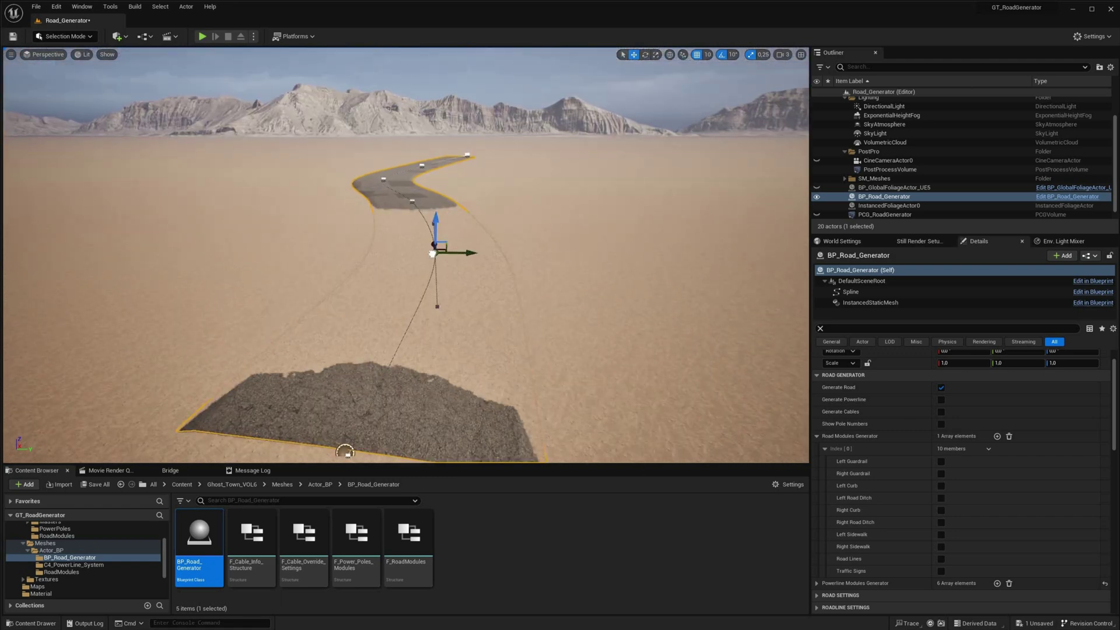
Step: In Road Modules [0], enable left and right curbs, sidewalks, guardrails, plus Road Lines and Traffic Signs
left_click(817, 437)
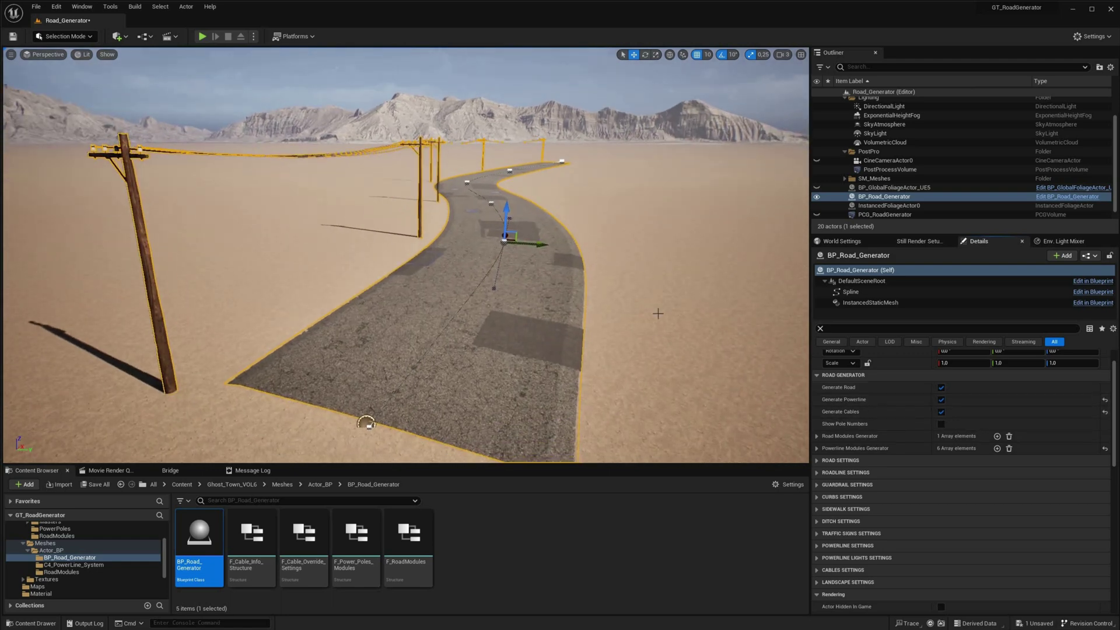
left_click(818, 436)
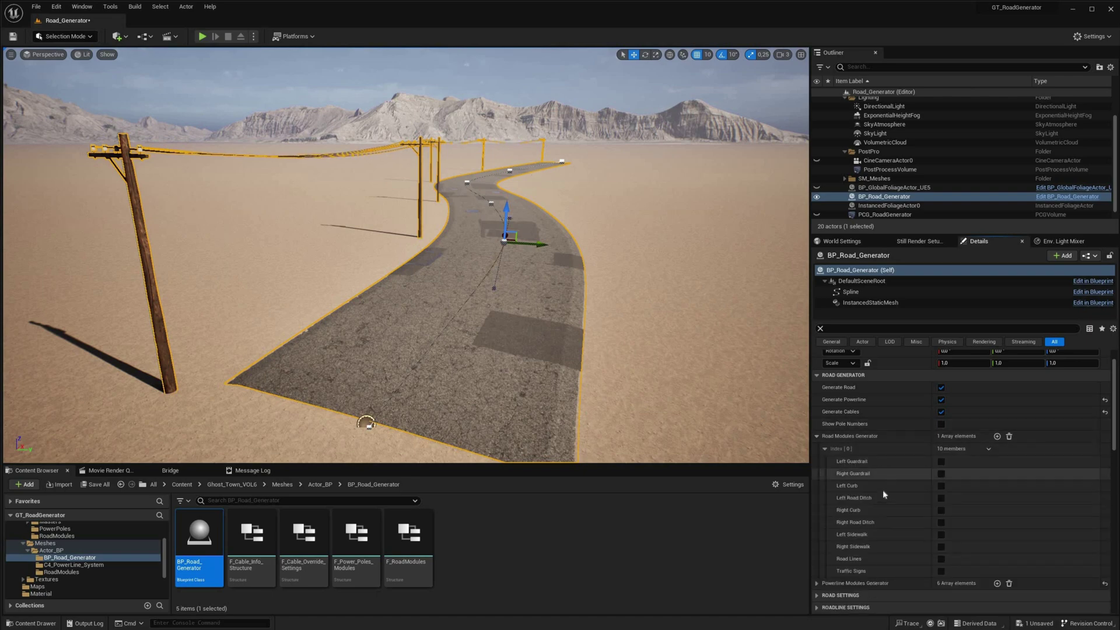
left_click(941, 486)
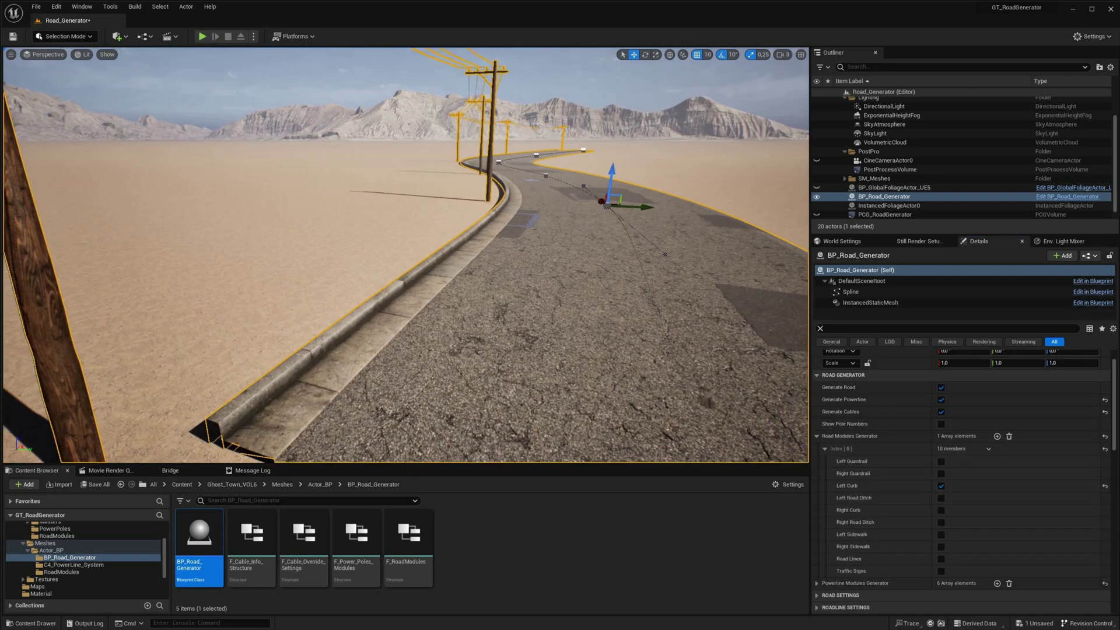
left_click(941, 510)
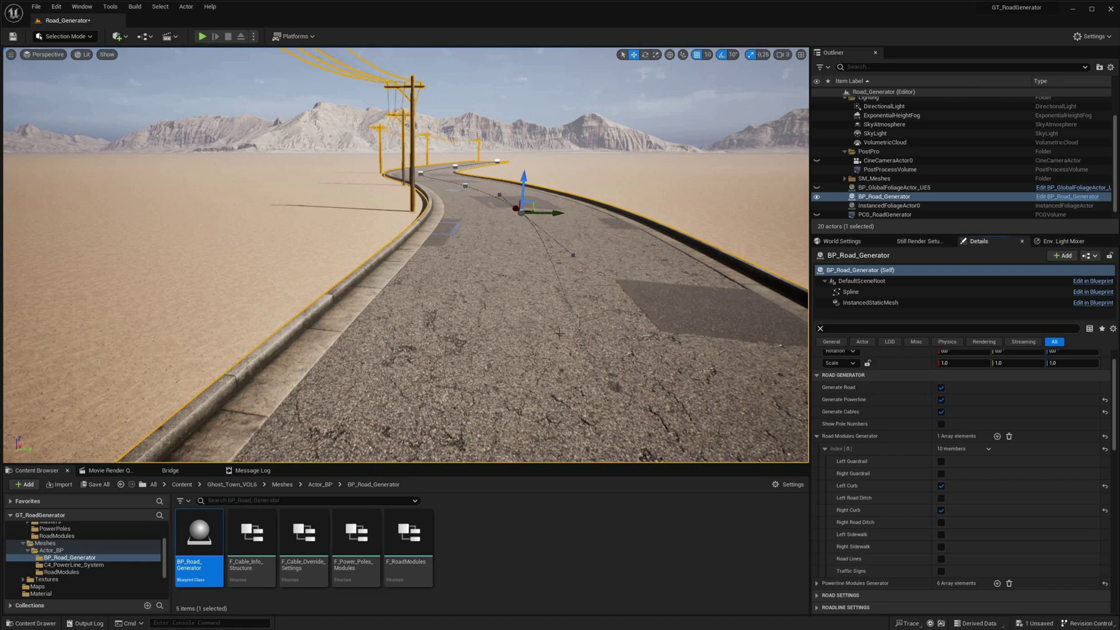
left_click(941, 547)
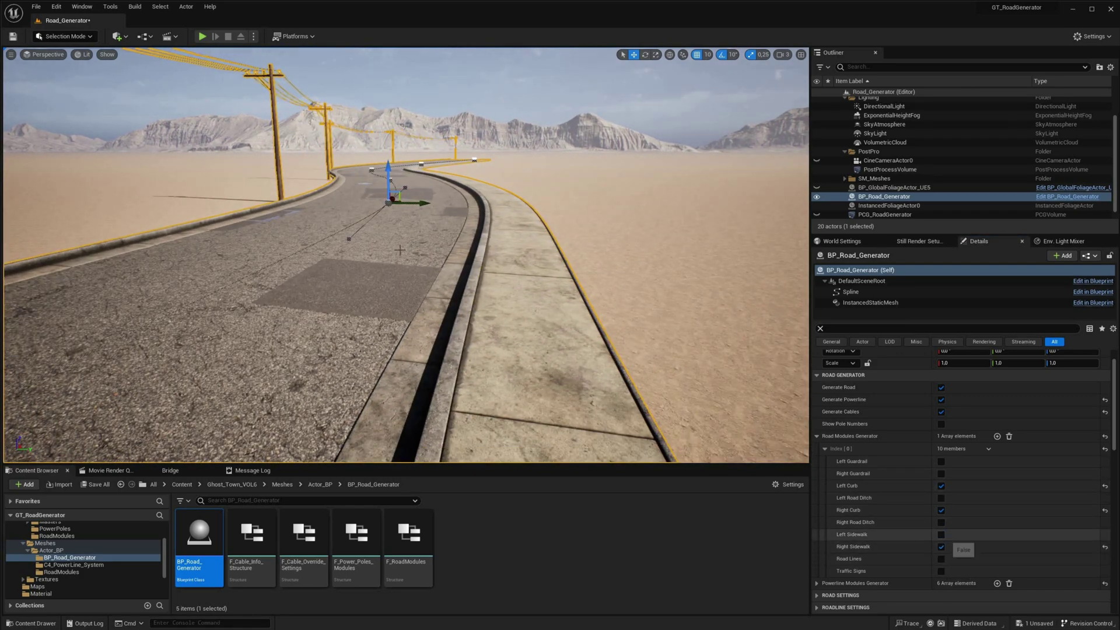
left_click(941, 534)
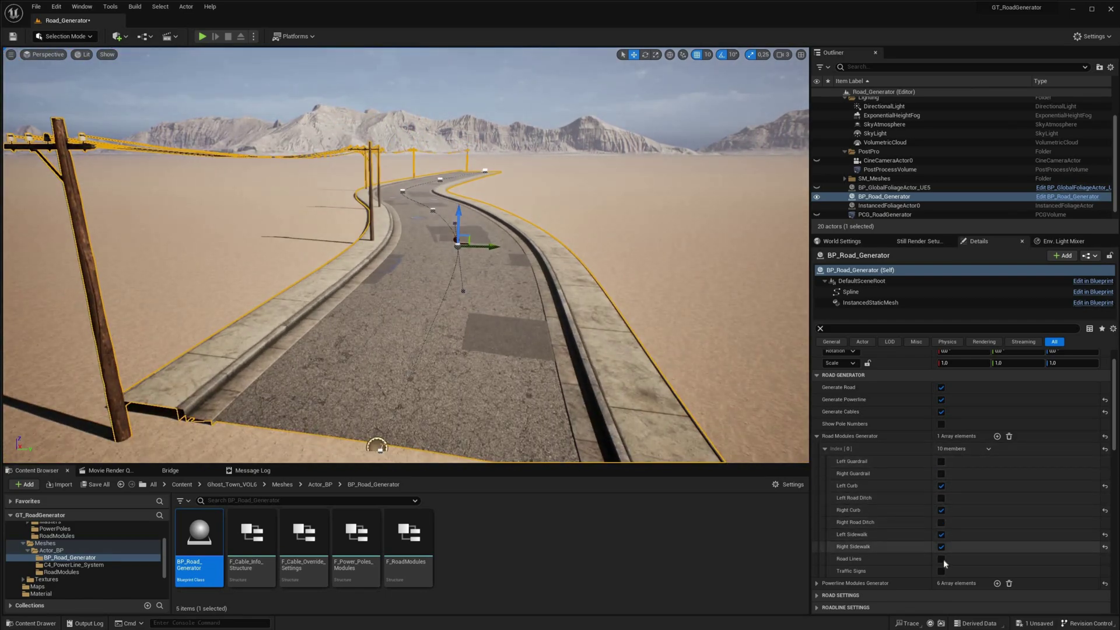
left_click(942, 558)
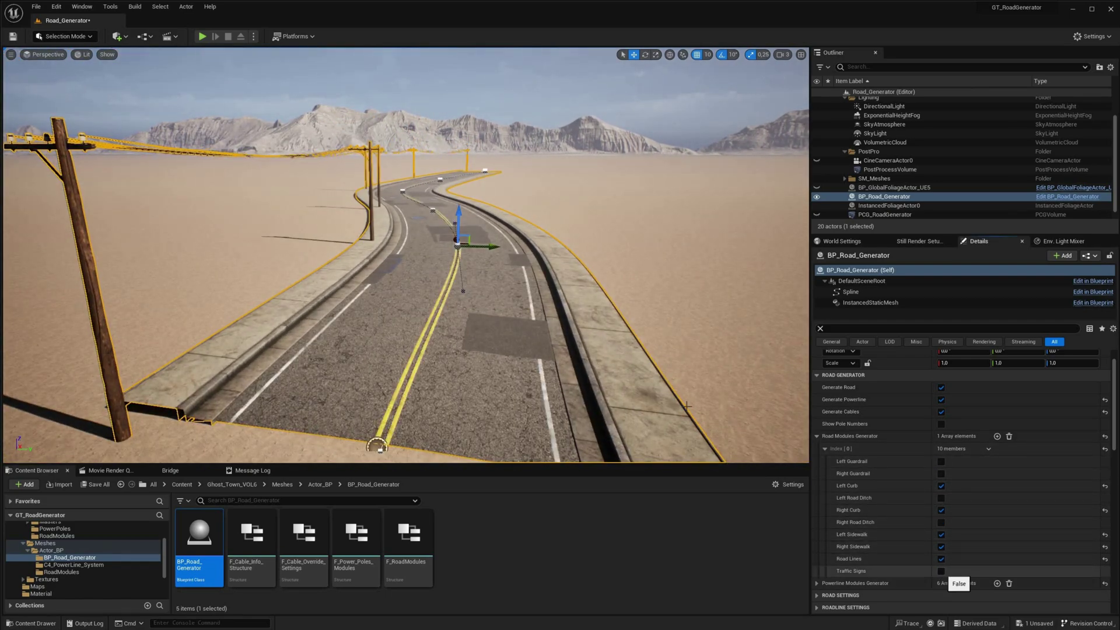
left_click(941, 570)
left_click(941, 474)
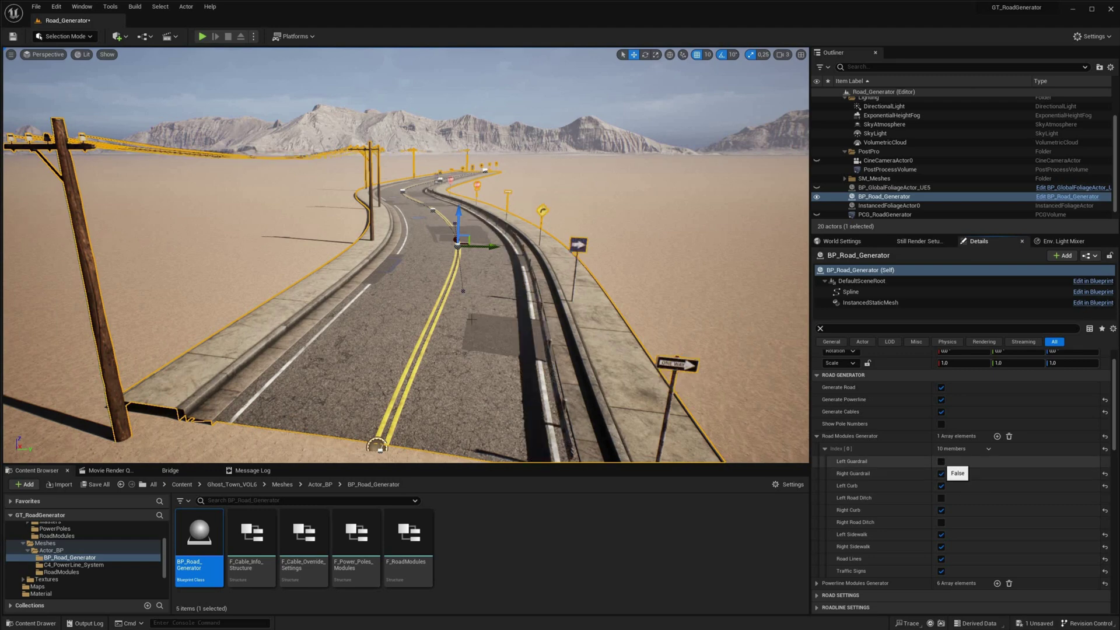
left_click(941, 461)
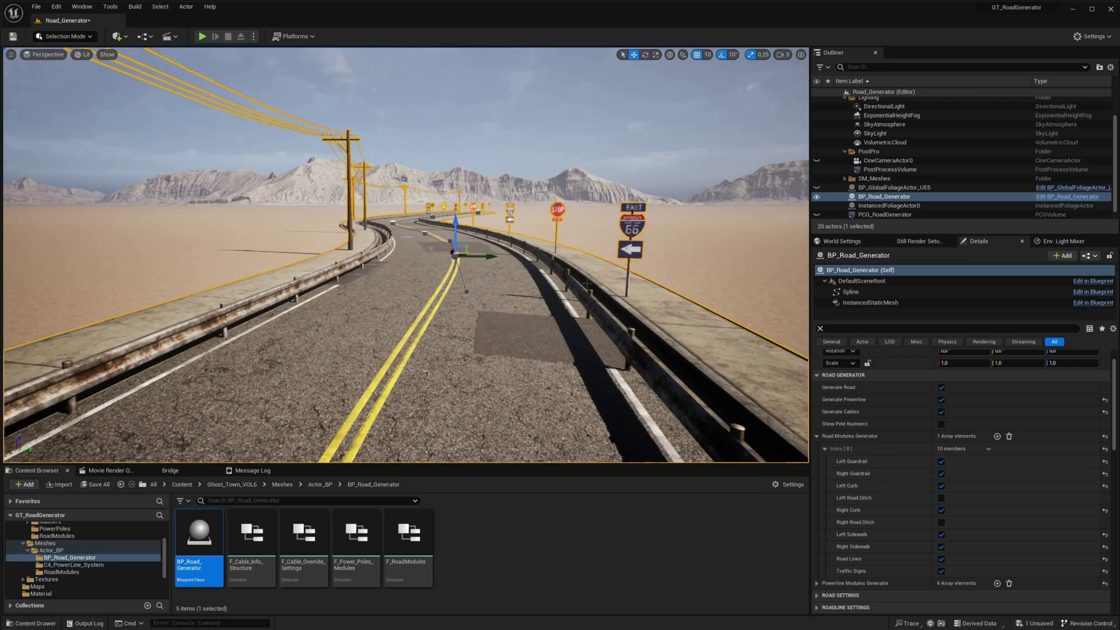
Step: Toggle game view, look along the road beside a power pole, and uncheck Road Lines
key("g")
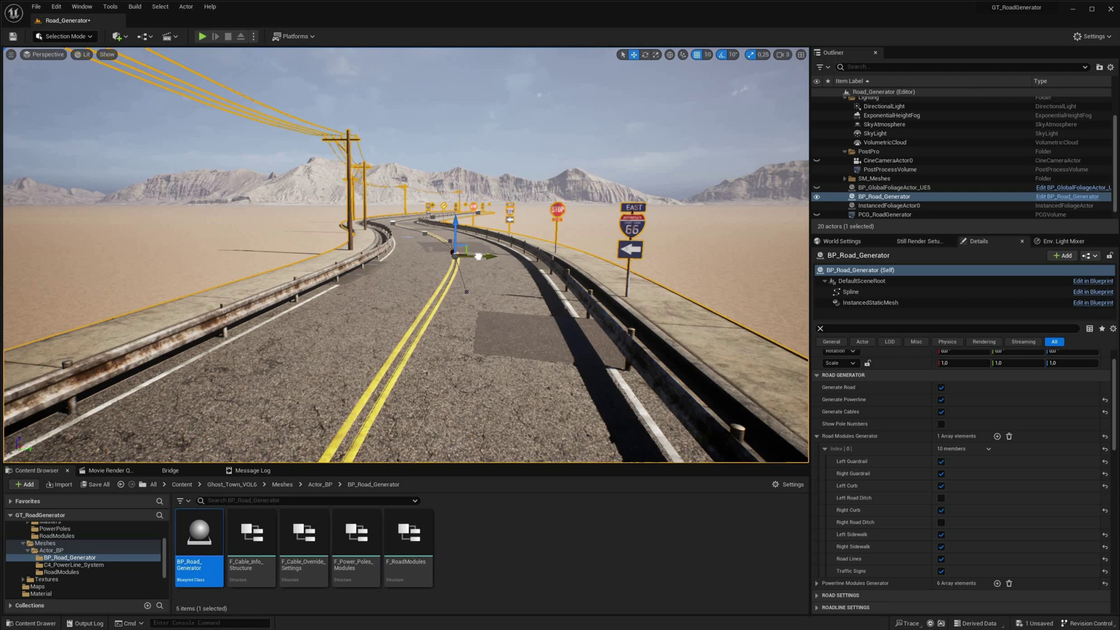
middle_click_drag(413, 255, 408, 271)
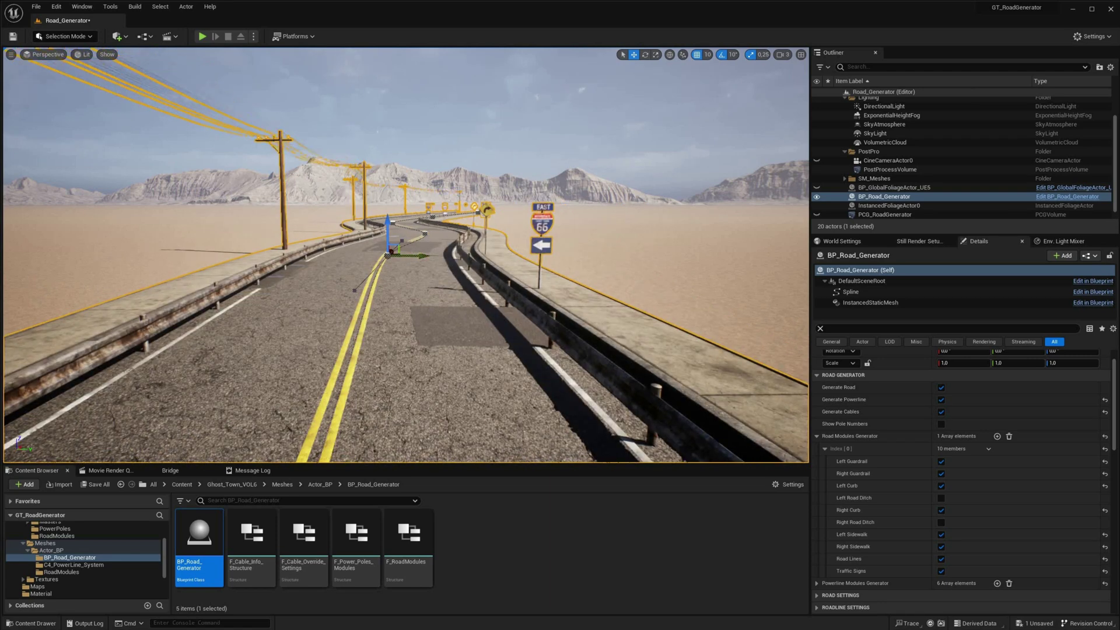
mouse_move(530, 255)
middle_mouse_down()
mouse_move(505, 284)
mouse_move(525, 310)
middle_mouse_up()
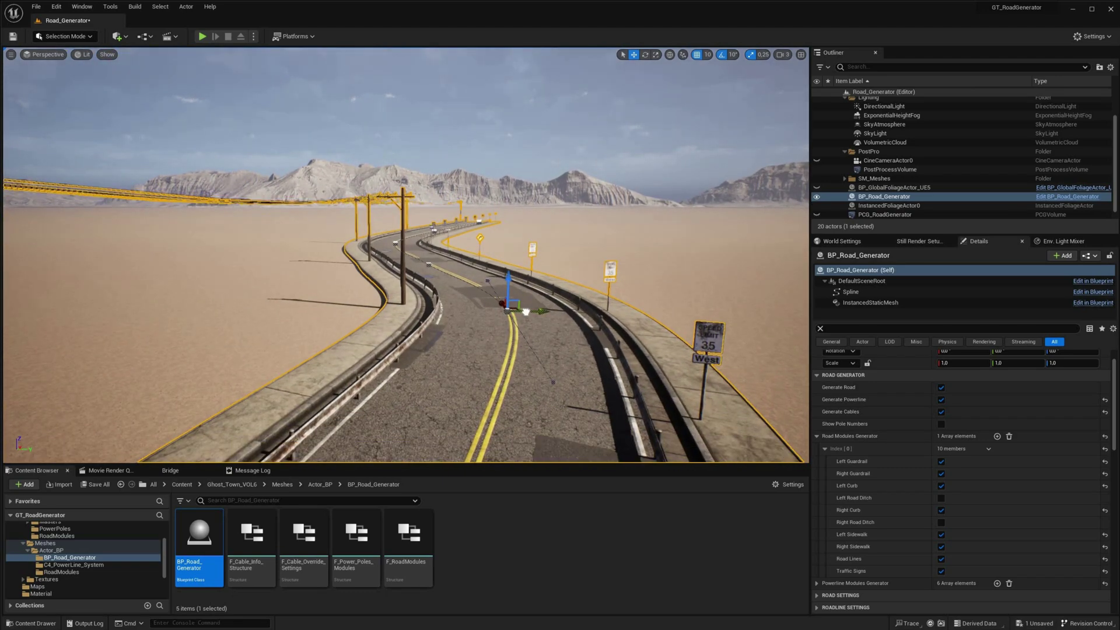
middle_click_drag(525, 311, 578, 367)
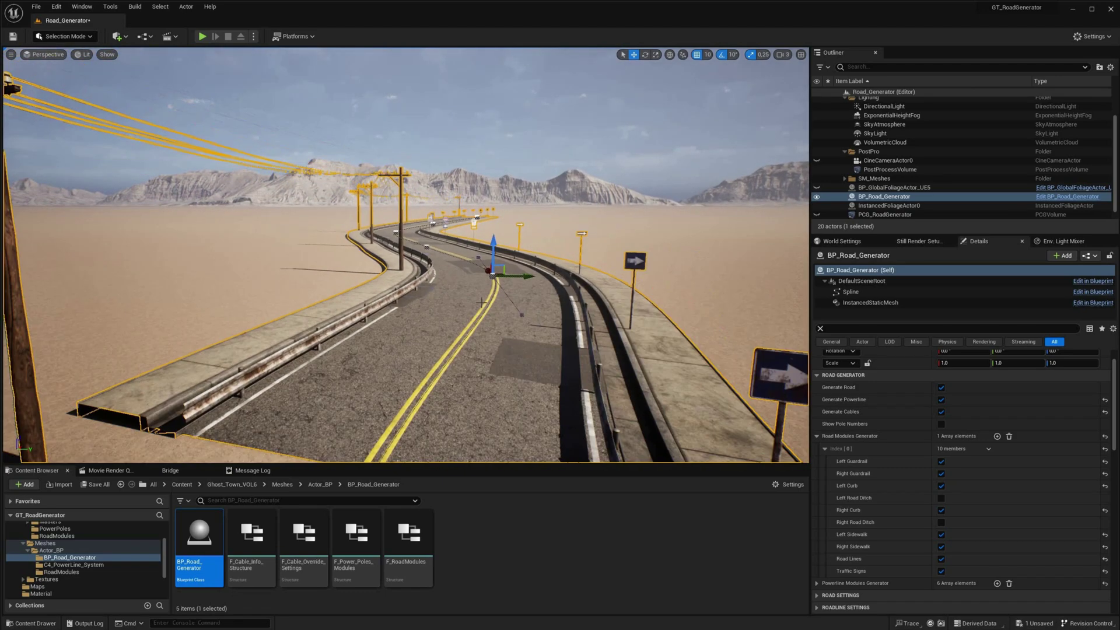
left_click(942, 559)
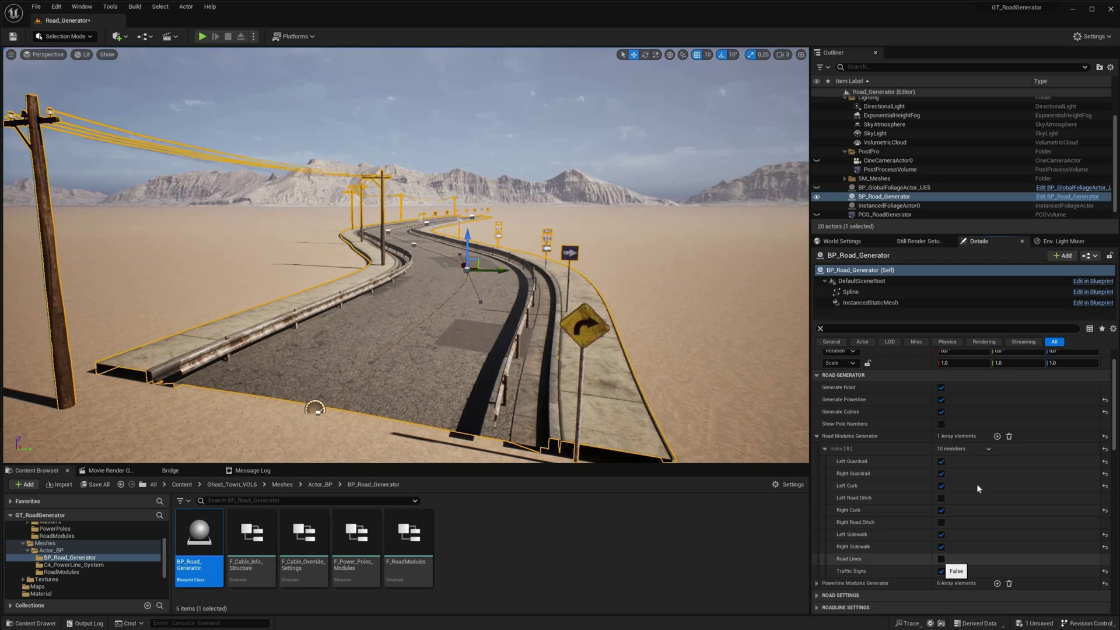
scroll(972, 473, "up", 2)
Step: Uncheck Generate Powerline, Generate Road, guardrails, curbs, sidewalks and traffic signs
left_click(941, 428)
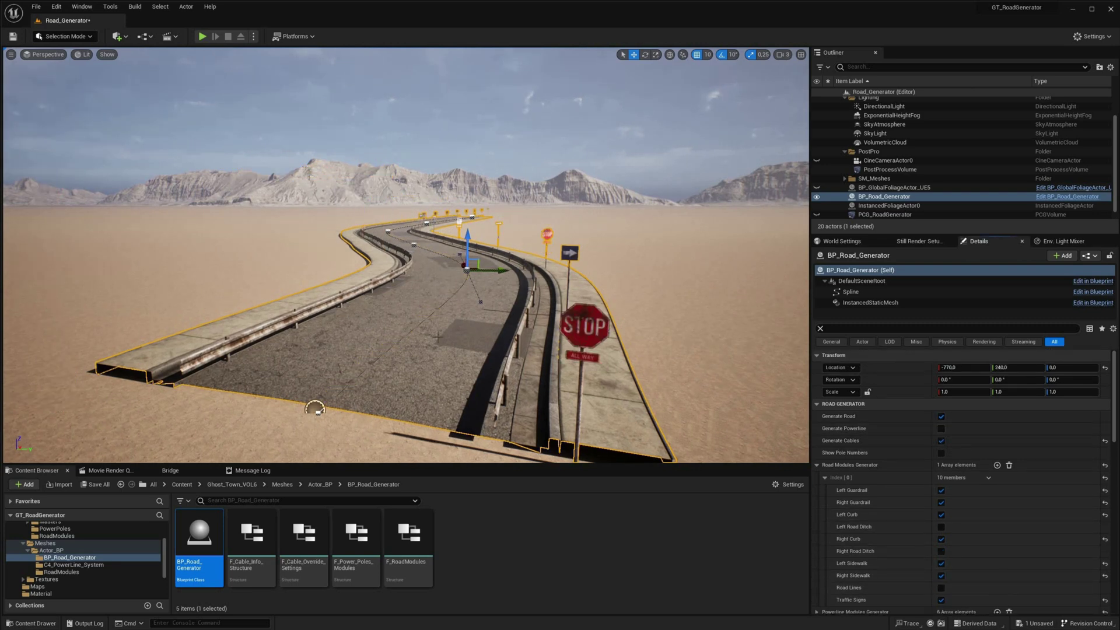
left_click(941, 416)
scroll(939, 443, "down", 1)
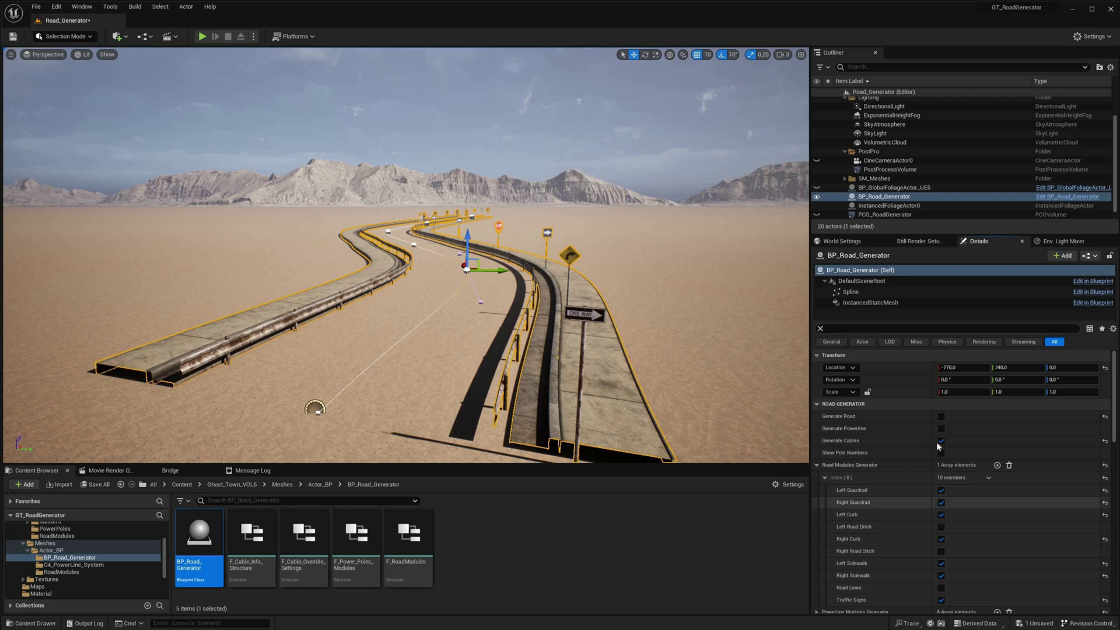
left_click(941, 445)
left_click(941, 457)
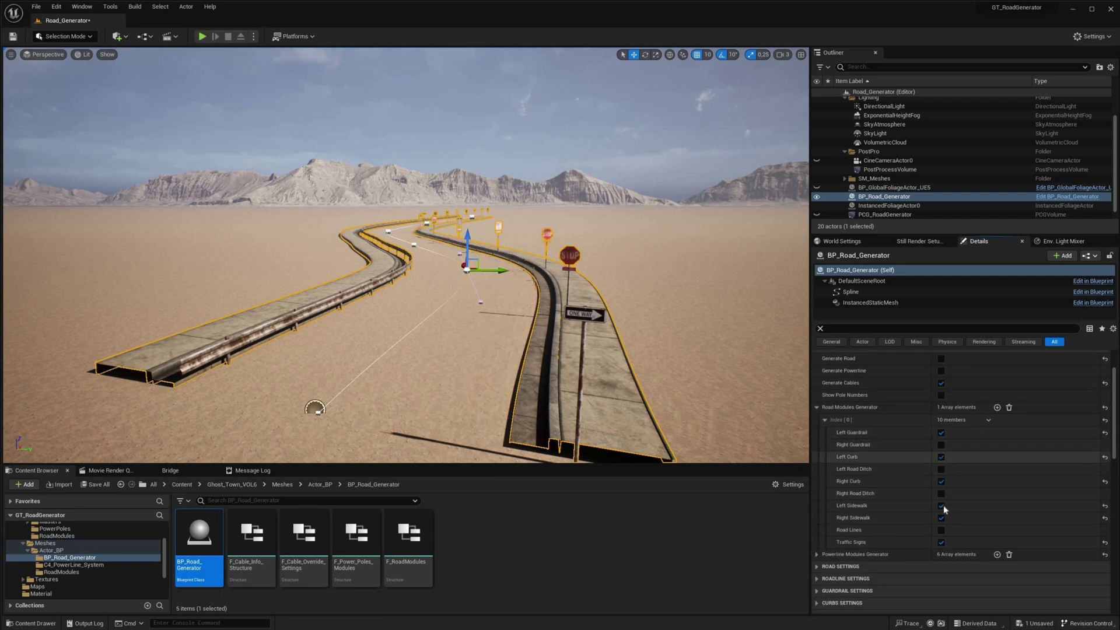
left_click(941, 481)
left_click(941, 506)
left_click(941, 519)
left_click(941, 542)
Step: Test the guardrail and sidewalk modules alone while moving spline points, then enable only Traffic Signs
key("a")
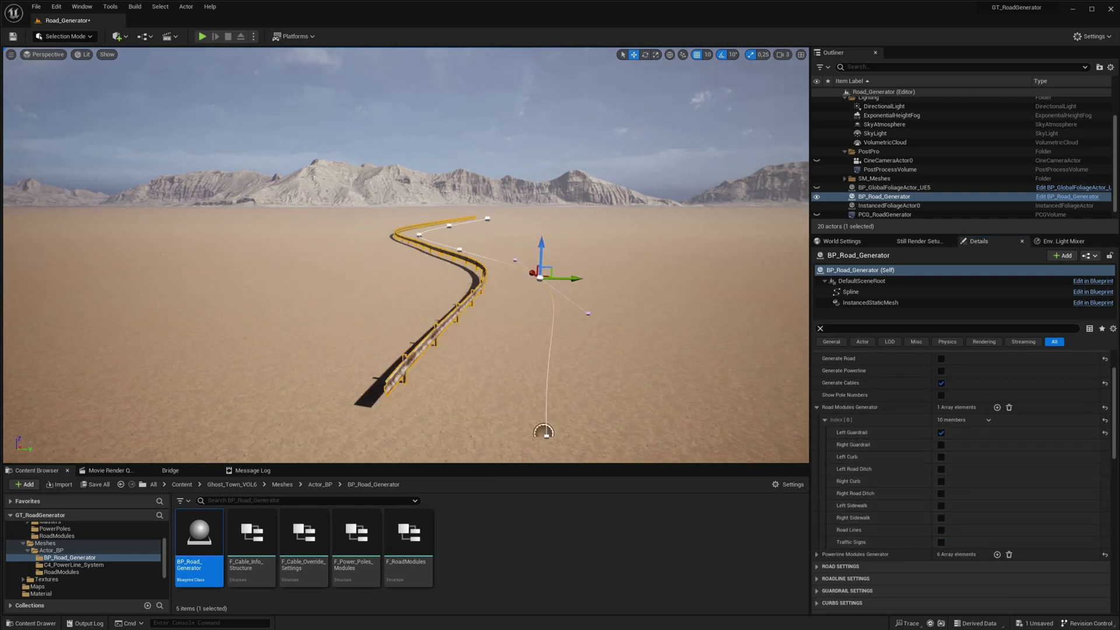
left_click_drag(560, 280, 448, 281)
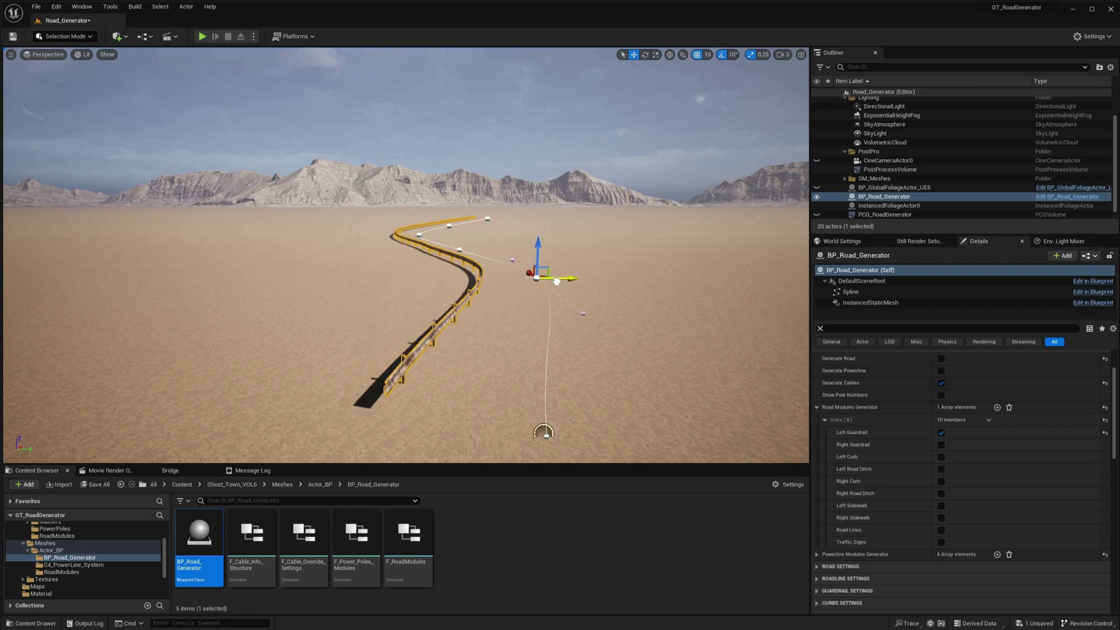
right_click_drag(448, 280, 394, 280)
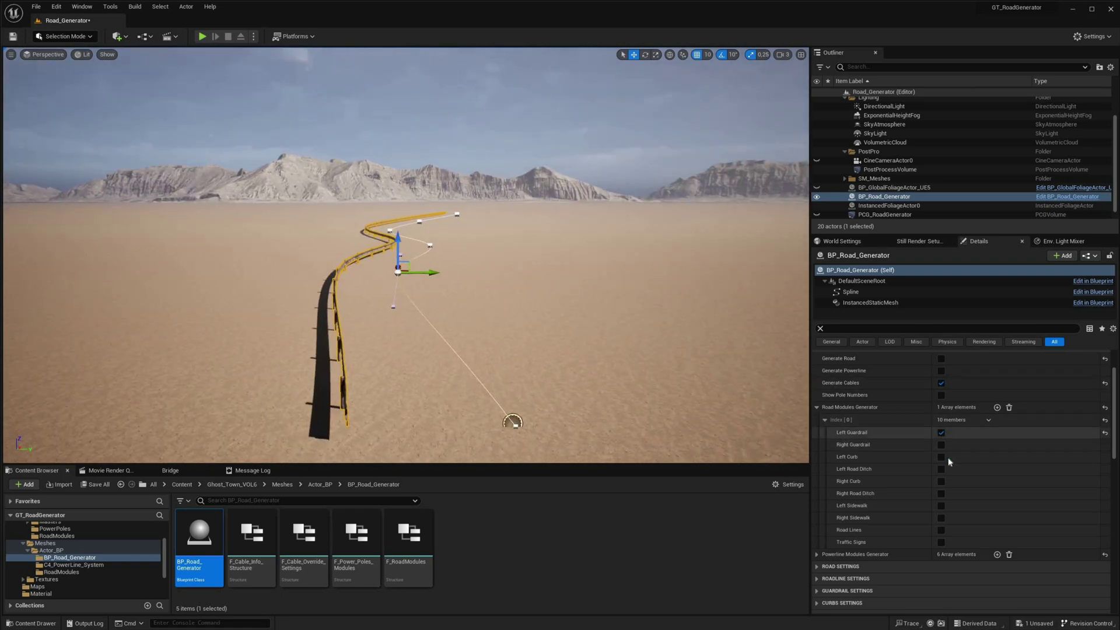
left_click(940, 433)
left_click(941, 517)
right_click_drag(345, 245, 448, 262)
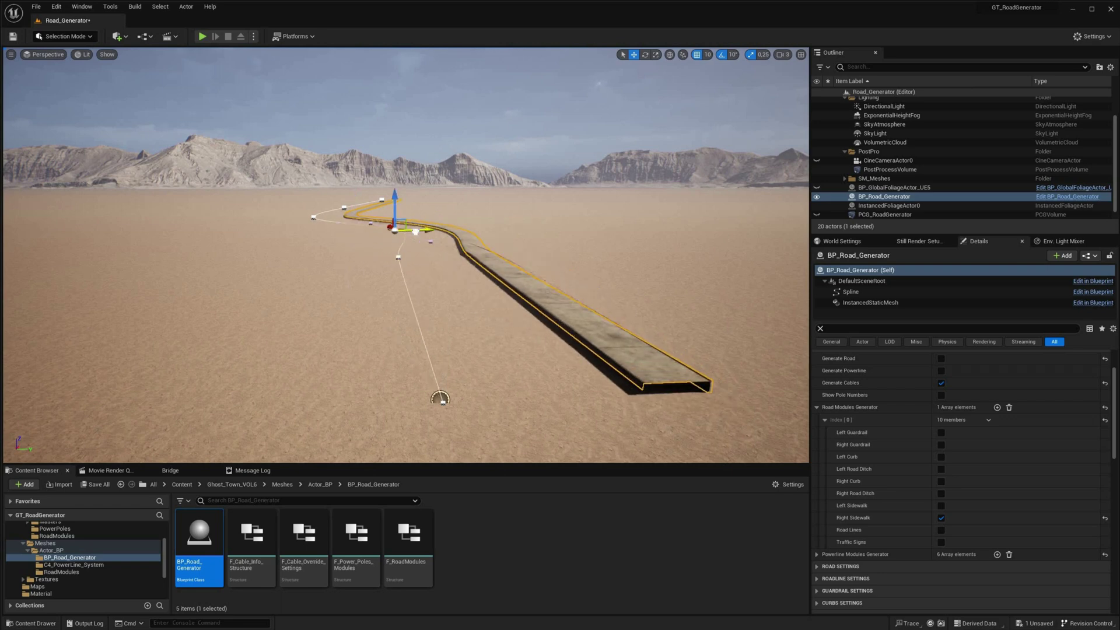
left_click_drag(448, 262, 362, 237)
left_click(941, 518)
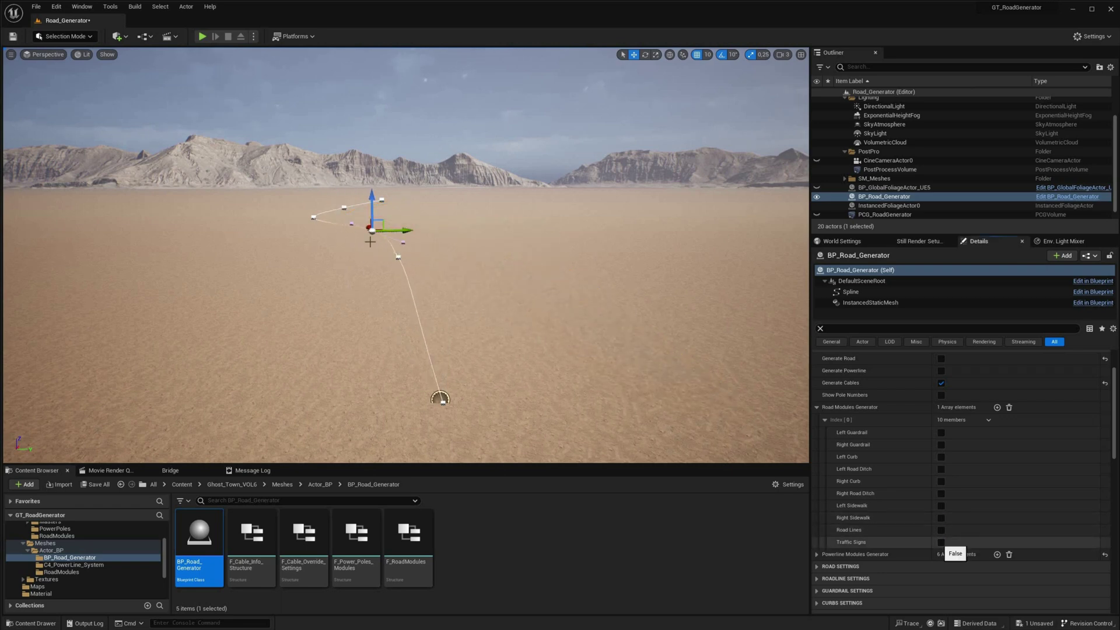
left_click(940, 541)
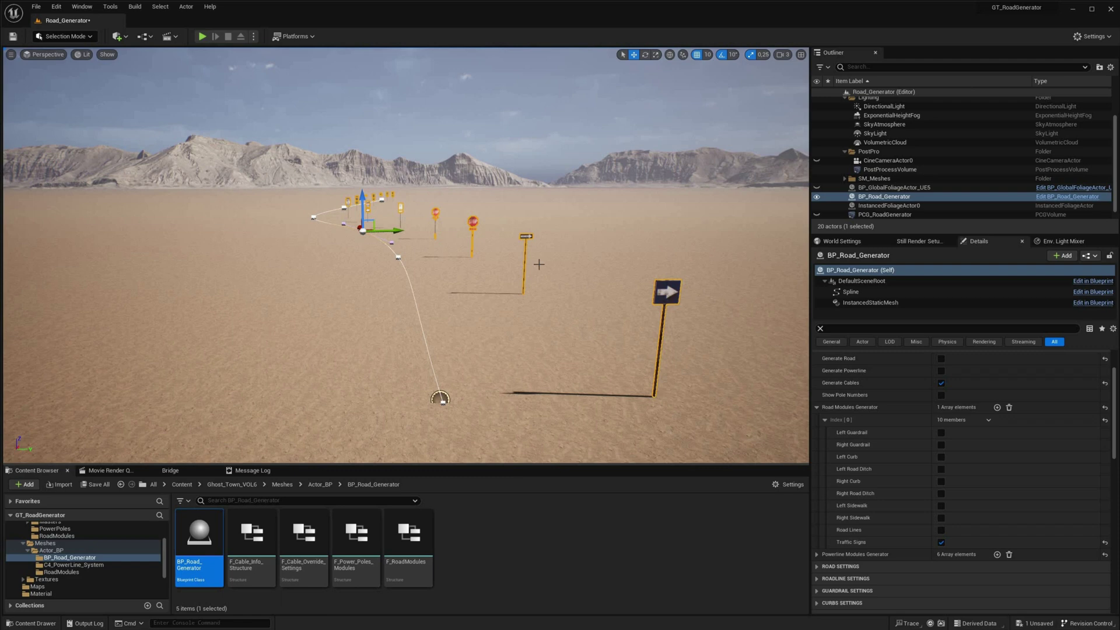
scroll(888, 454, "down", 5)
Step: Drag Traffic Signs Offset Y from -400 to -450 and orbit to check the signs
left_click(817, 438)
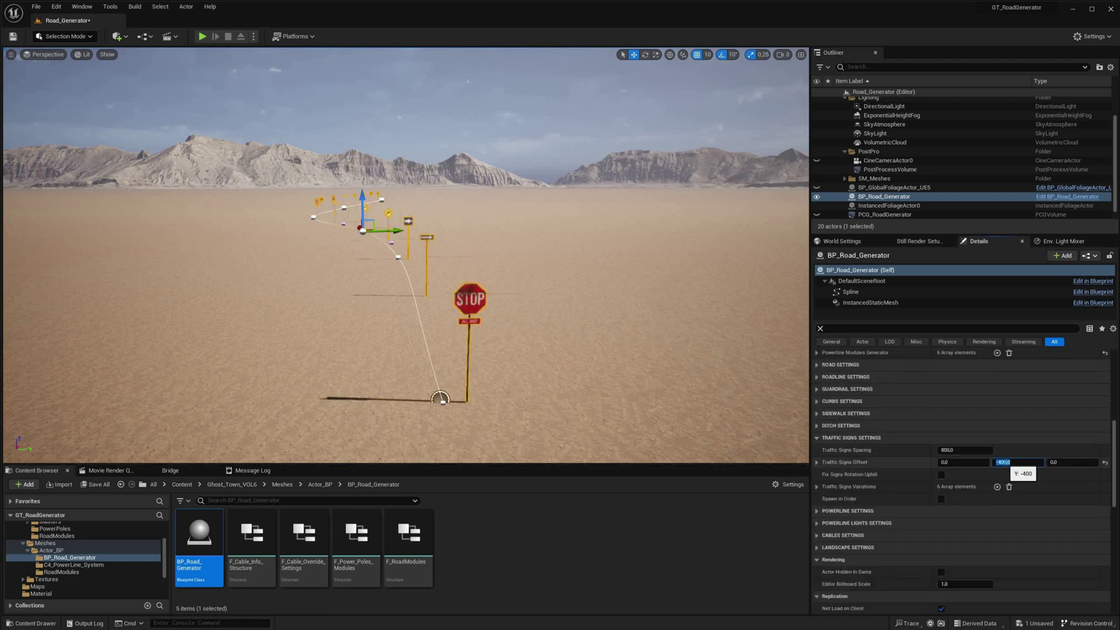
left_click_drag(998, 463, 989, 462)
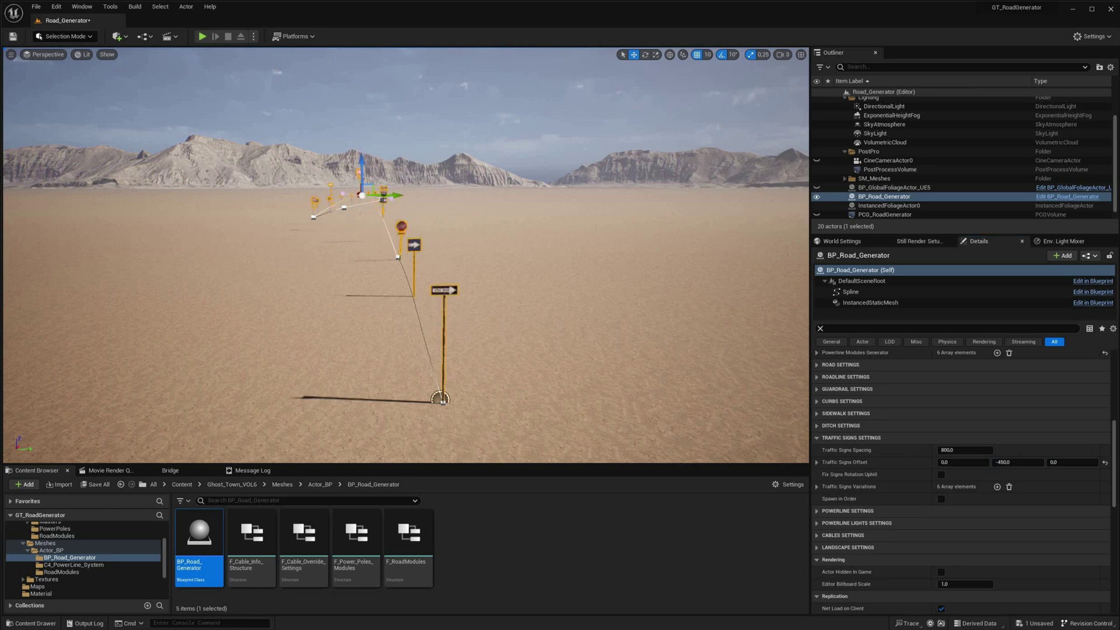
right_click_drag(270, 237, 270, 237)
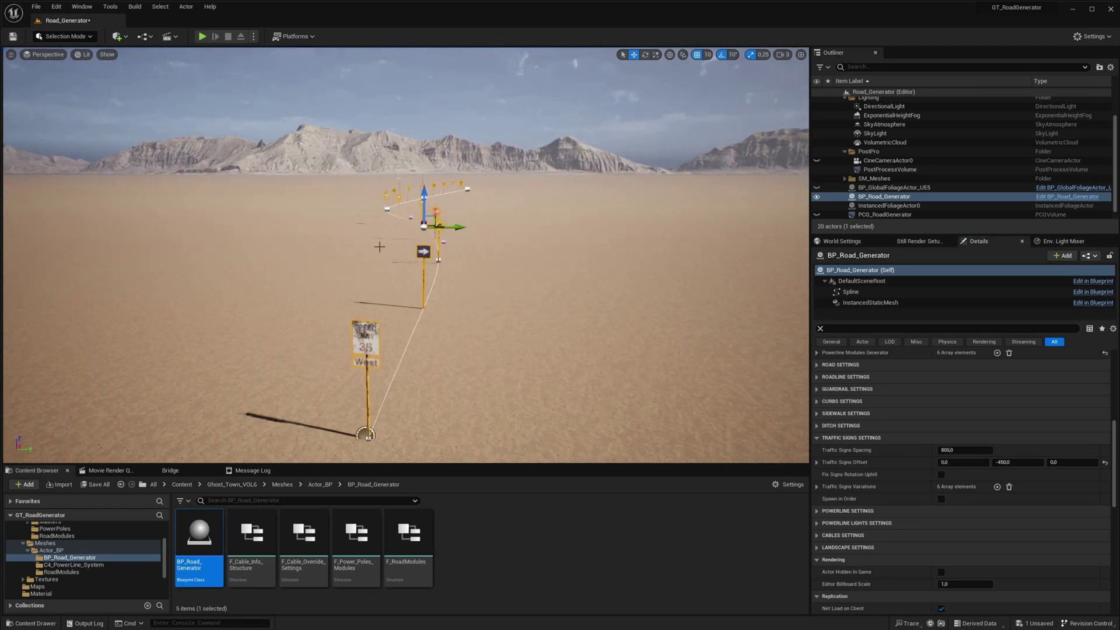
right_click_drag(379, 247, 379, 247)
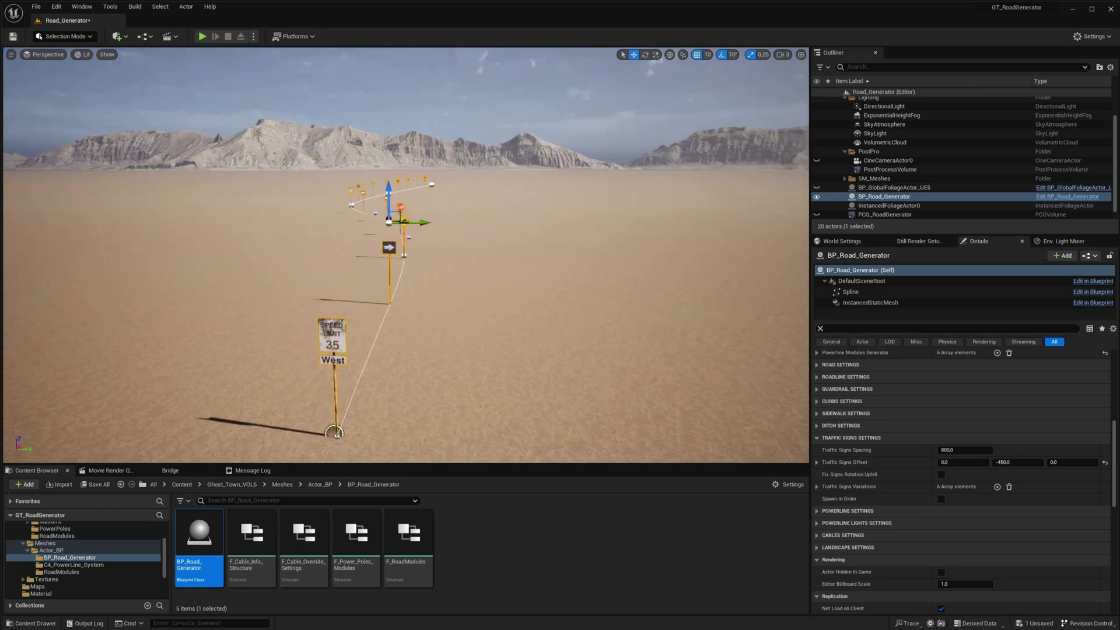
Step: Turn off Traffic Signs, generate power poles along the spline, and set Powerline Offset Y to 0
left_click(817, 436)
scroll(949, 410, "up", 4)
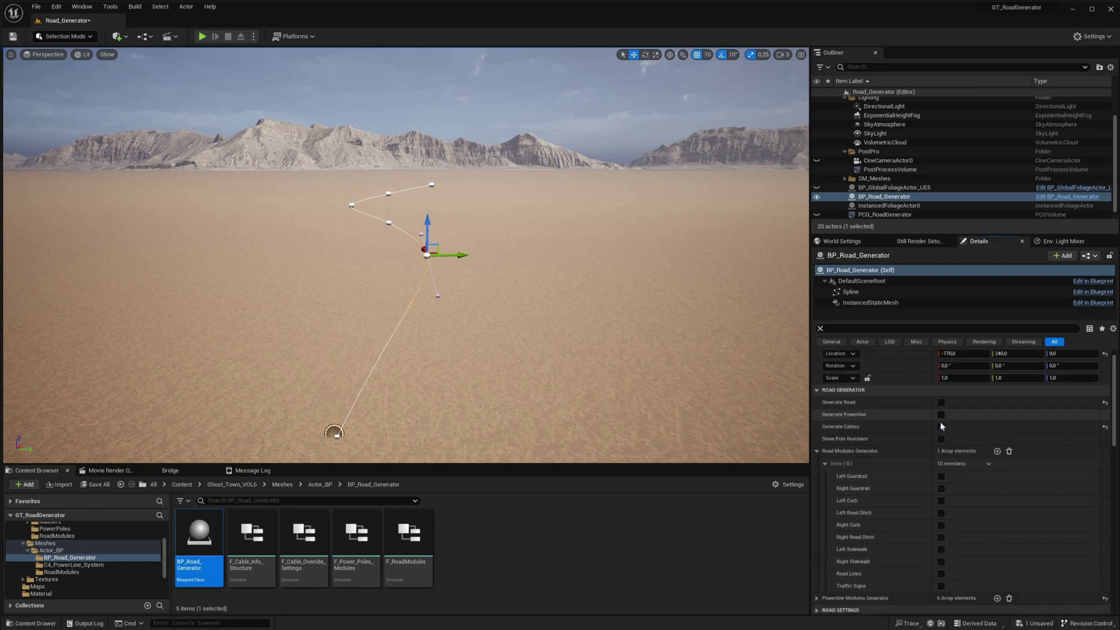
left_click(941, 414)
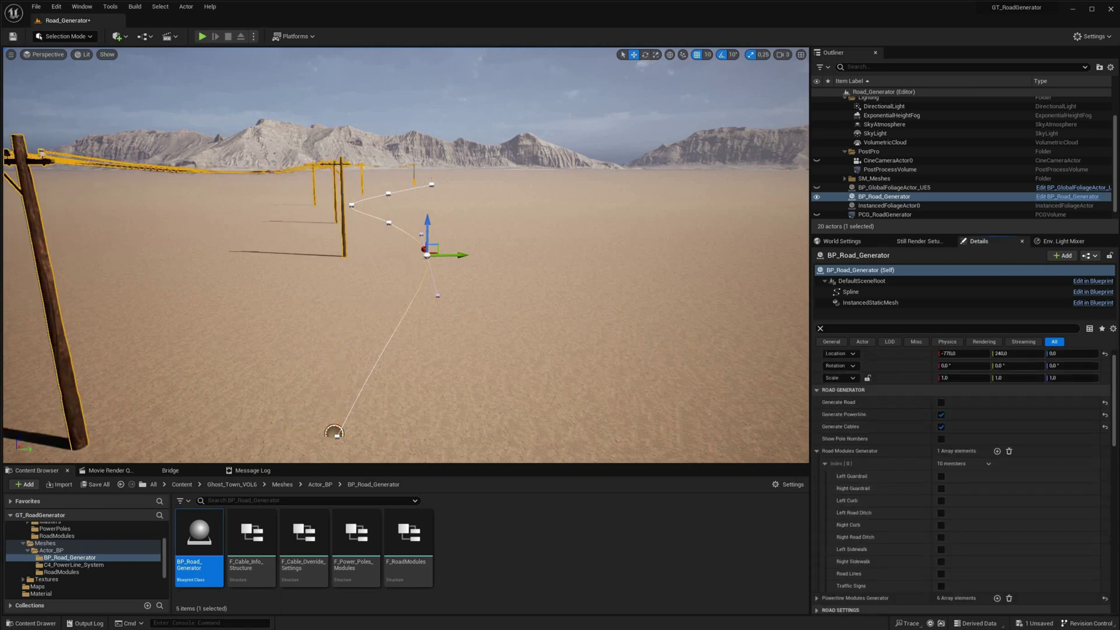
right_click_drag(402, 263, 525, 262)
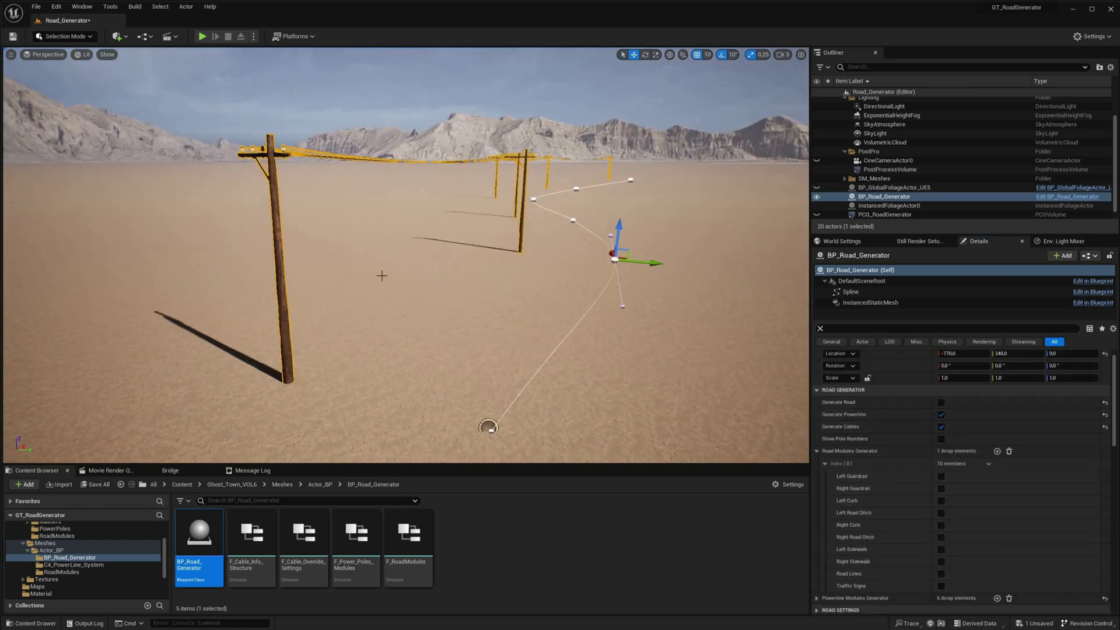
left_click(816, 451)
scroll(821, 563, "down", 1)
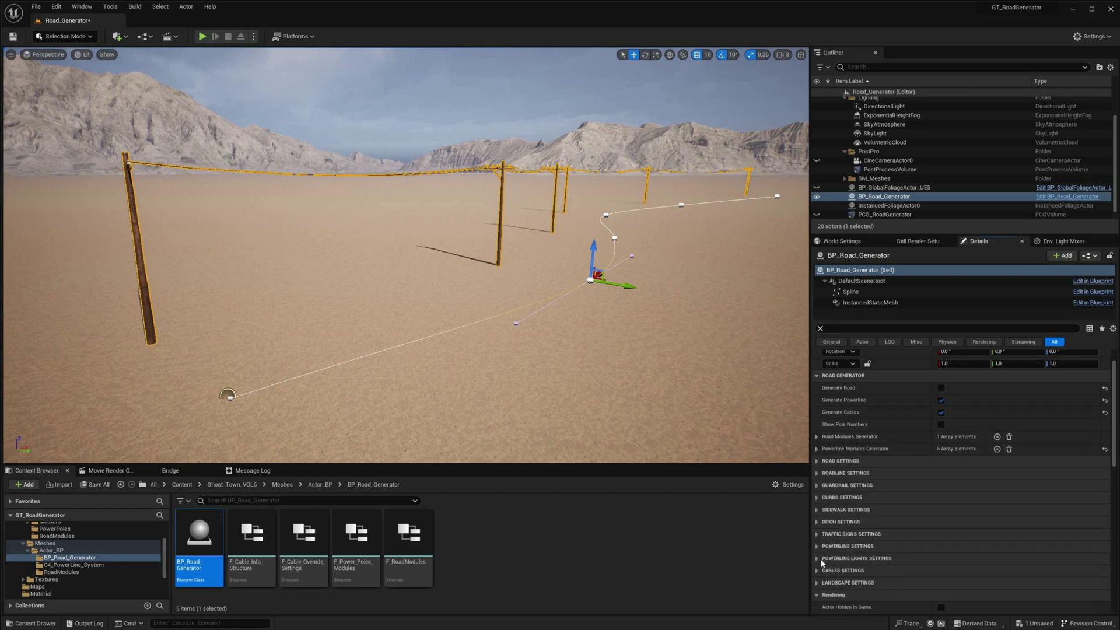
left_click(925, 545)
scroll(925, 545, "down", 3)
type("0")
key("Return")
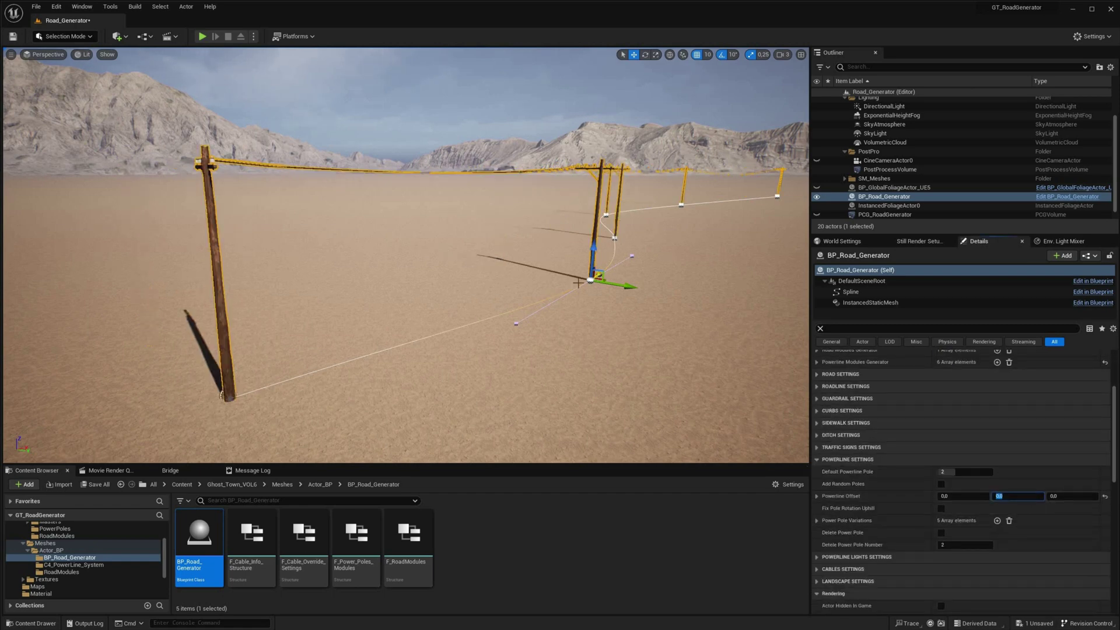
Step: Try the tall wooden pole design, reset Default Powerline Pole to 0, and enable Add Random Poles
left_click_drag(577, 283, 526, 264)
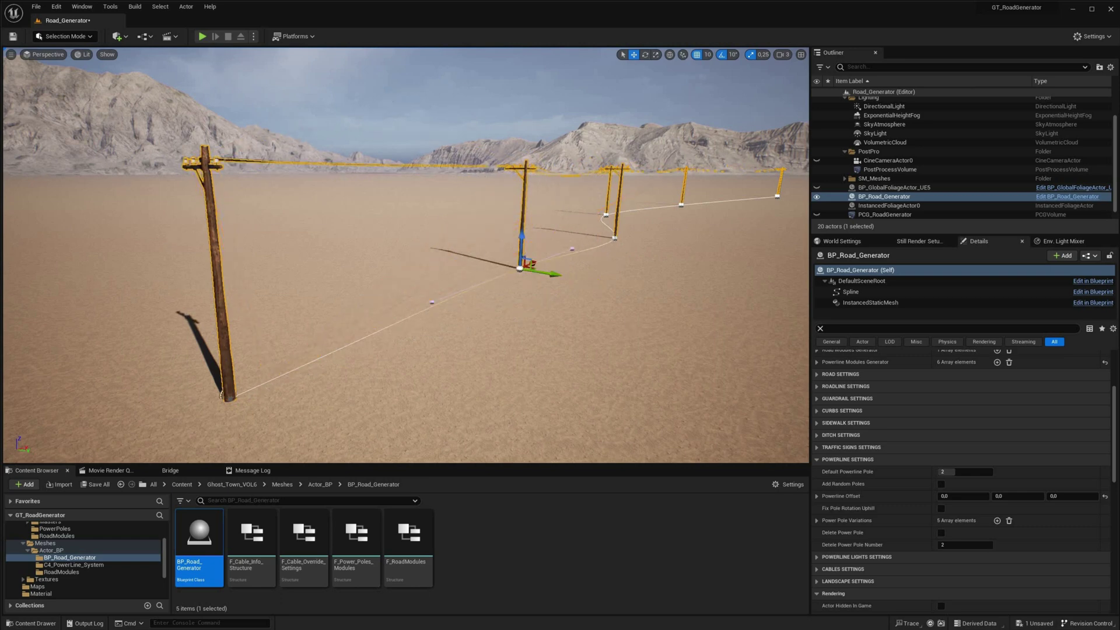
middle_click_drag(525, 263, 394, 263)
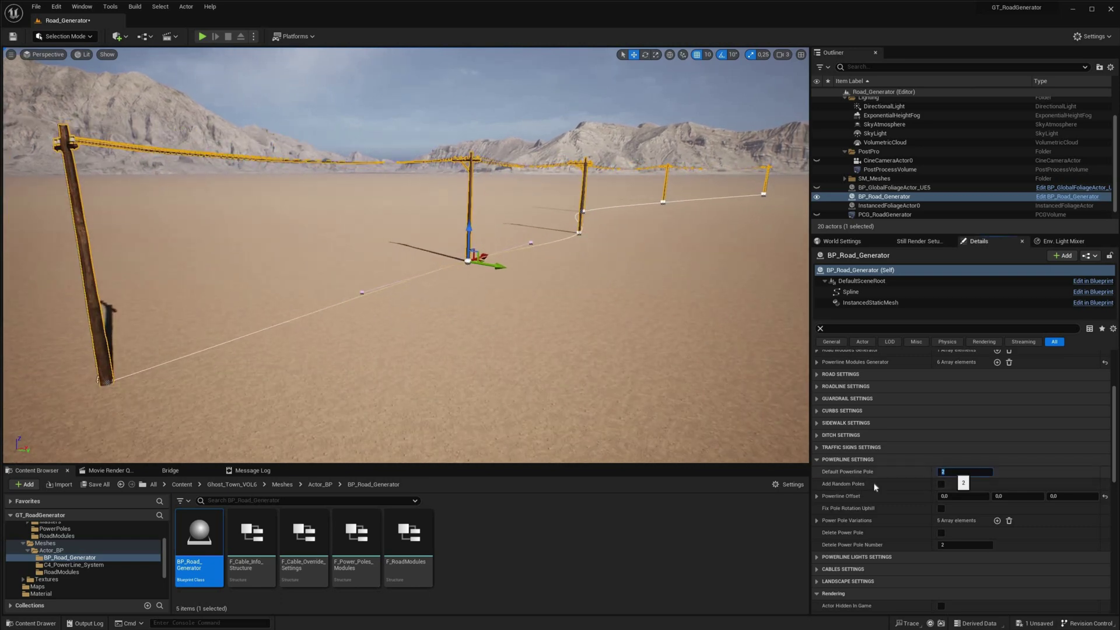
right_click_drag(526, 264, 395, 263)
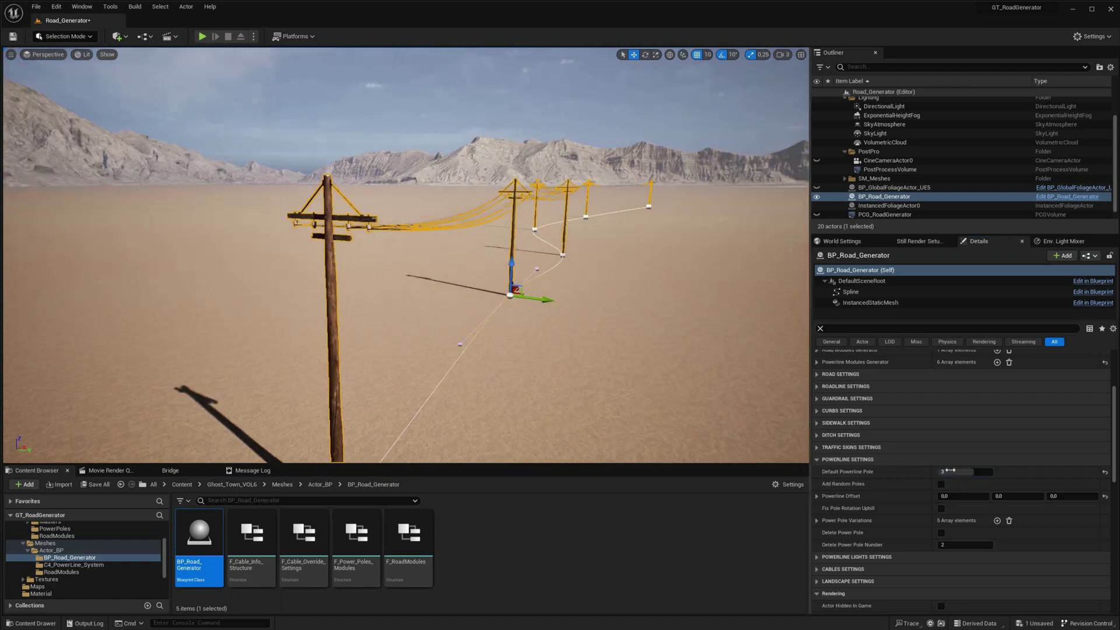
type("1")
type("4")
right_click_drag(403, 254, 369, 236)
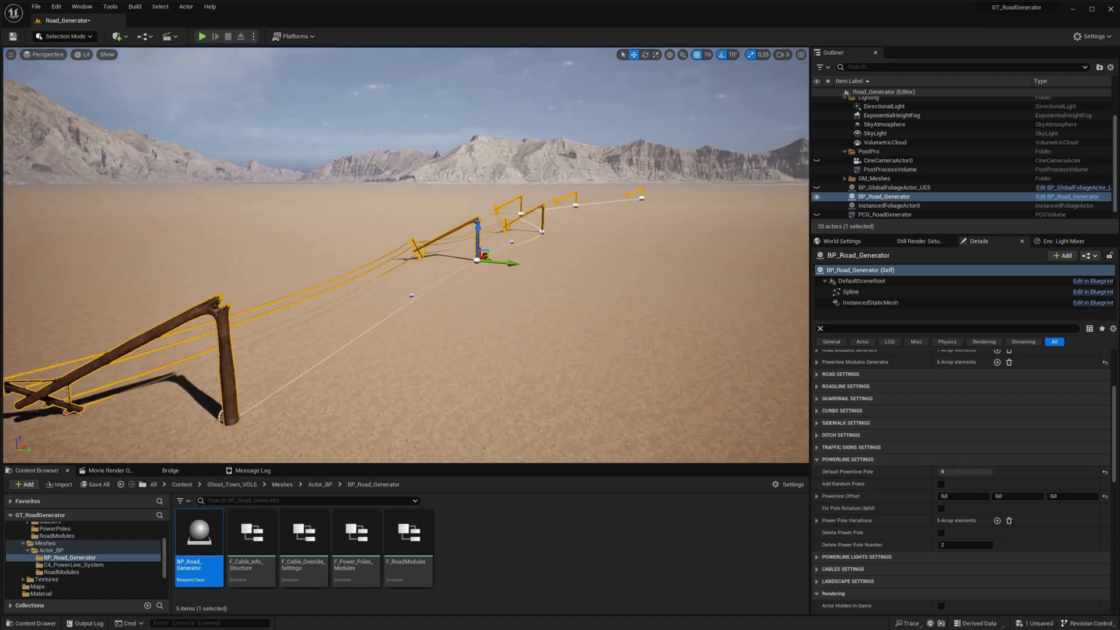
type("0")
key("Return")
right_click_drag(778, 404, 473, 298)
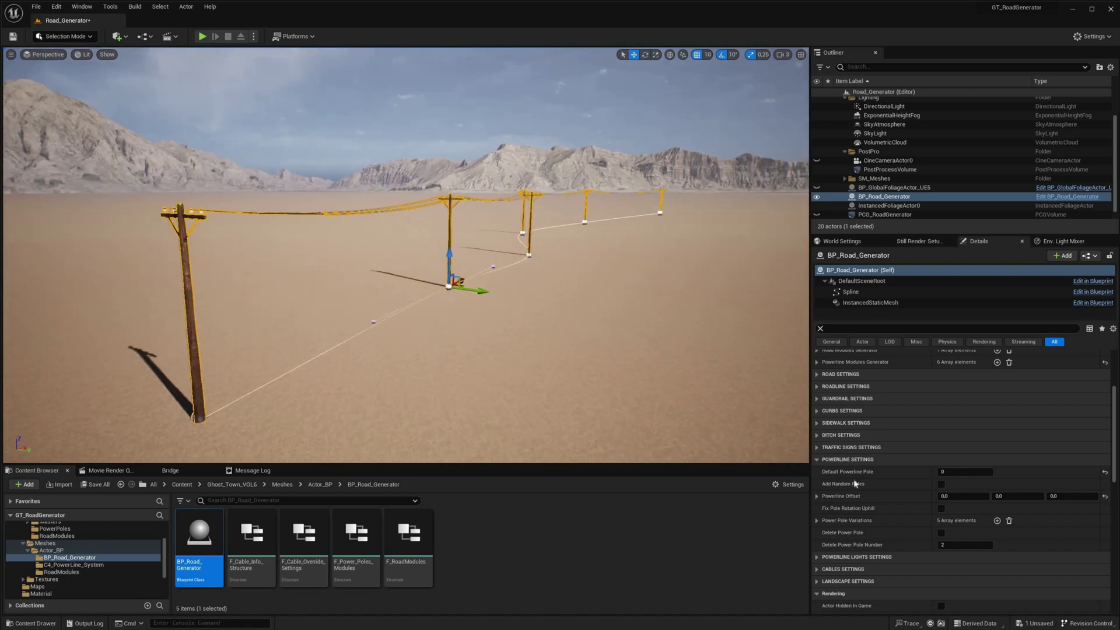
left_click(941, 484)
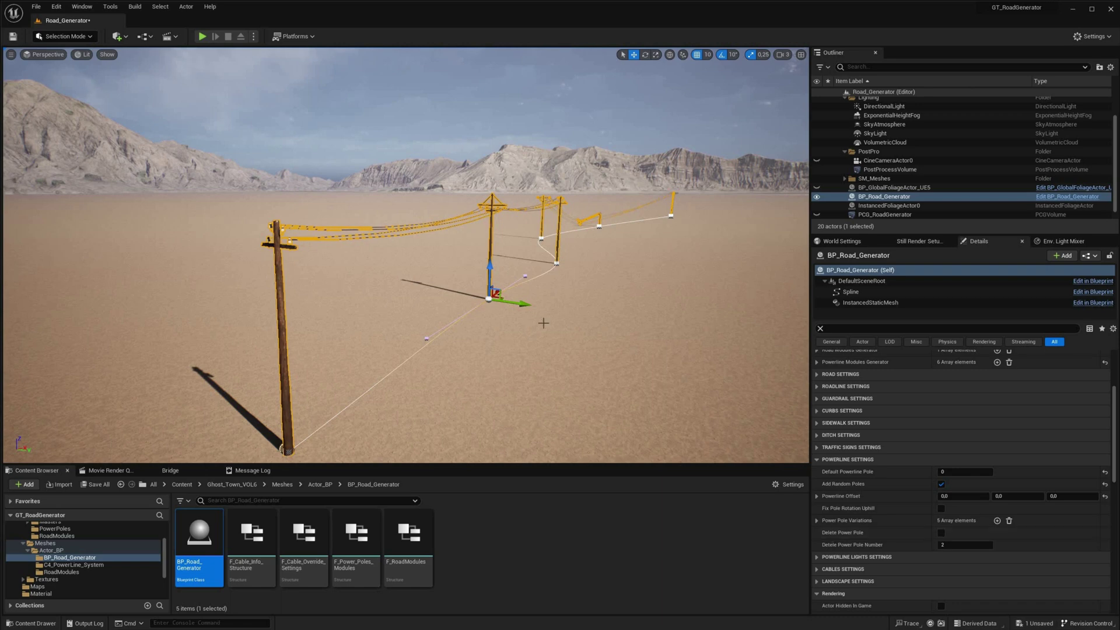
Step: Inspect the poles, frame the powerline with F, and untick Delete Power Pole to restore it
right_click_drag(543, 323, 525, 298)
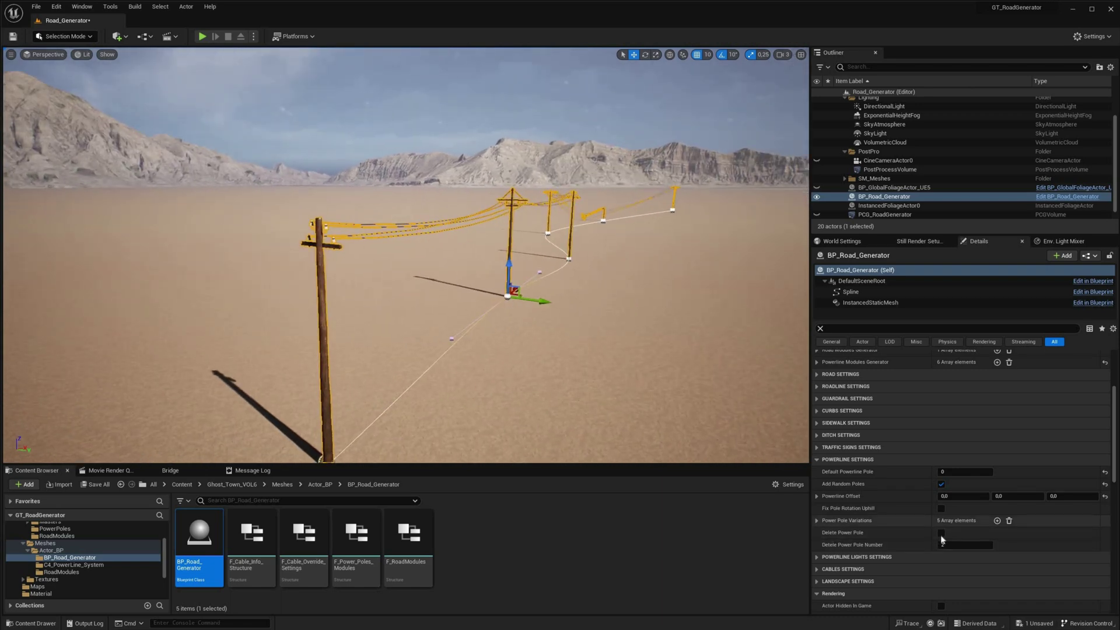
right_click_drag(490, 350, 445, 303)
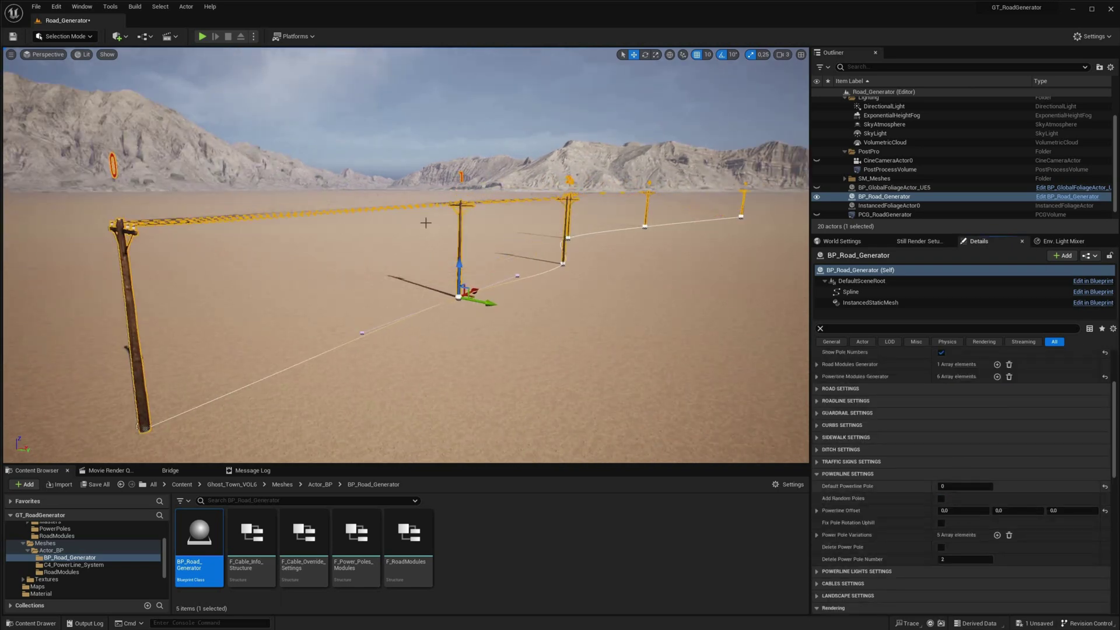
right_click_drag(425, 223, 727, 156)
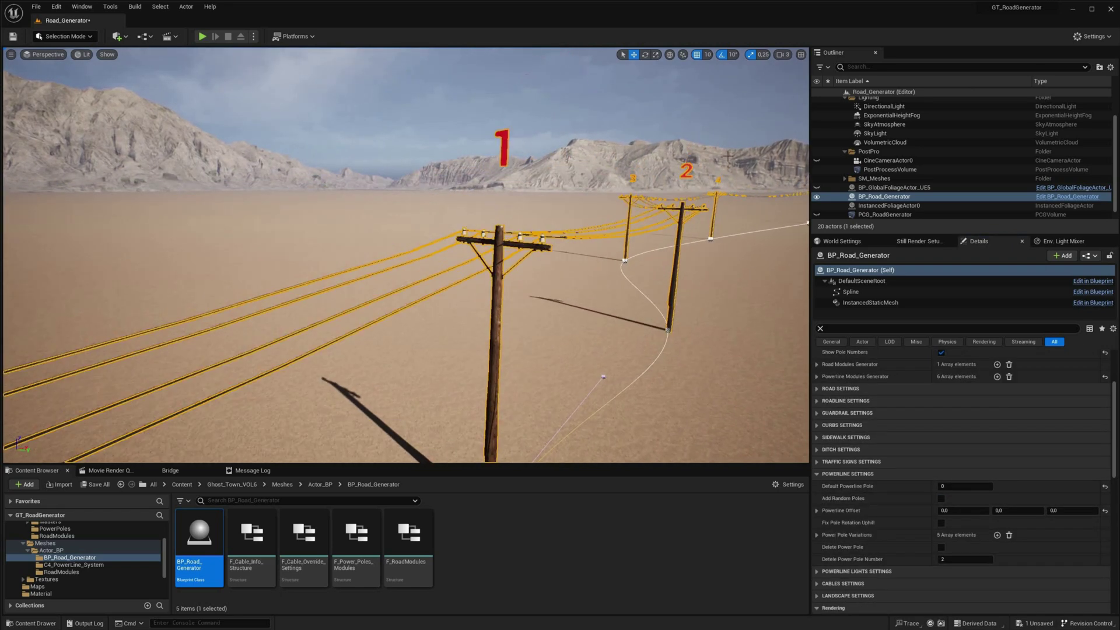
key("f")
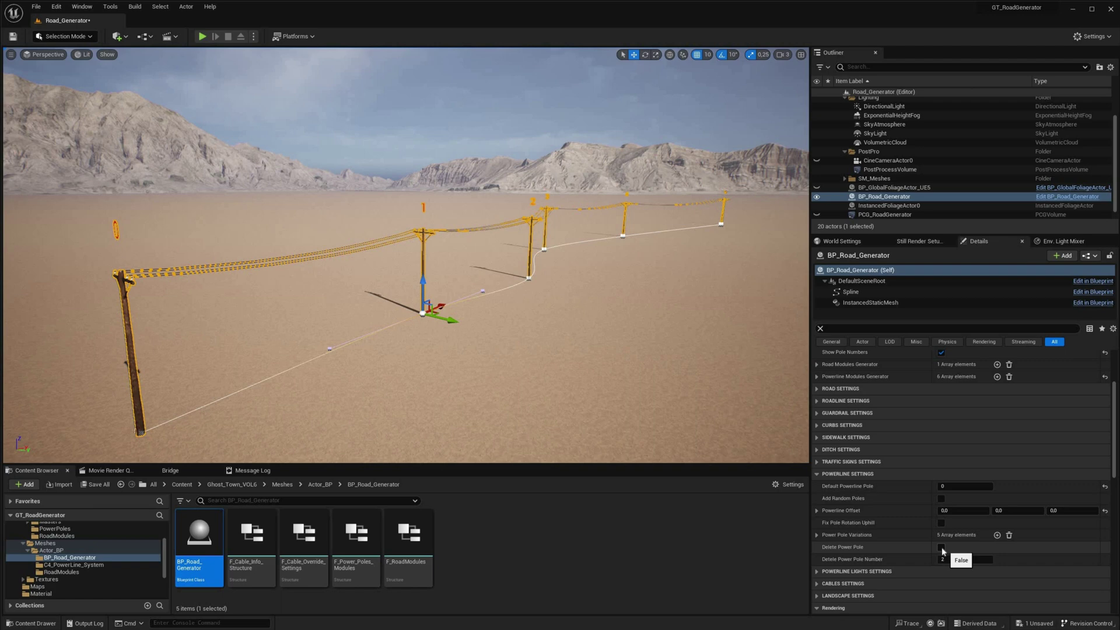
left_click(942, 548)
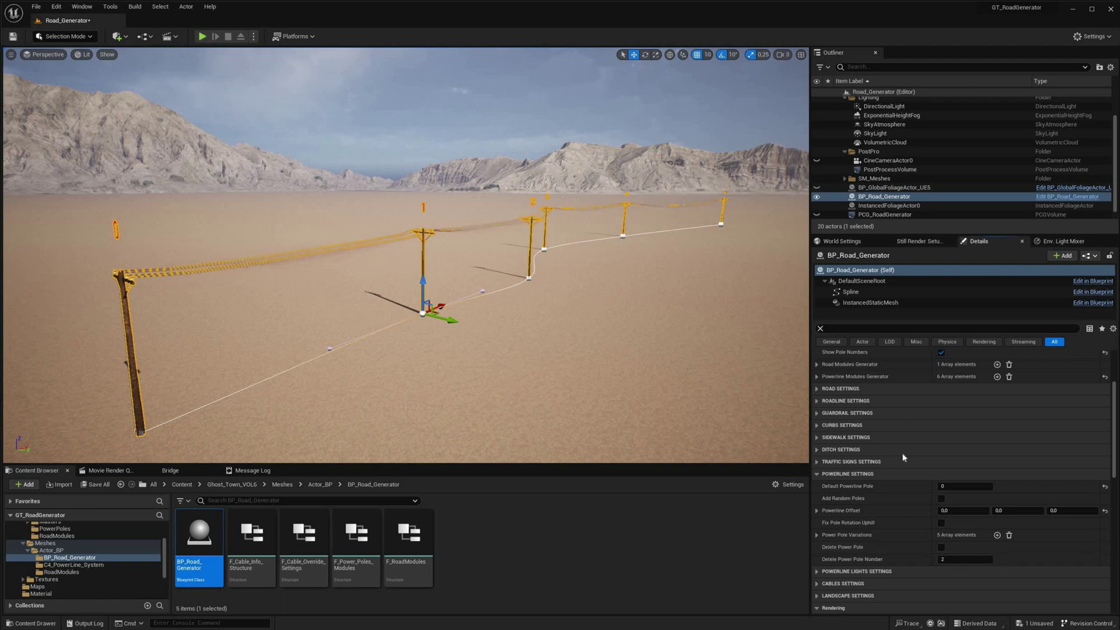
scroll(863, 483, "up", 3)
Step: Give pole 0 an angle brace, transformer, lamp, concrete base, signs, speakers, ladder and fuse box
left_click(819, 477)
scroll(823, 477, "down", 1)
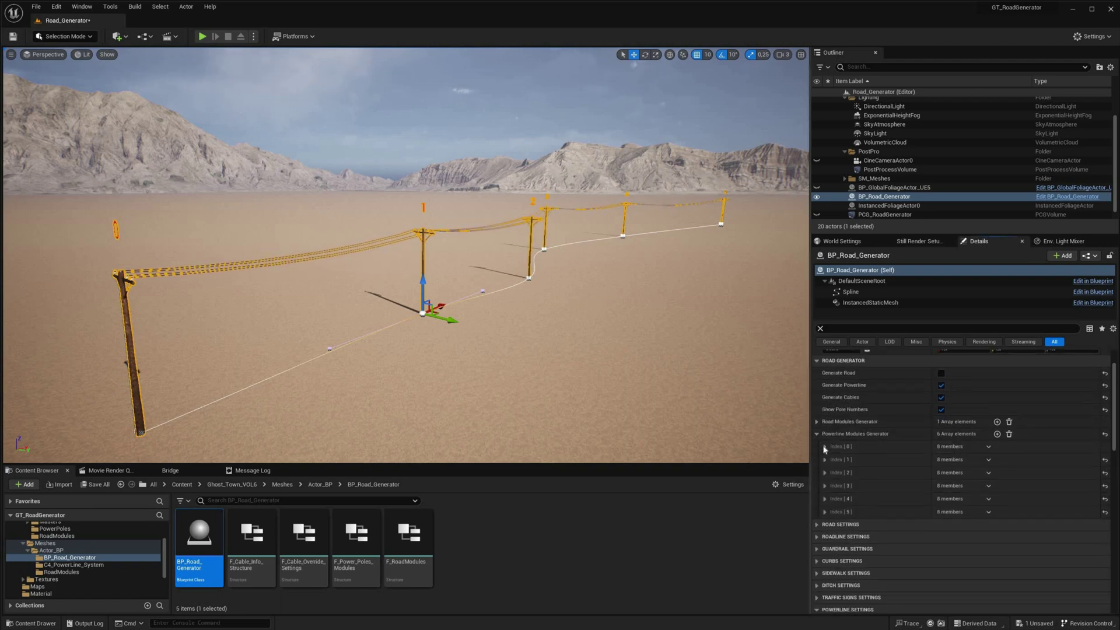
left_click(825, 446)
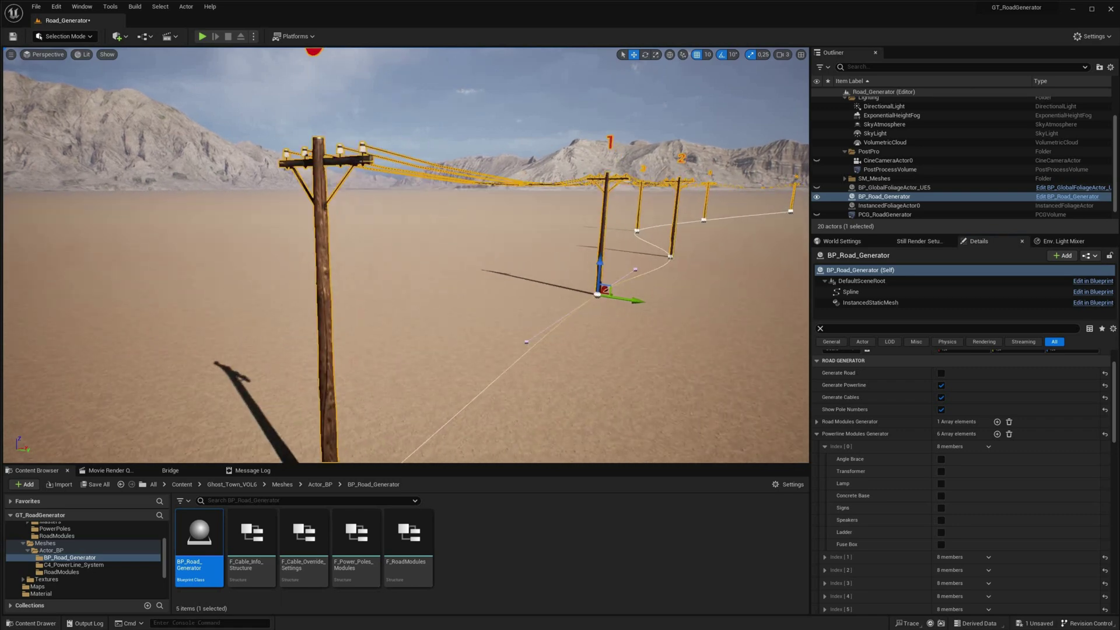
left_click(941, 459)
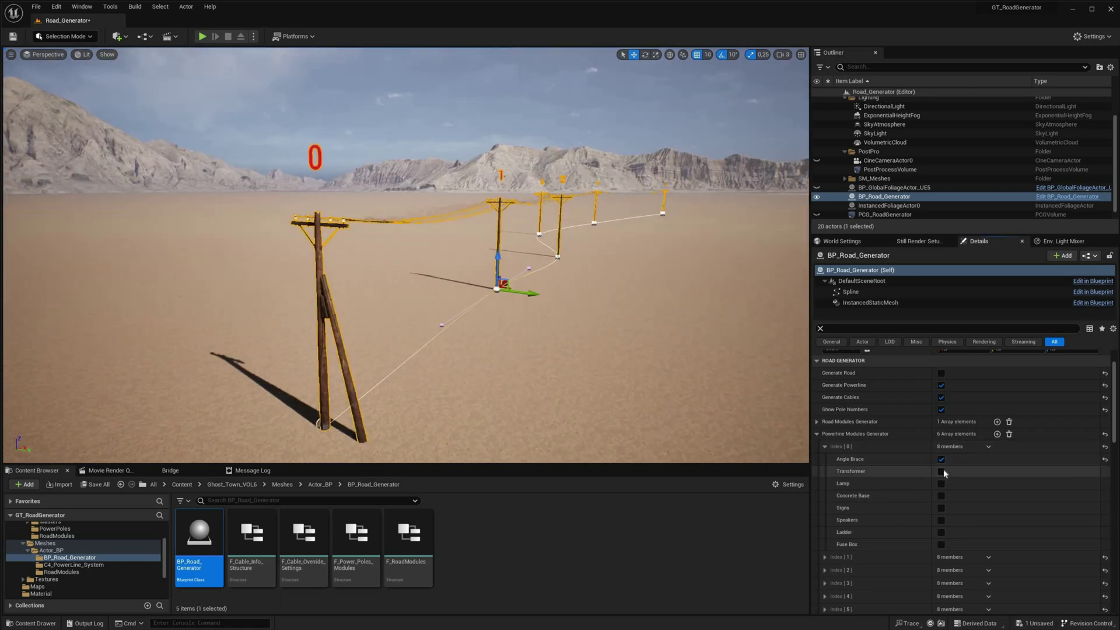
left_click(942, 484)
left_click(941, 508)
left_click(941, 519)
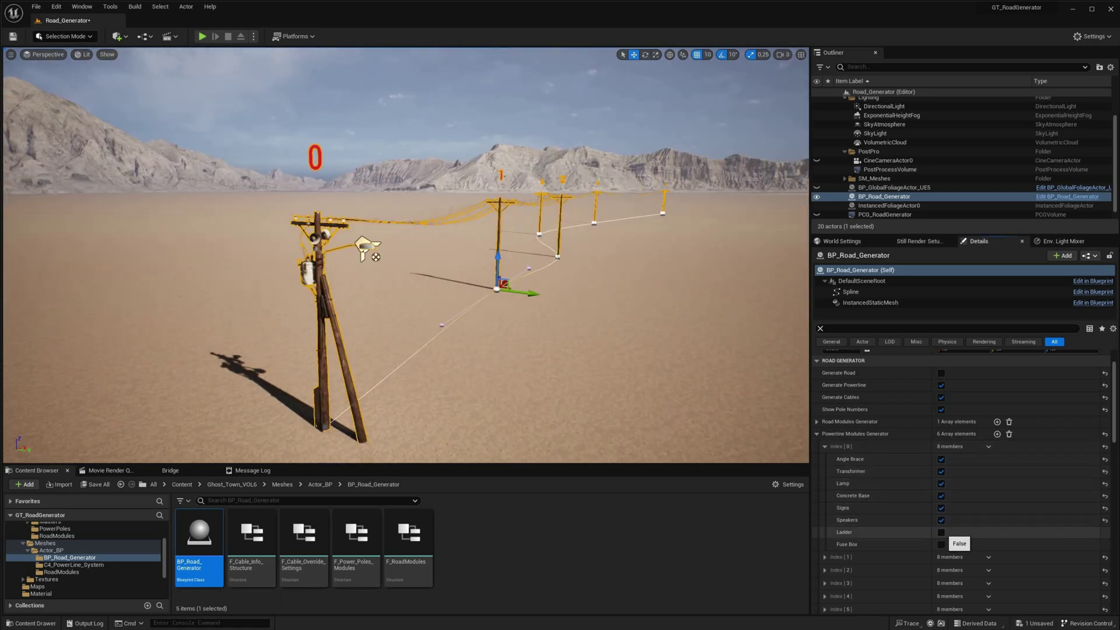
left_click(942, 545)
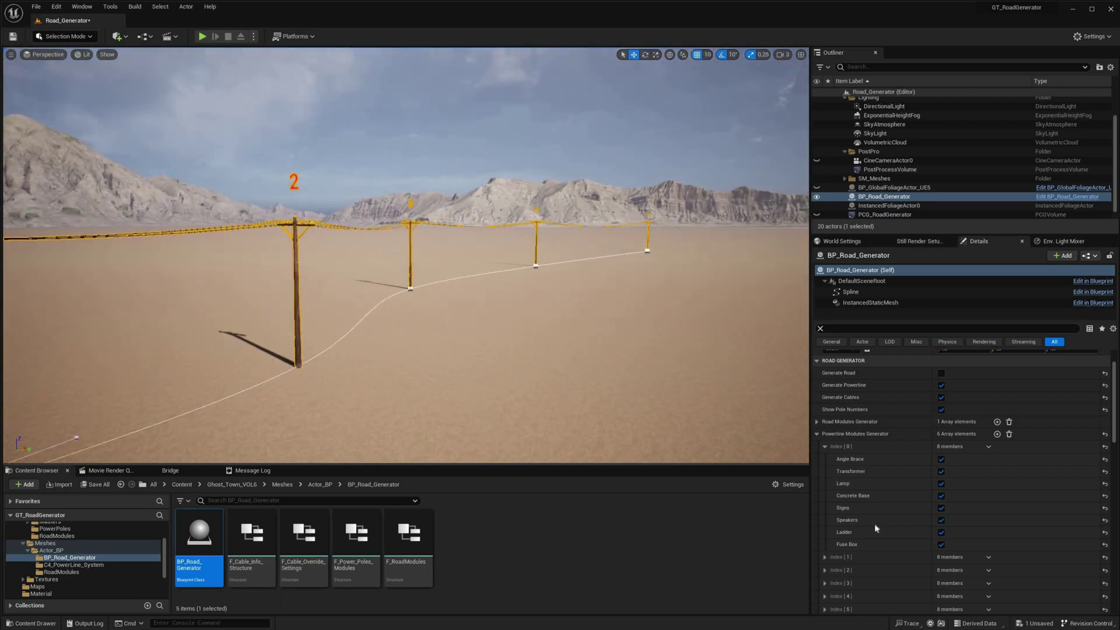
Step: Add a transformer and lamp to pole 2 and a lamp to pole 4
left_click(825, 447)
left_click(825, 472)
left_click(941, 498)
left_click(941, 510)
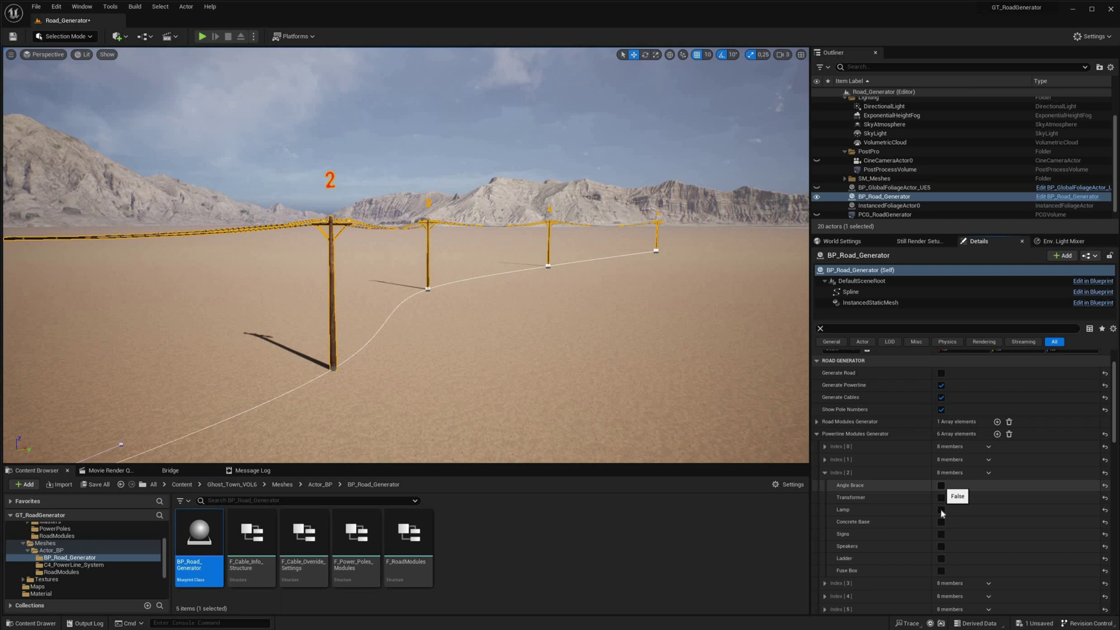
left_click(824, 472)
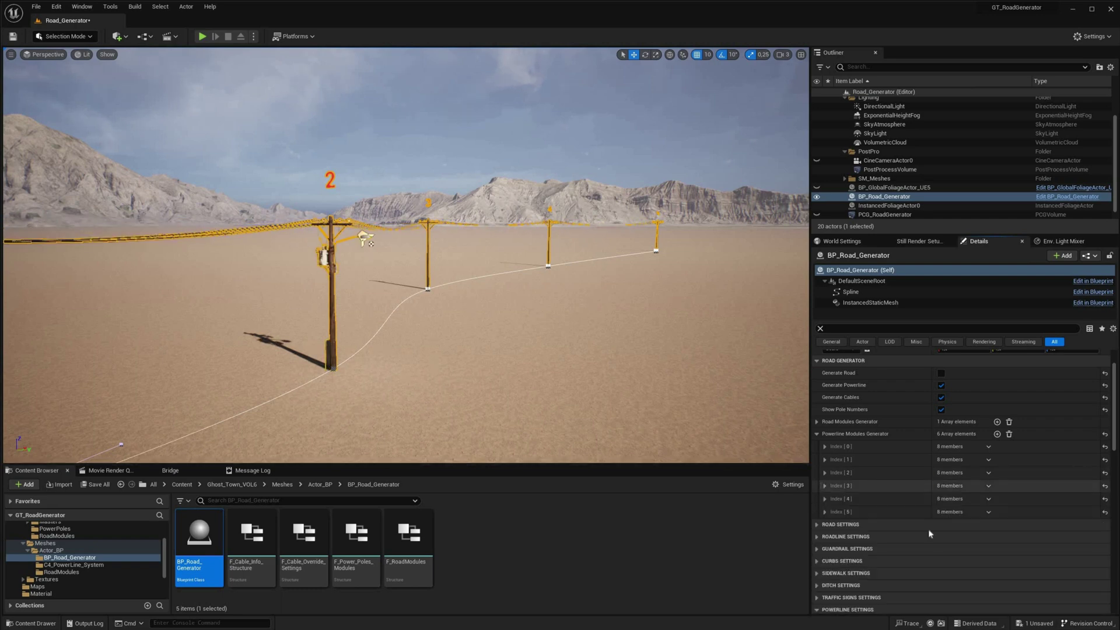
left_click(824, 500)
left_click(942, 536)
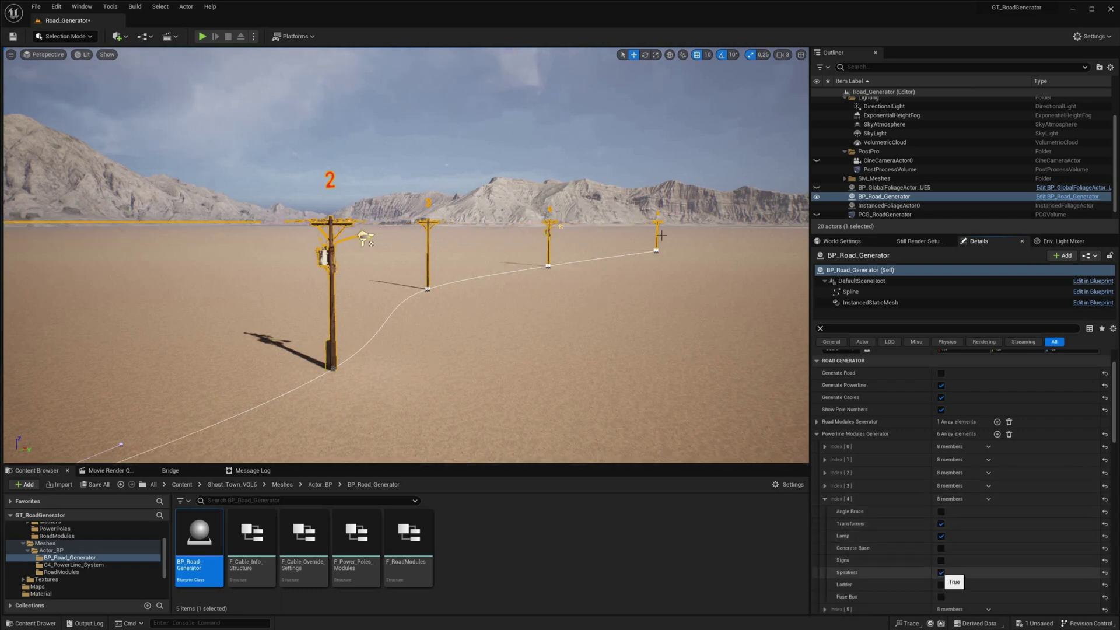
left_click(824, 499)
scroll(943, 505, "down", 2)
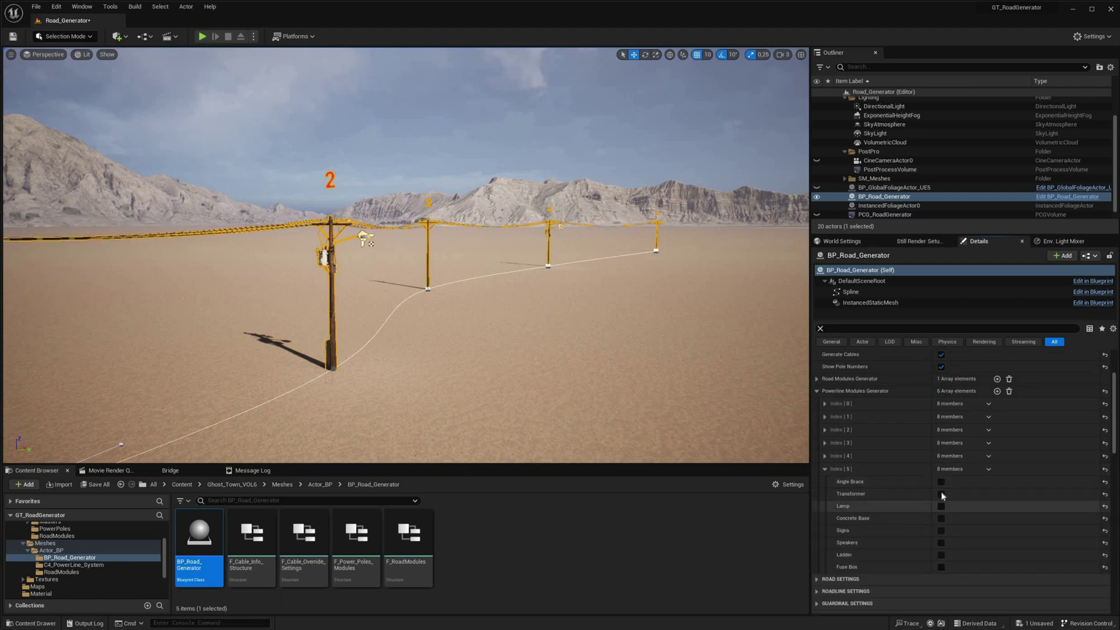
Step: Set Powerline Offset Y to -500 and toggle game view to hide debug lines
key("Escape")
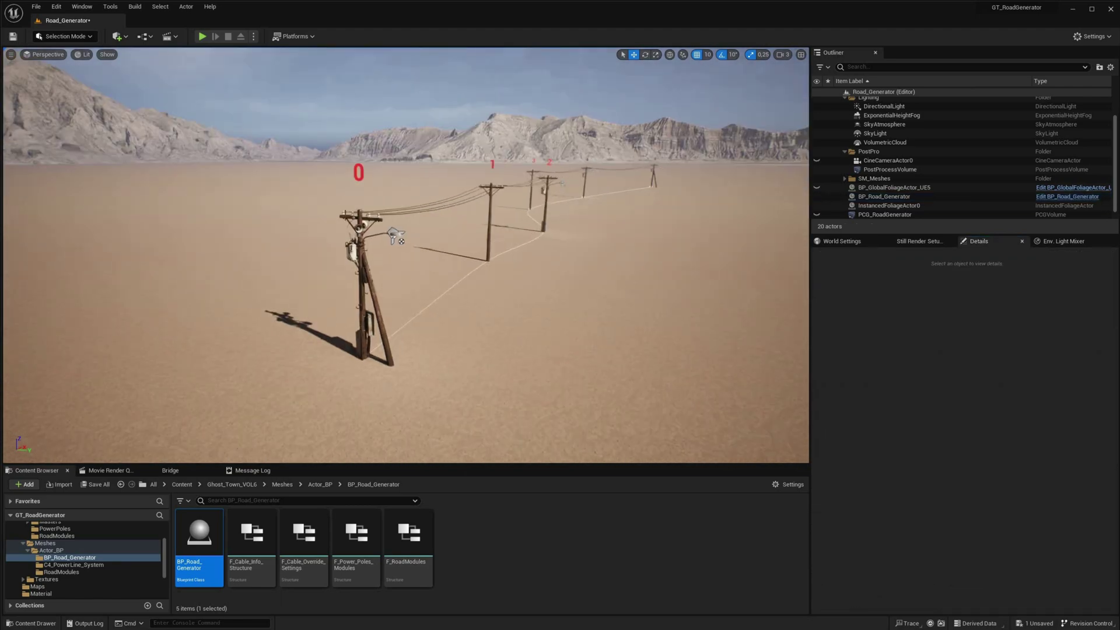
left_click(395, 236)
left_click(817, 391)
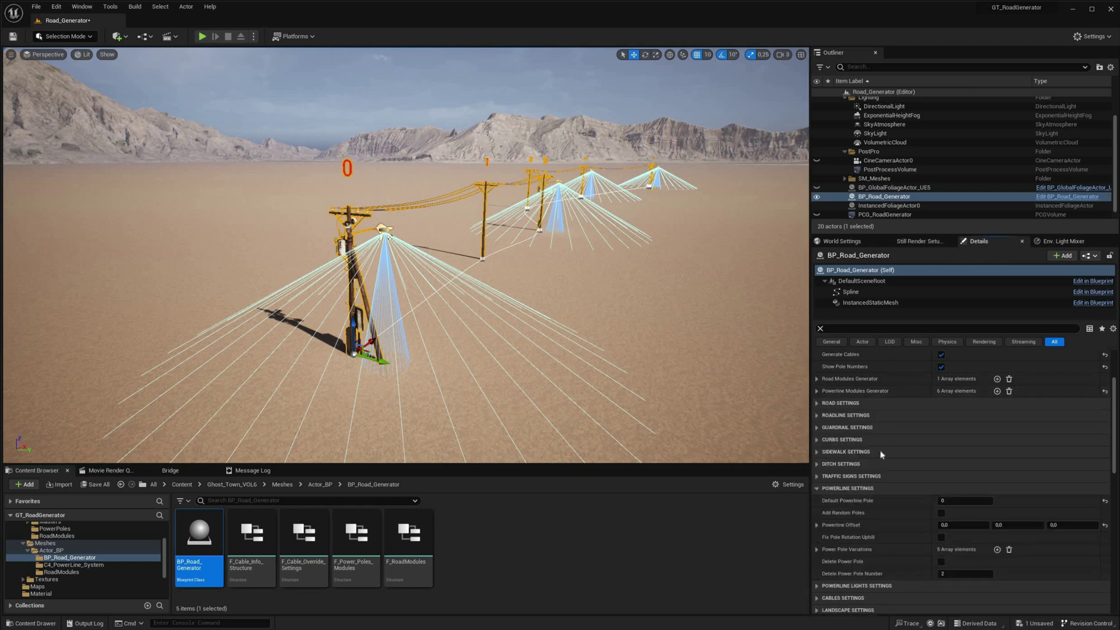
left_click(818, 474)
type("-500")
key("Return")
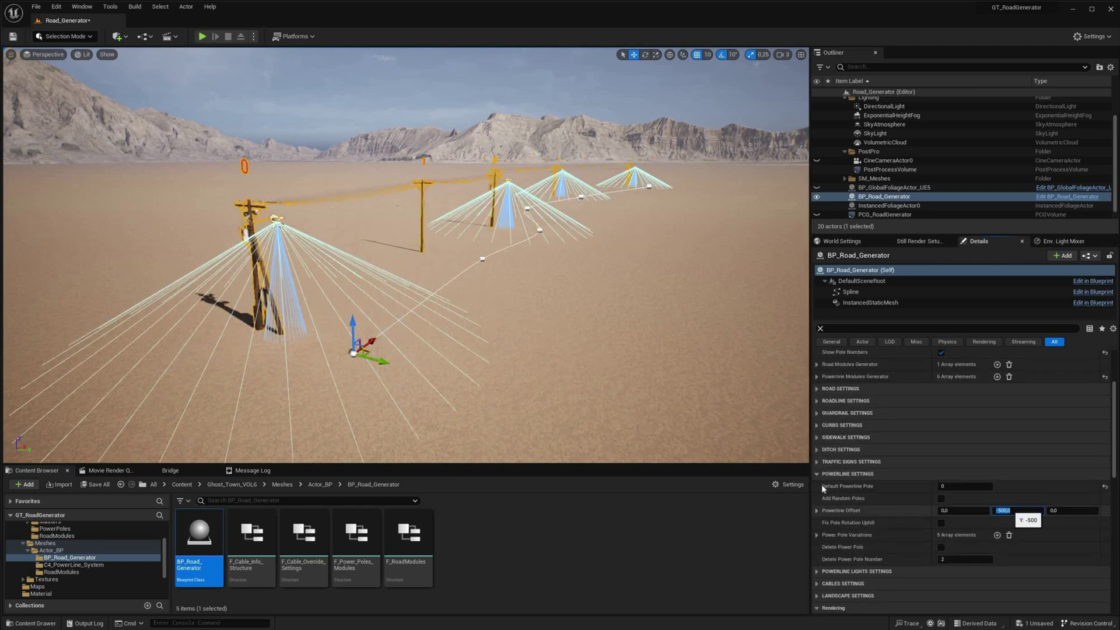
key("g")
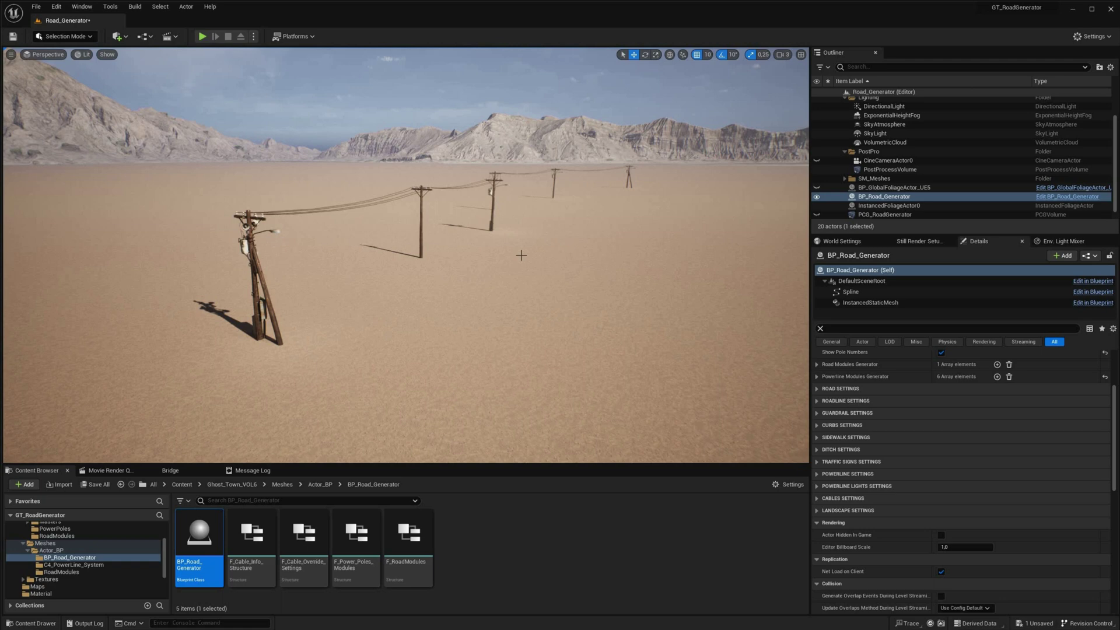
scroll(929, 436, "up", 2)
Step: Enable the road surface, curbs, ditches, guardrail, sidewalks, road lines and traffic signs
left_click(816, 450)
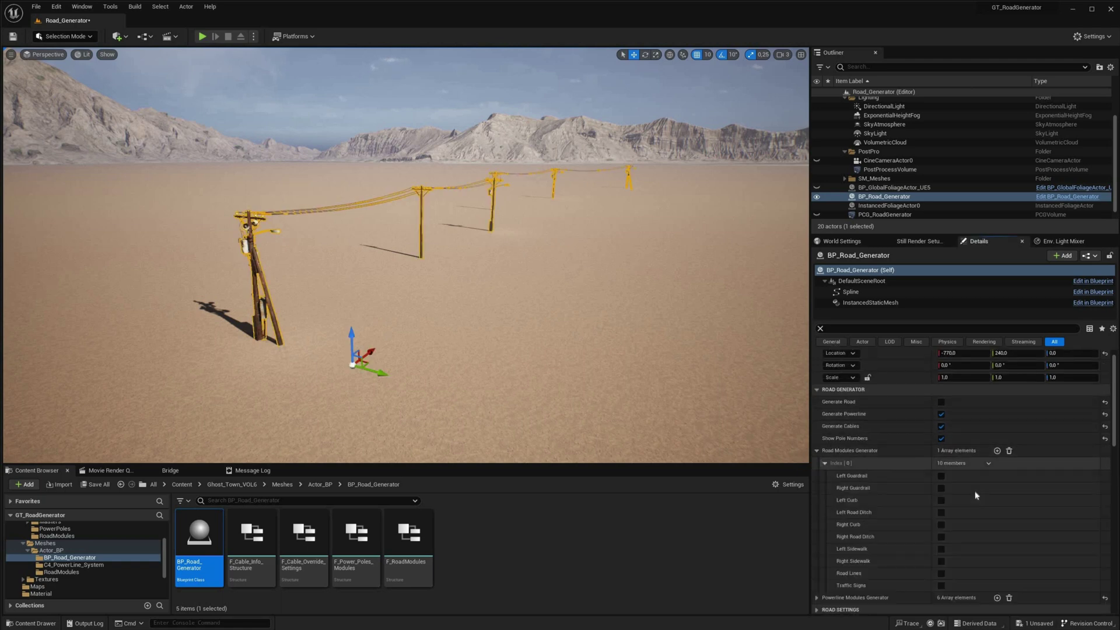
scroll(931, 490, "down", 1)
left_click(941, 486)
left_click(941, 510)
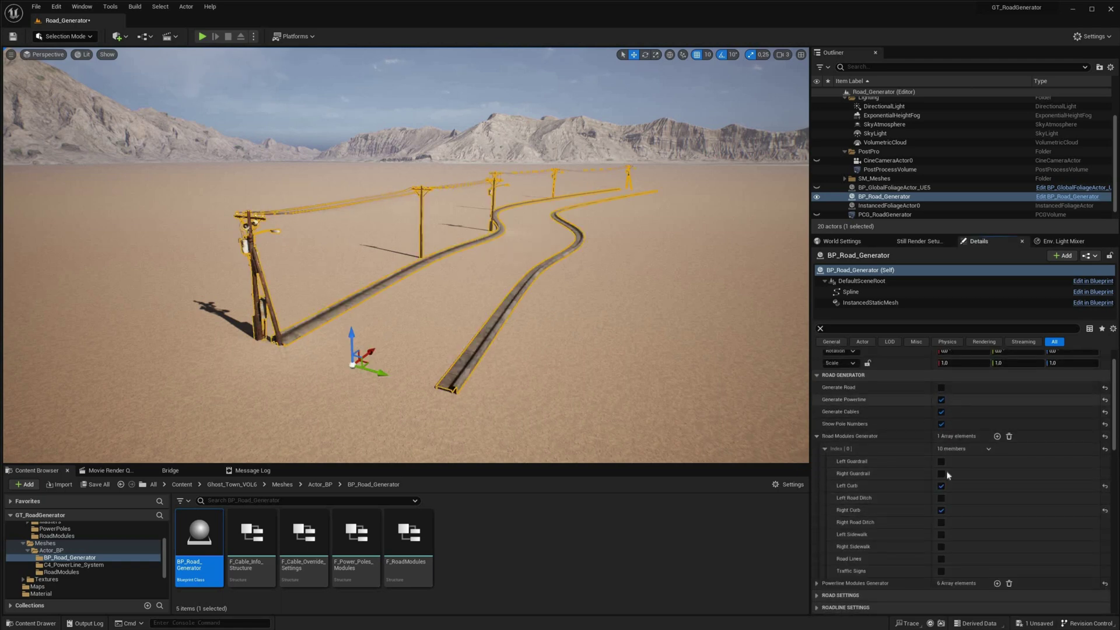
left_click(942, 387)
left_click(941, 497)
left_click(941, 474)
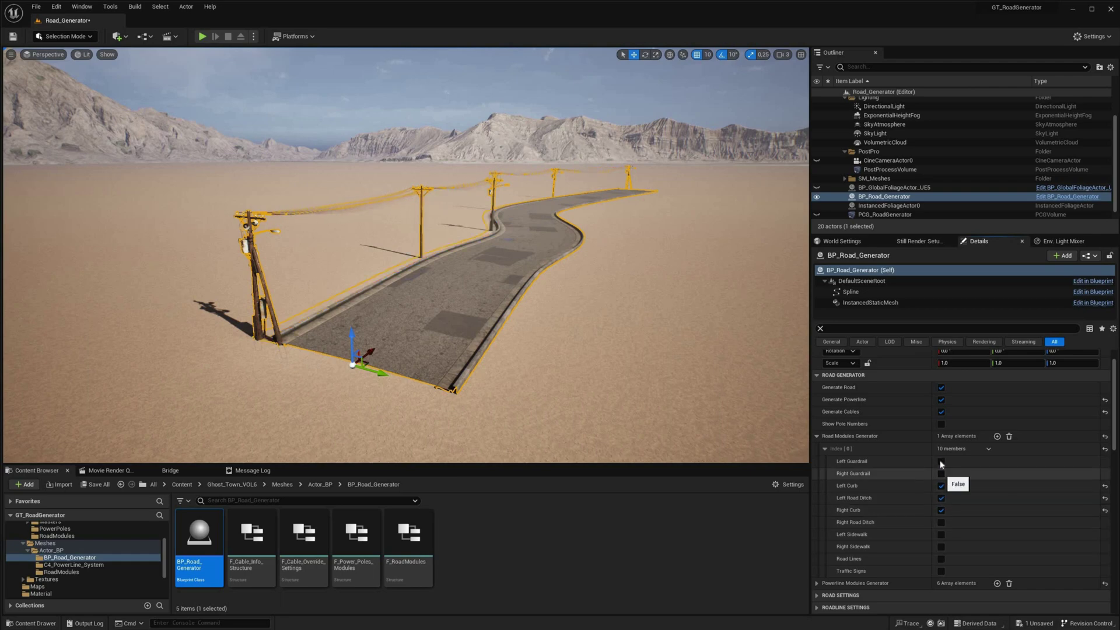
left_click(941, 523)
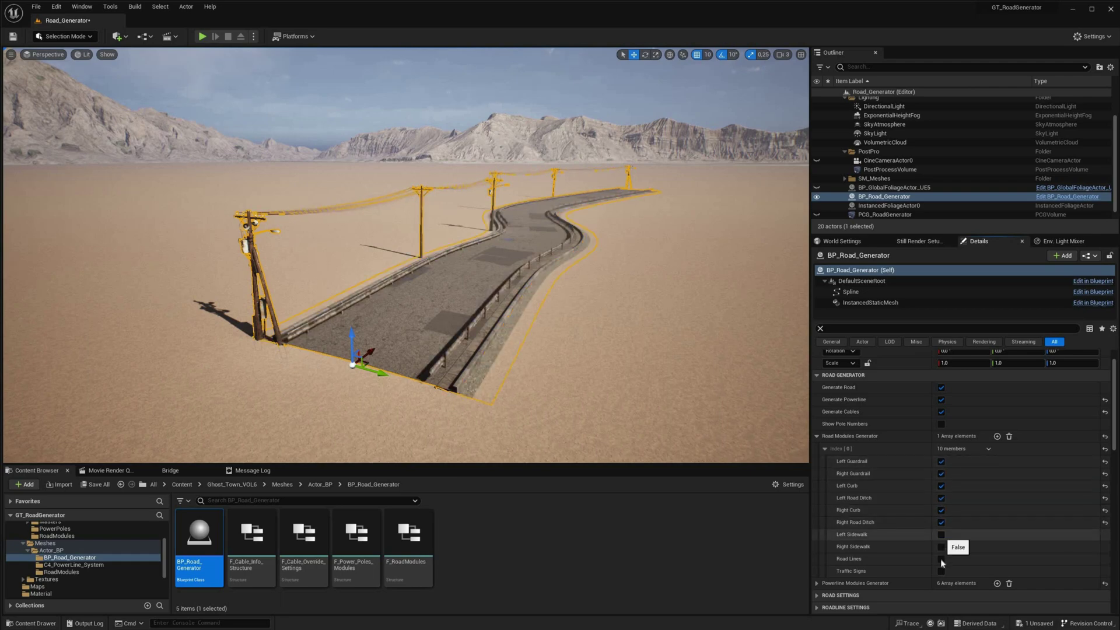
left_click(940, 560)
left_click(941, 534)
left_click(941, 571)
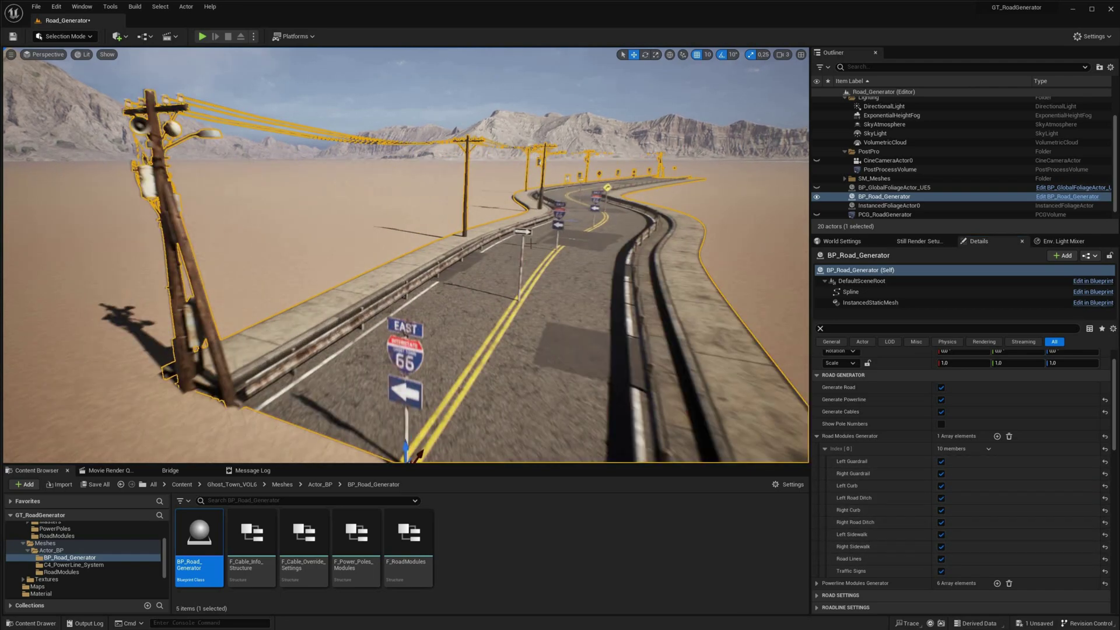
scroll(419, 317, "down", 5)
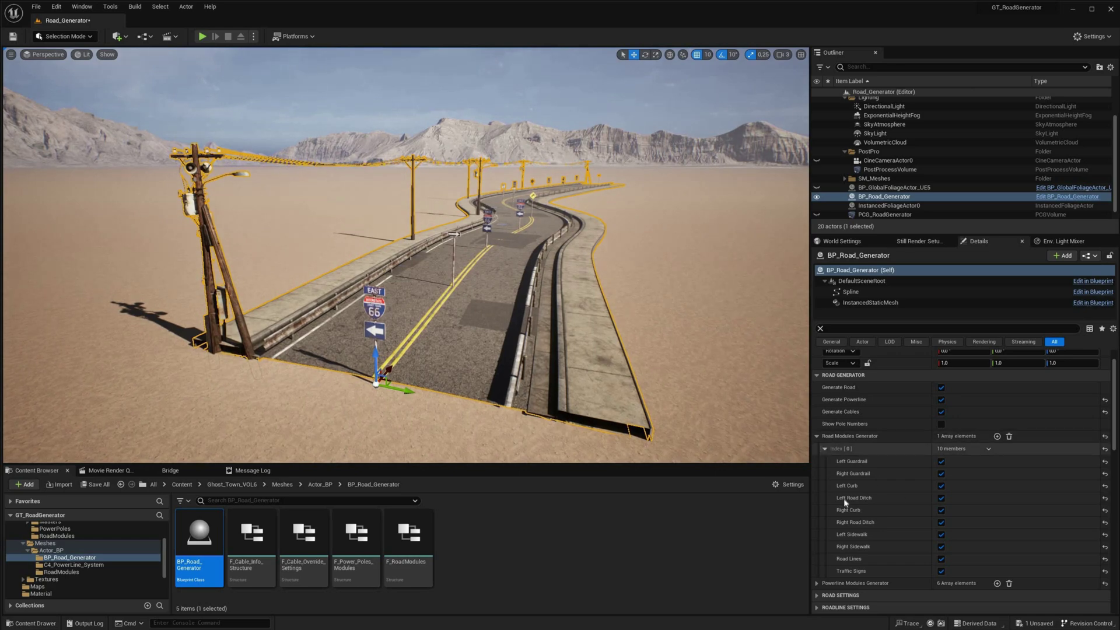
Step: Set Traffic Signs Offset Y to -450
left_click(824, 448)
left_click(816, 546)
scroll(875, 525, "down", 1)
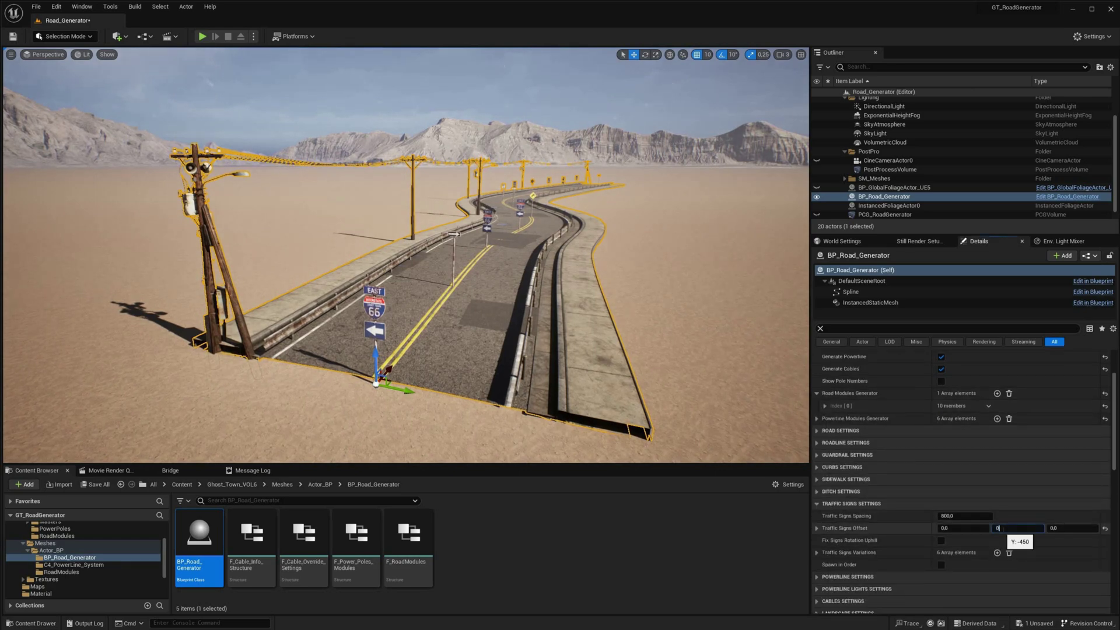
key("Return")
scroll(415, 306, "up", 3)
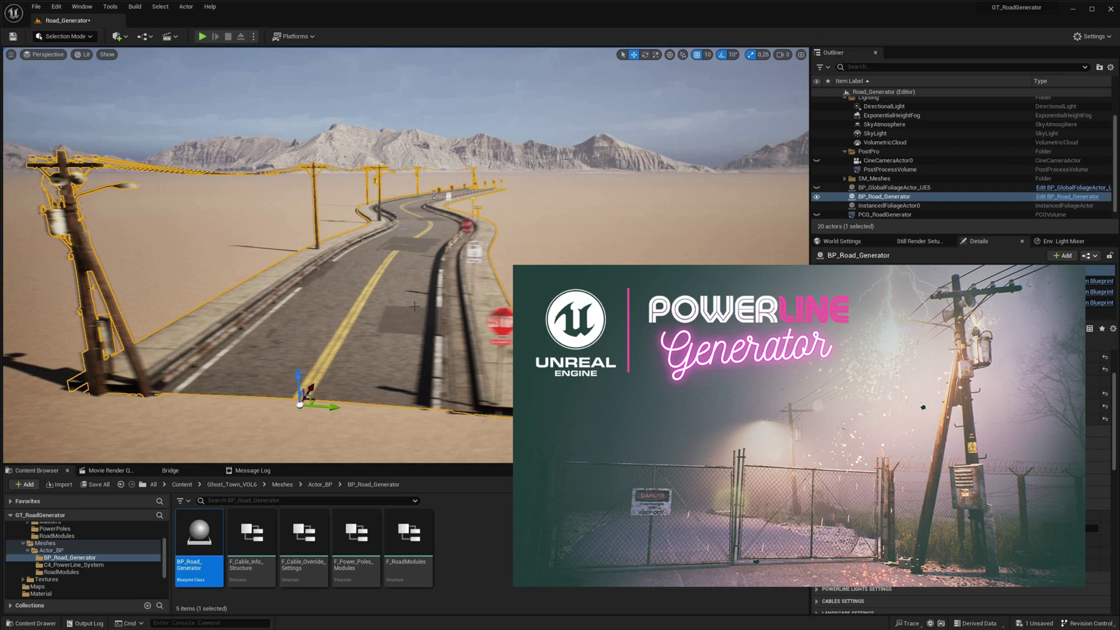
right_click_drag(414, 306, 377, 308)
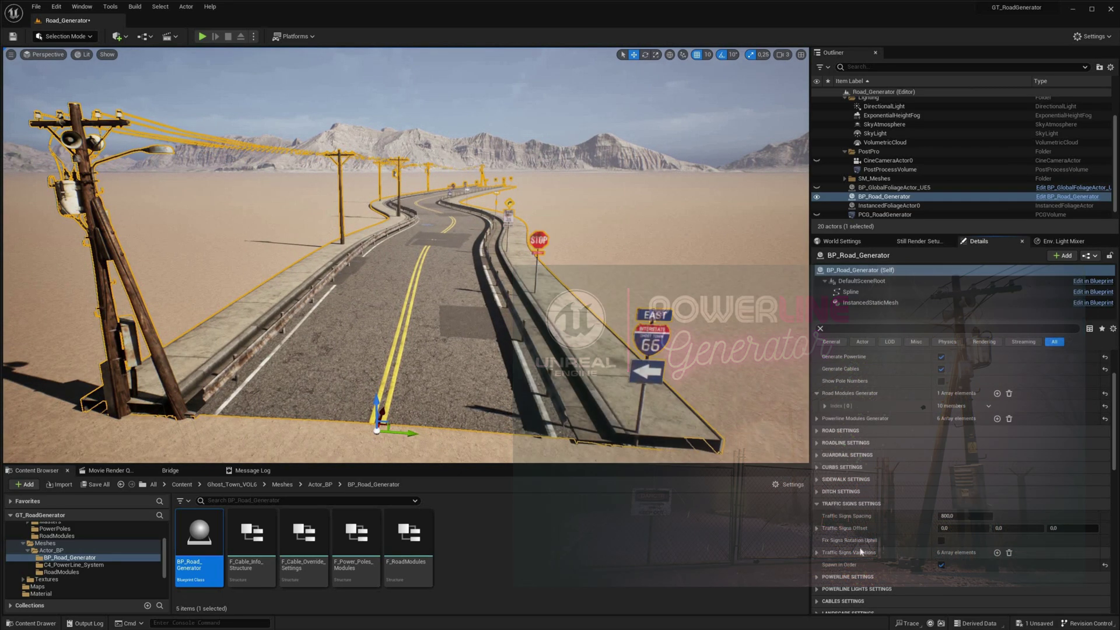
scroll(947, 482, "down", 4)
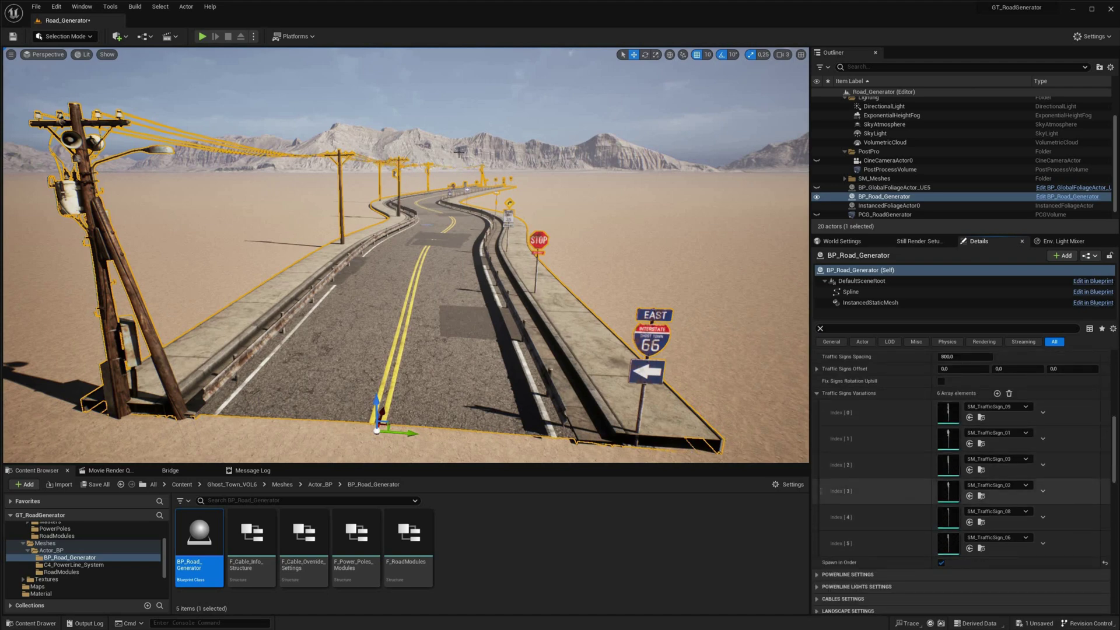
left_click(818, 393)
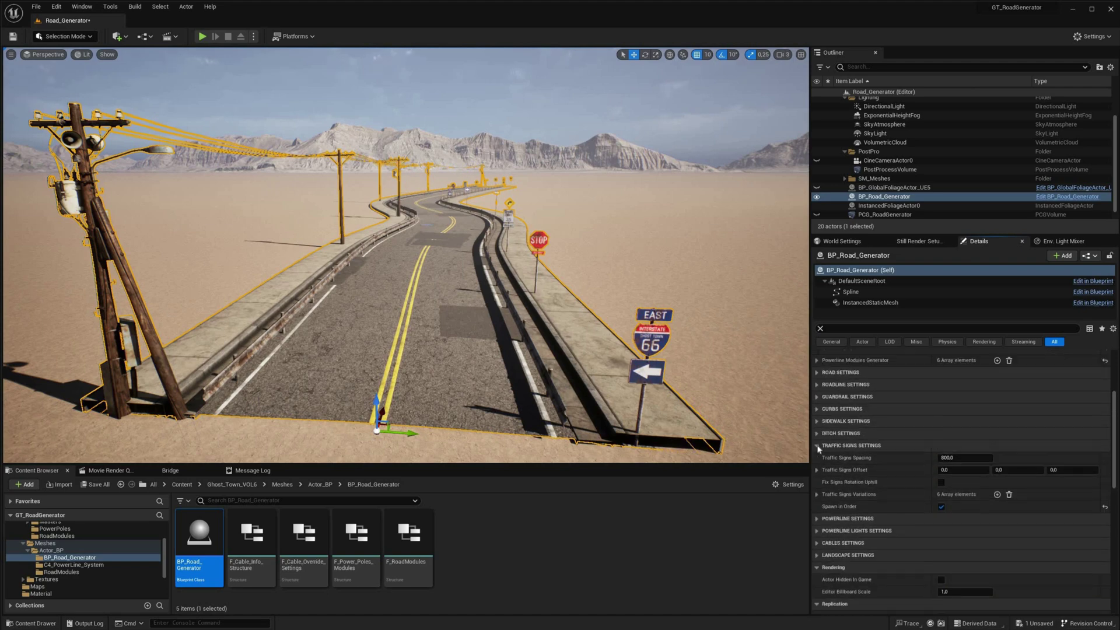
left_click(918, 432)
scroll(893, 442, "up", 2)
scroll(864, 454, "up", 1)
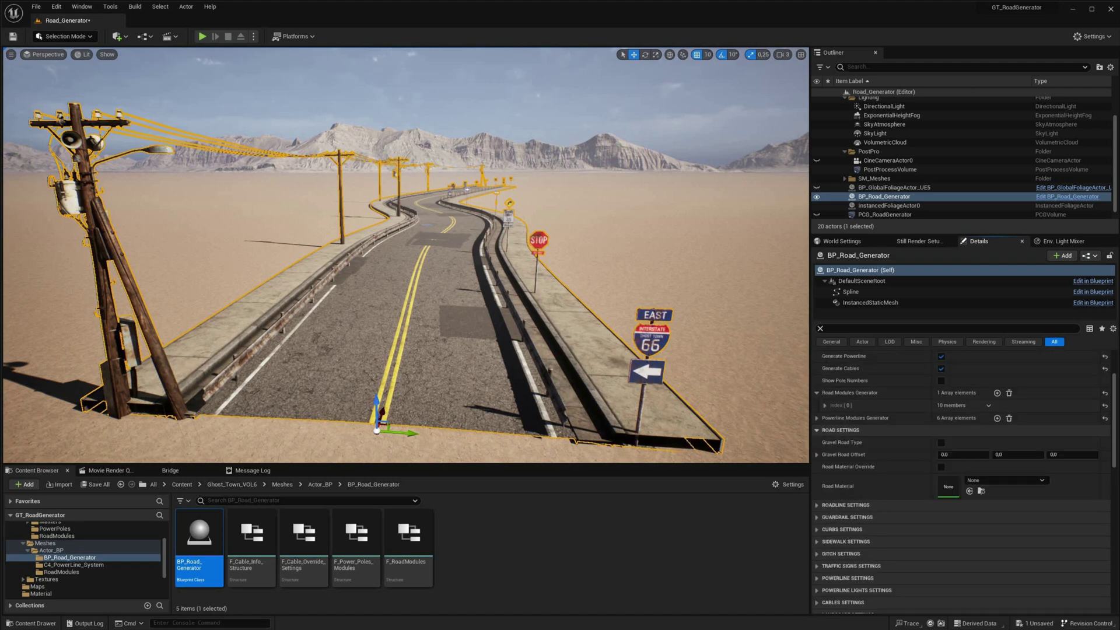
left_click(875, 429)
left_click(826, 405)
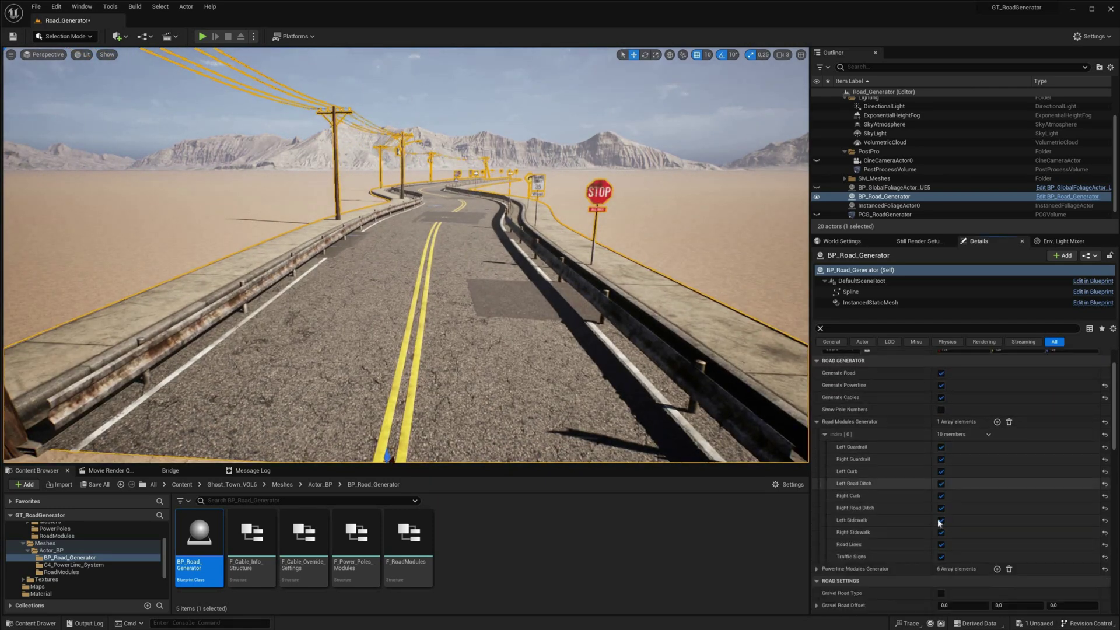
left_click(942, 516)
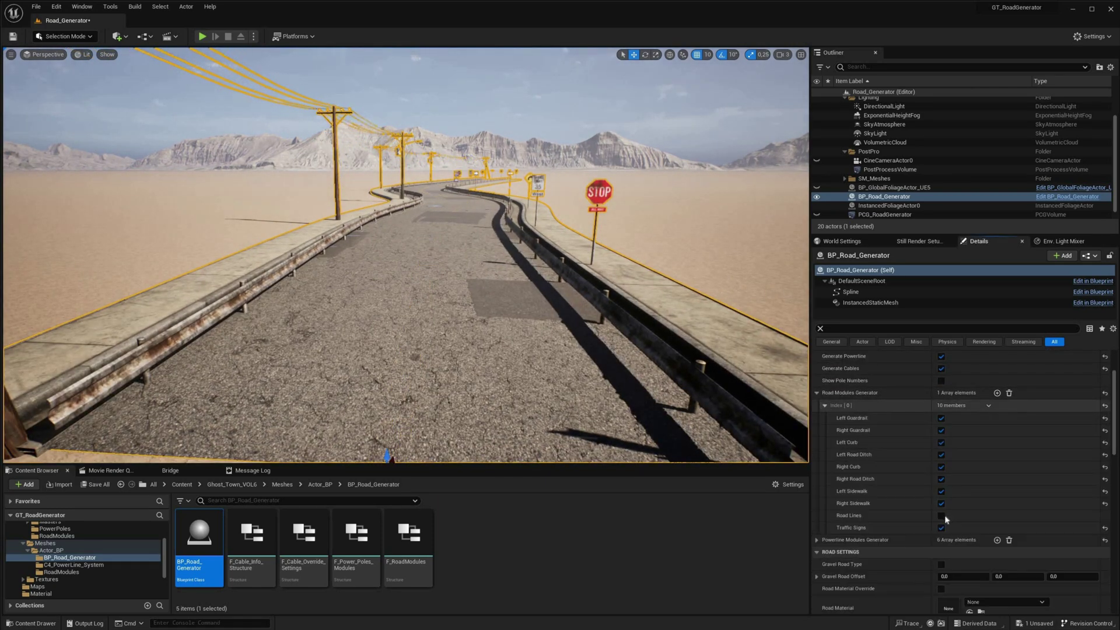
left_click(941, 515)
left_click(824, 405)
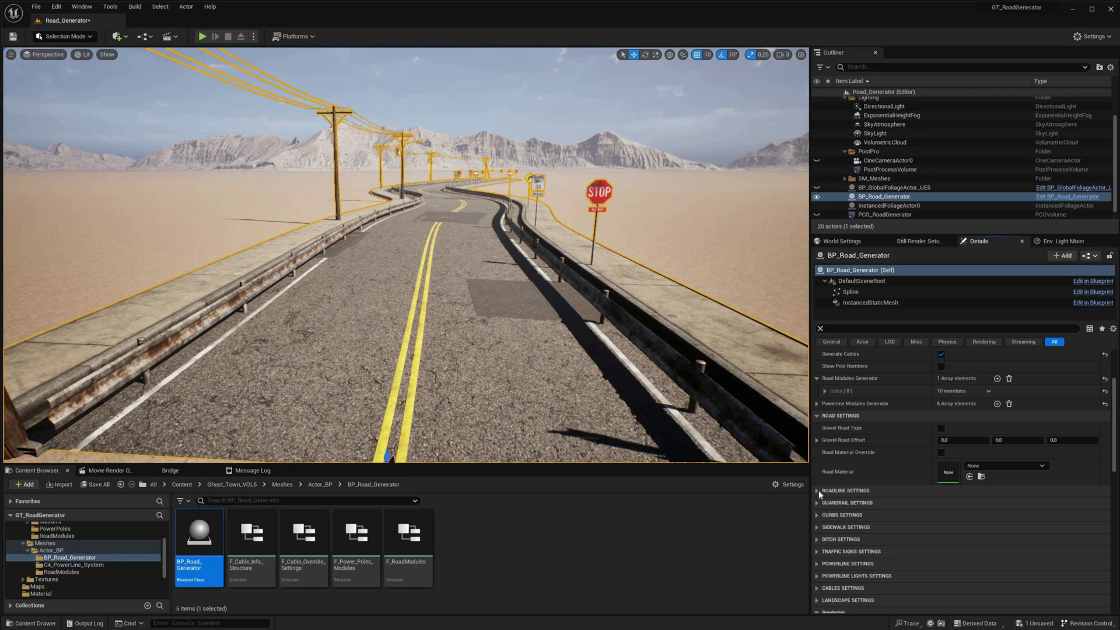
scroll(824, 406, "down", 1)
Step: Set Road Lines Type to 1 for double solid yellow centre lines
left_click(946, 502)
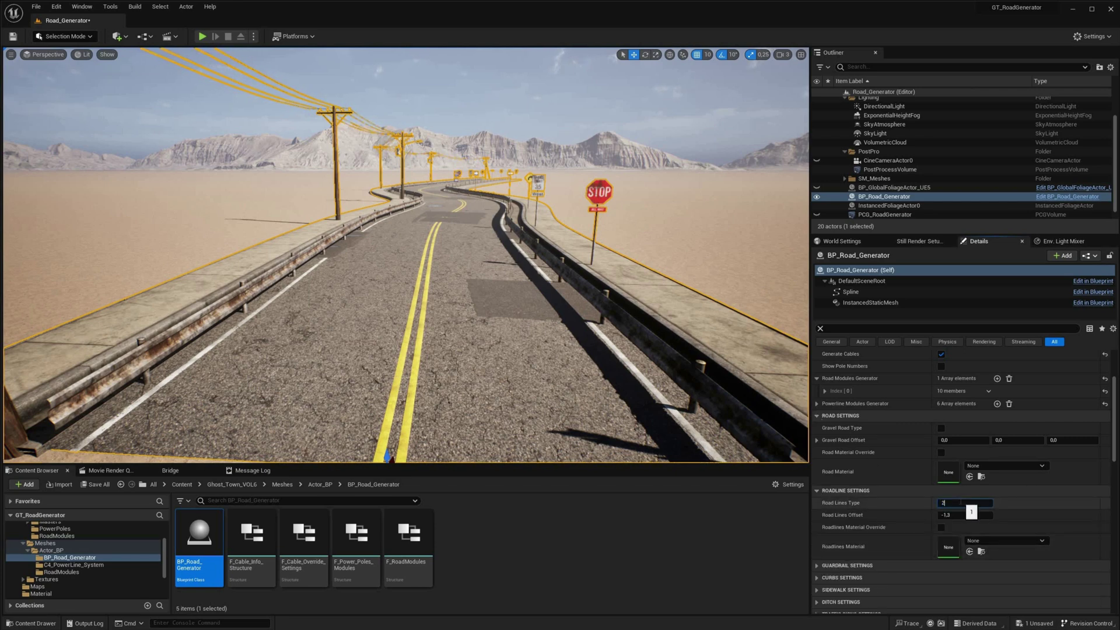
type("3")
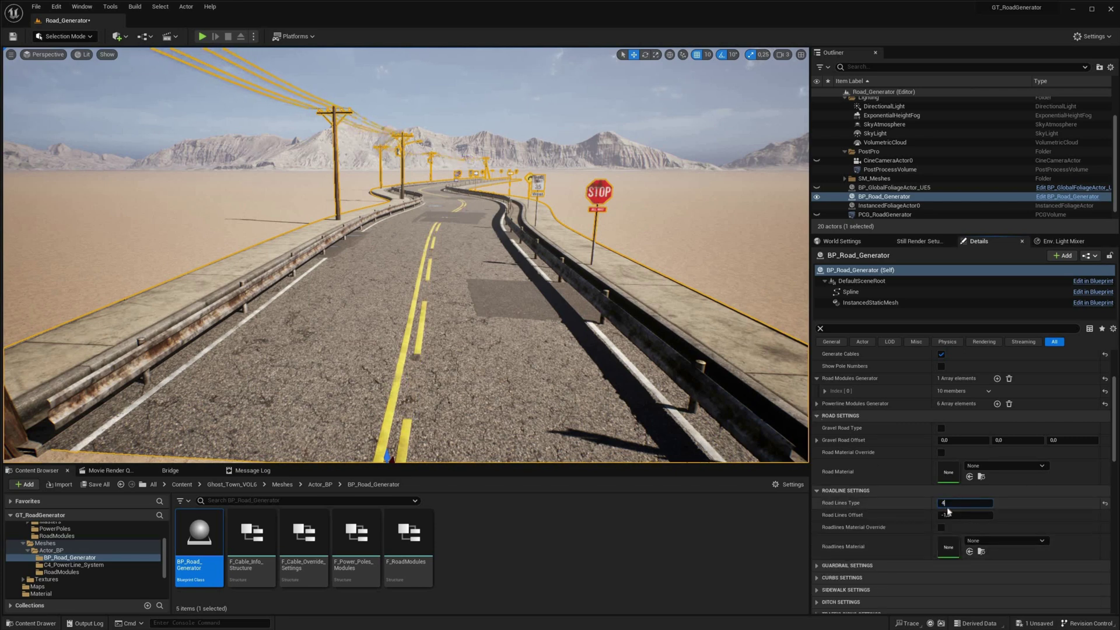
key("BackSpace")
type("5")
key("Return")
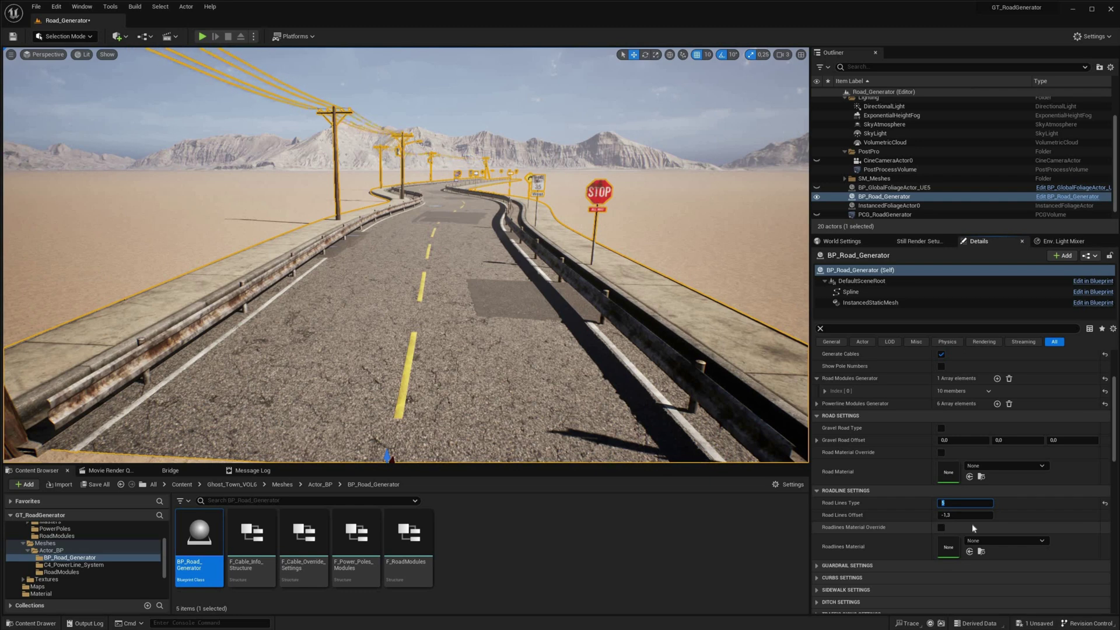
type("1")
key("Return")
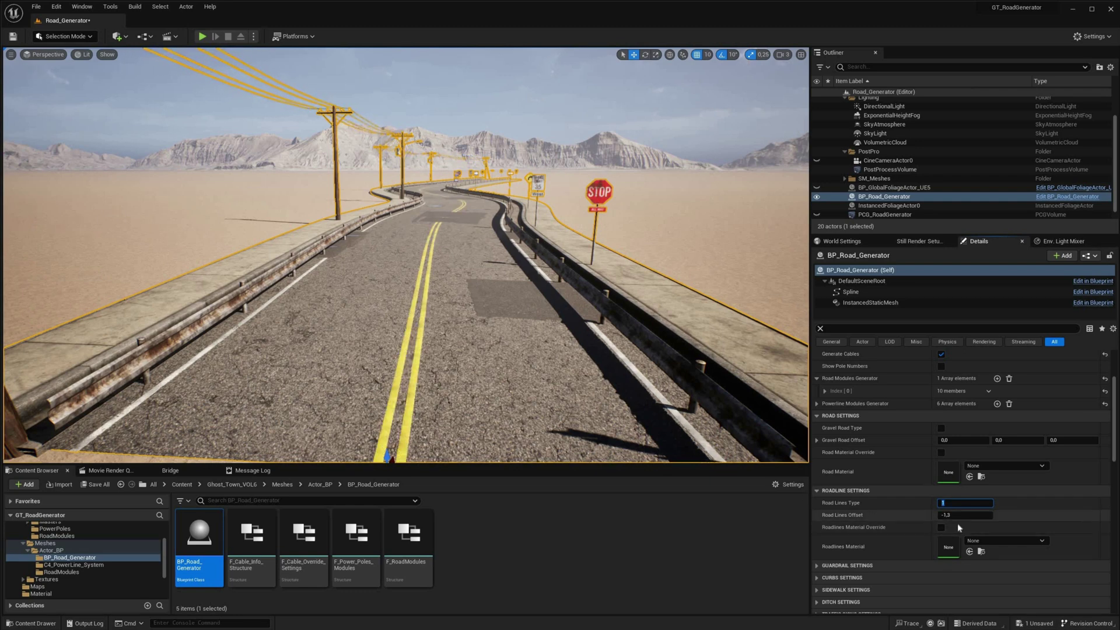
key("Return")
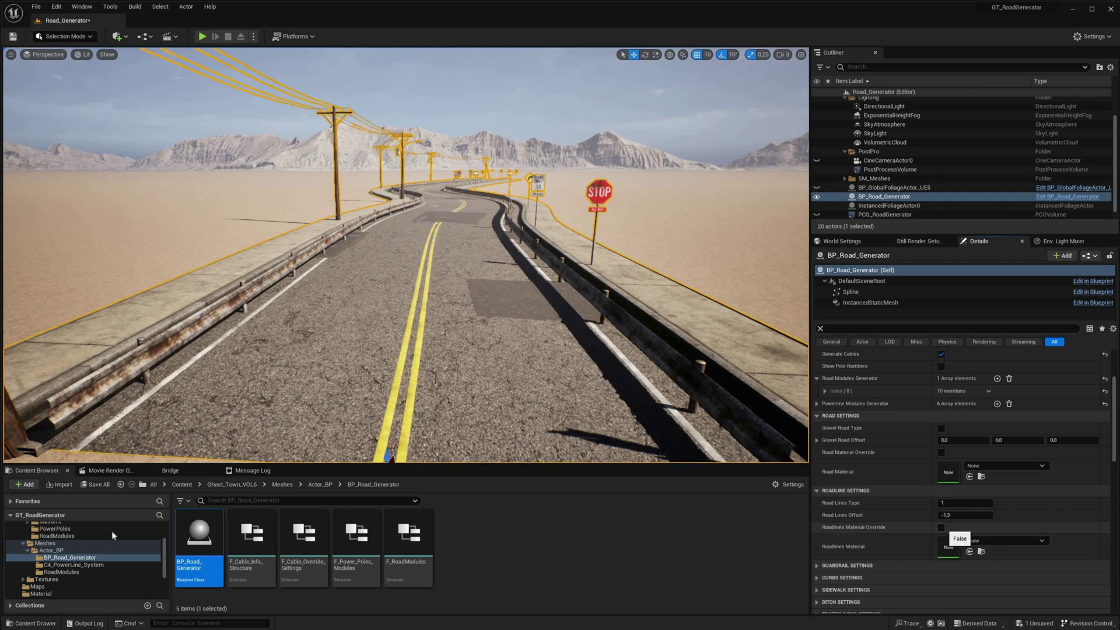
Step: Enable Roadlines Material Override and locate MI_RoadLine_A in the Content Browser
left_click(941, 528)
scroll(58, 544, "up", 1)
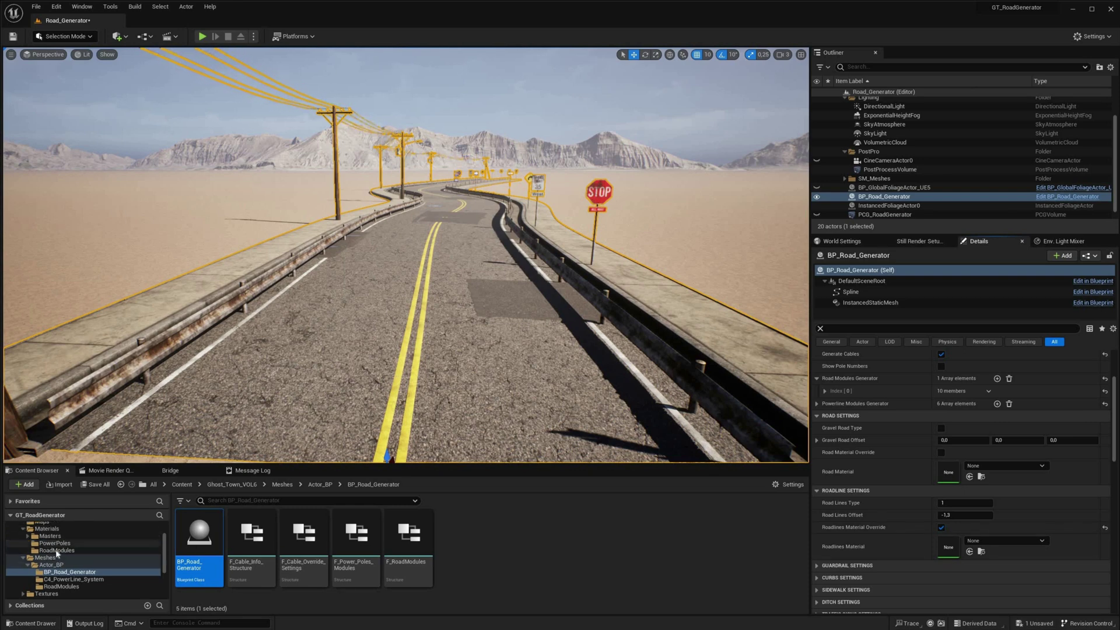
left_click(57, 550)
scroll(514, 543, "down", 1)
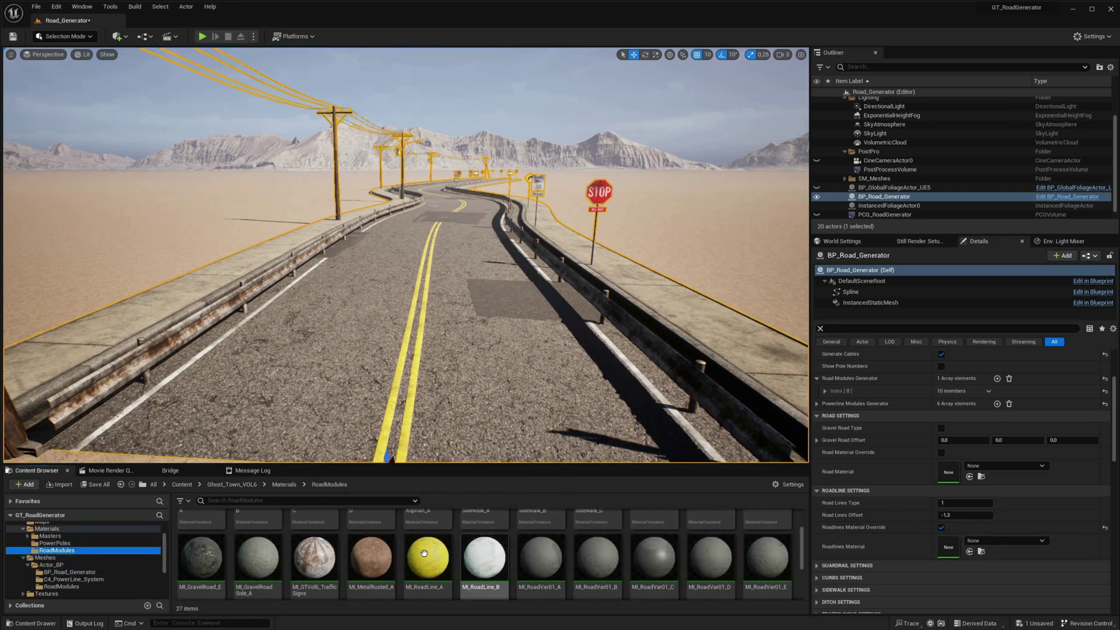
left_click_drag(428, 556, 954, 548)
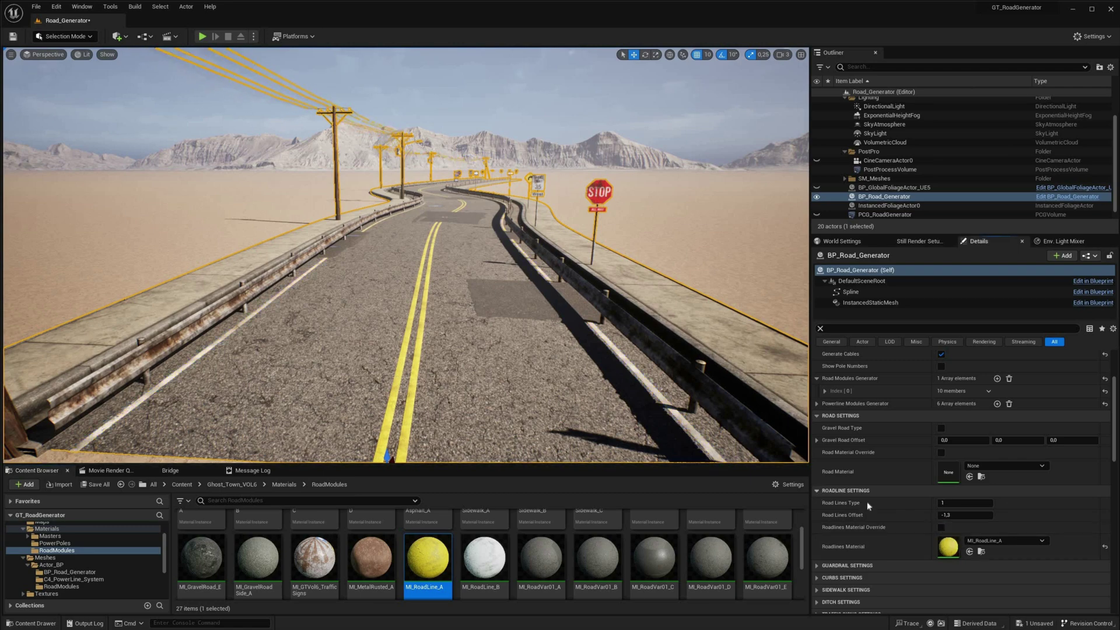
left_click(823, 492)
scroll(435, 261, "down", 3)
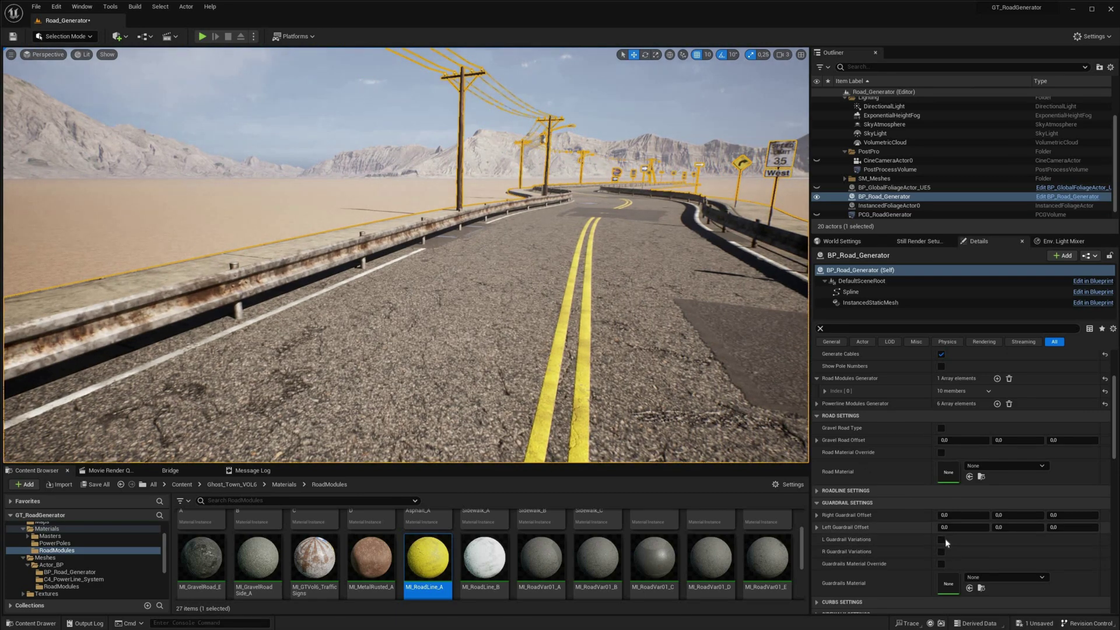
Step: Turn on left and right guardrail variations and left curb variations
left_click(940, 539)
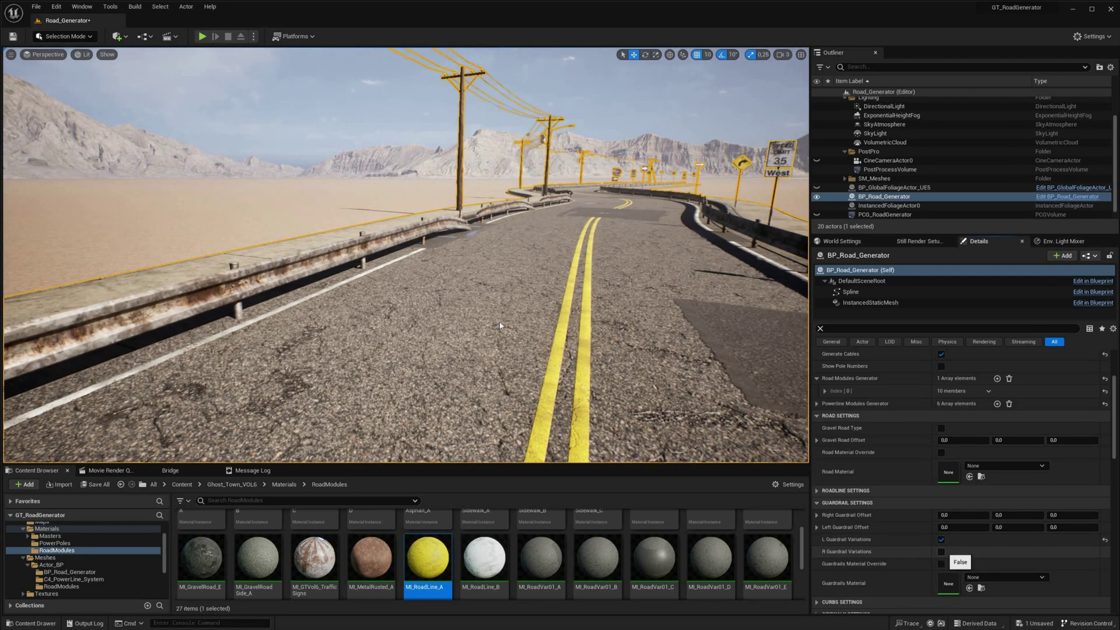
left_click(941, 551)
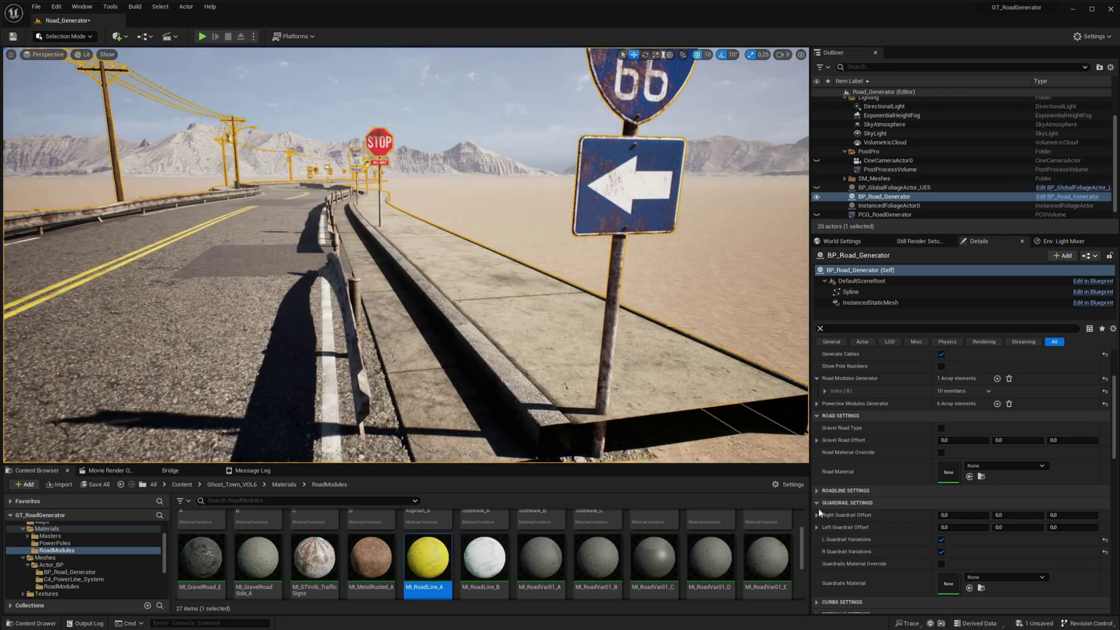
left_click(841, 502)
left_click(927, 516)
scroll(941, 523, "down", 1)
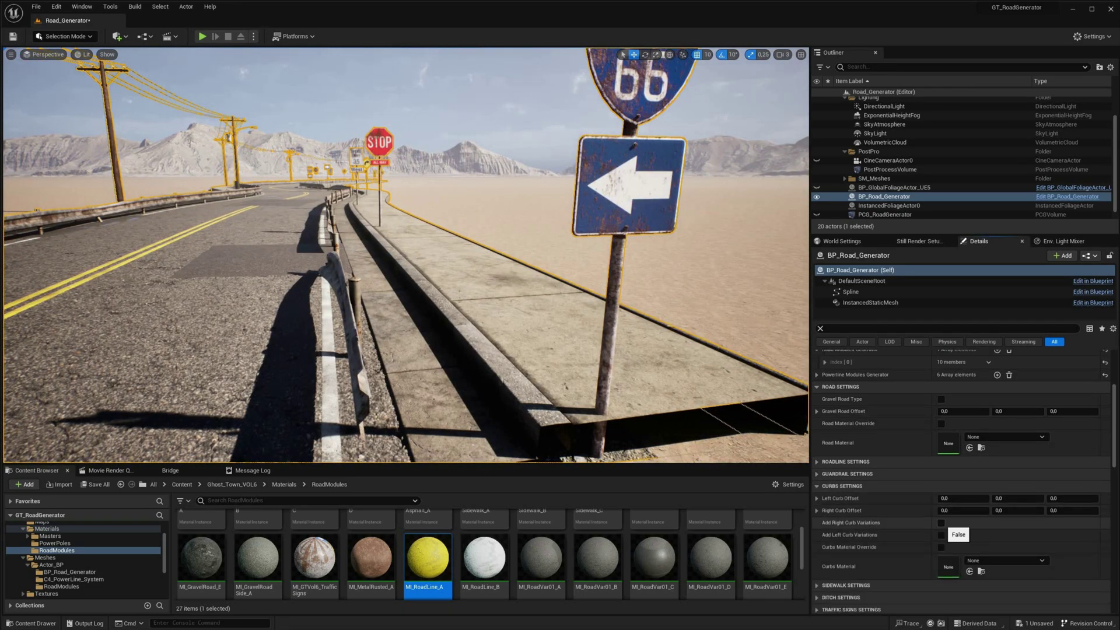
left_click(941, 523)
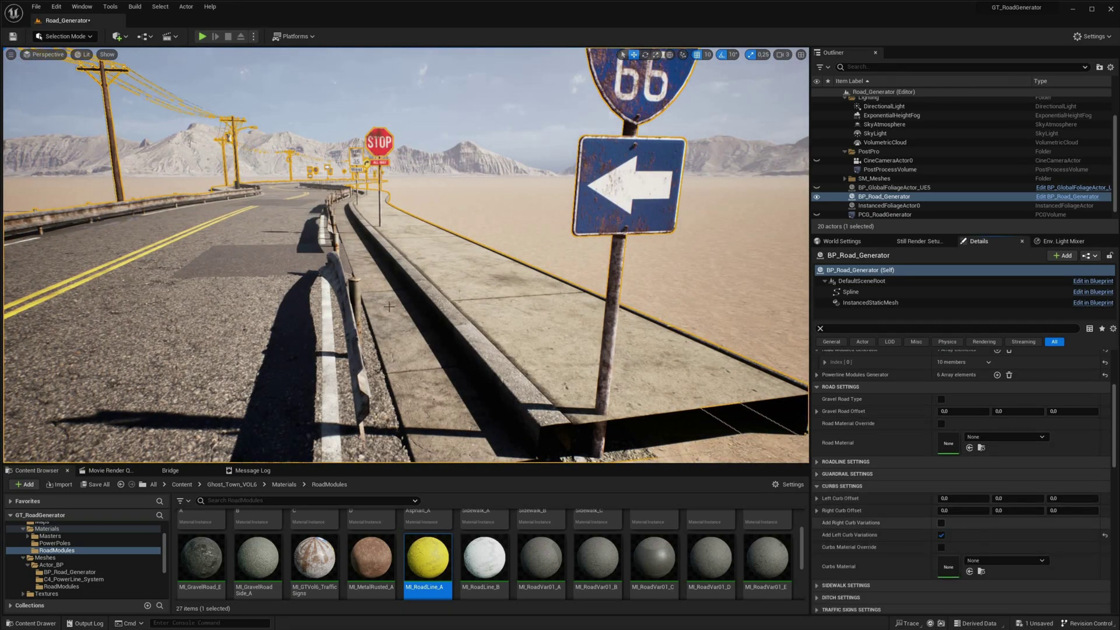
Step: Enable L and R Sidewalk Variations under Sidewalk Settings
left_click(819, 487)
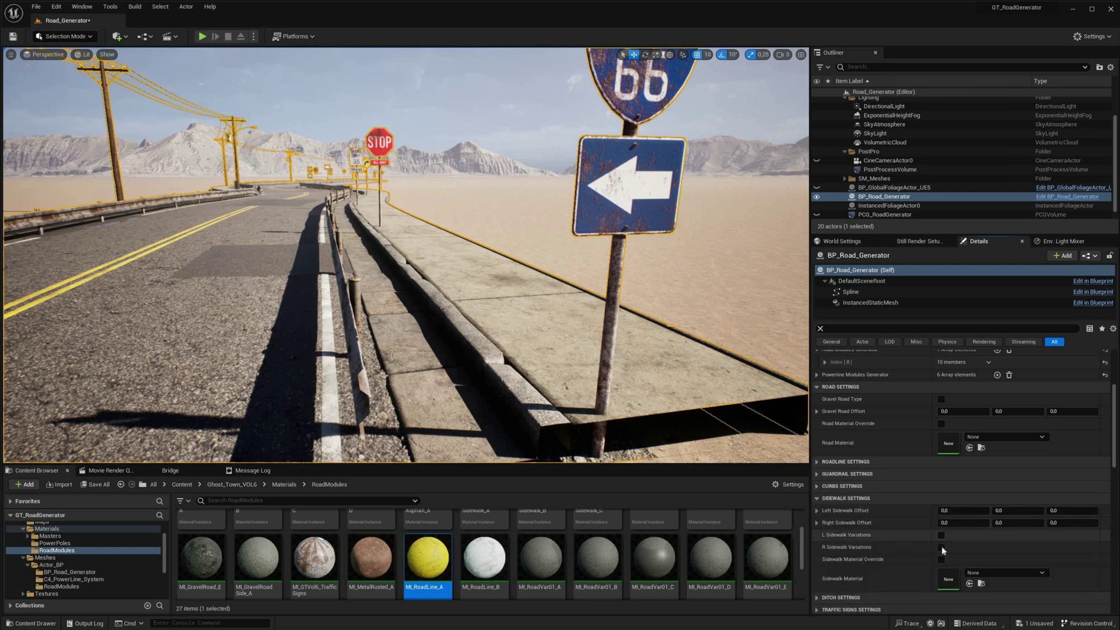
left_click(942, 548)
left_click(941, 535)
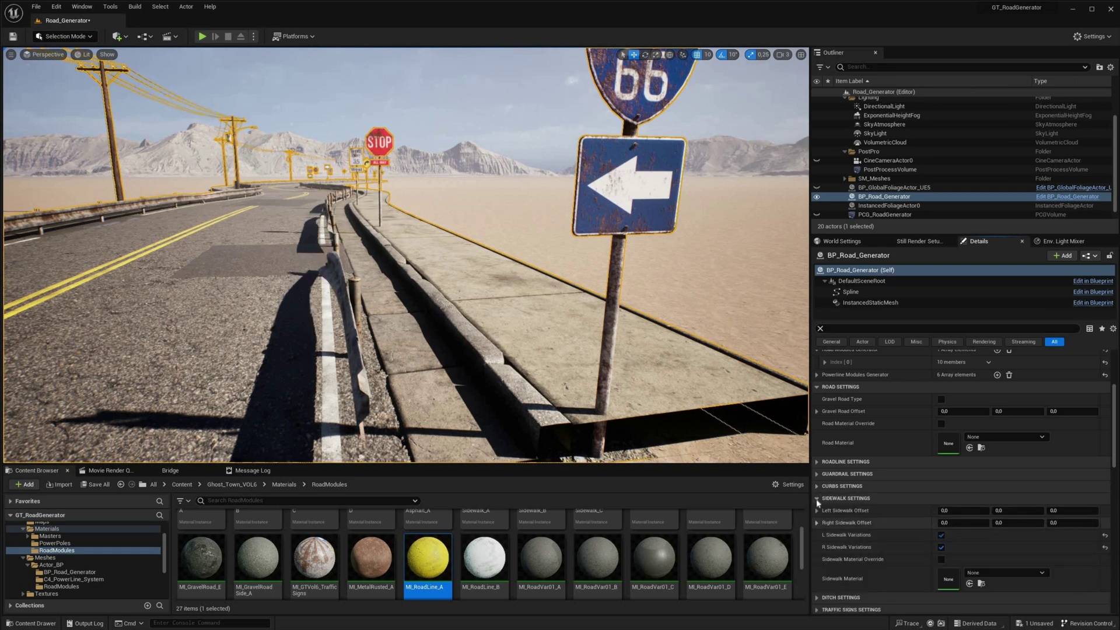
Step: Fly the camera along the curving road past the stop sign and back up
right_click_drag(402, 254, 491, 253)
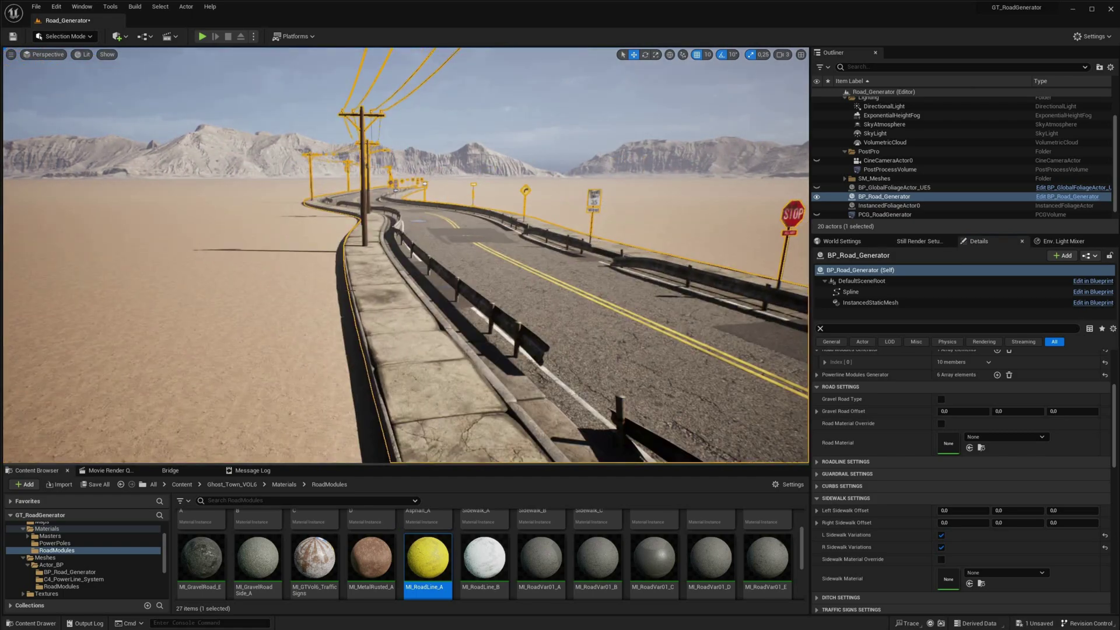
right_click_drag(403, 254, 490, 255)
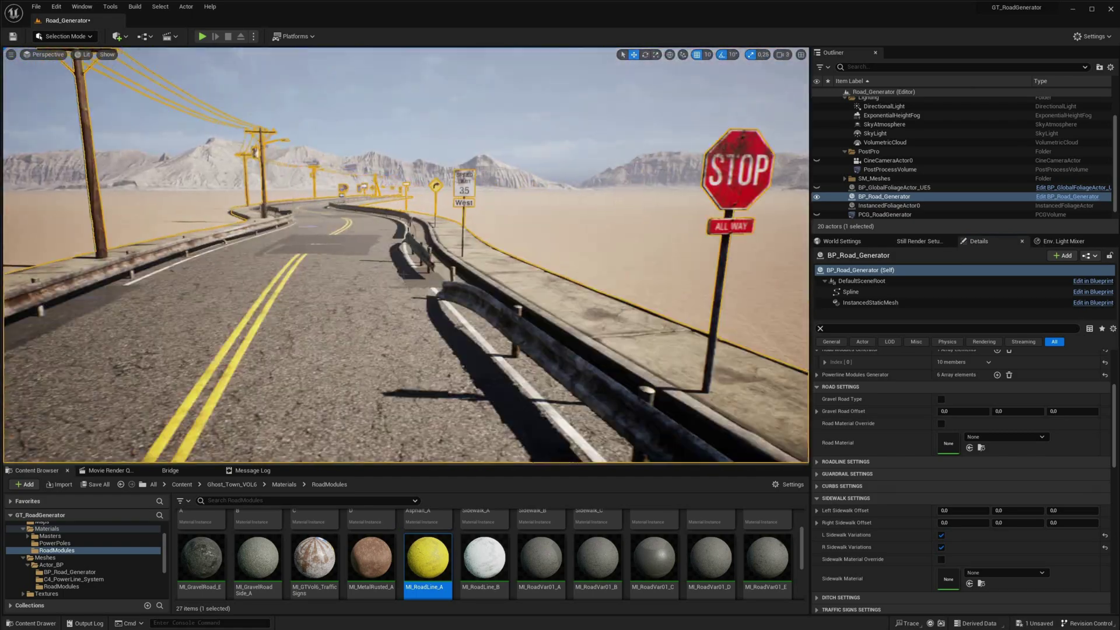
right_click_drag(403, 254, 490, 254)
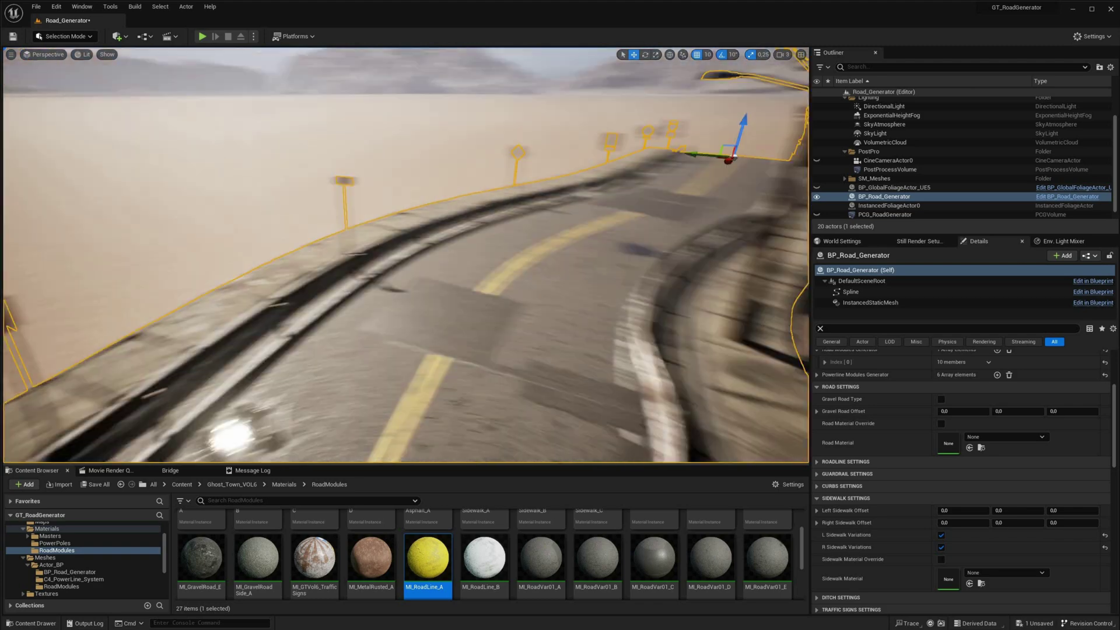
Step: View the curve and power pole, select a road spline point, and enable Gravel Road Type
right_click_drag(430, 310, 430, 311)
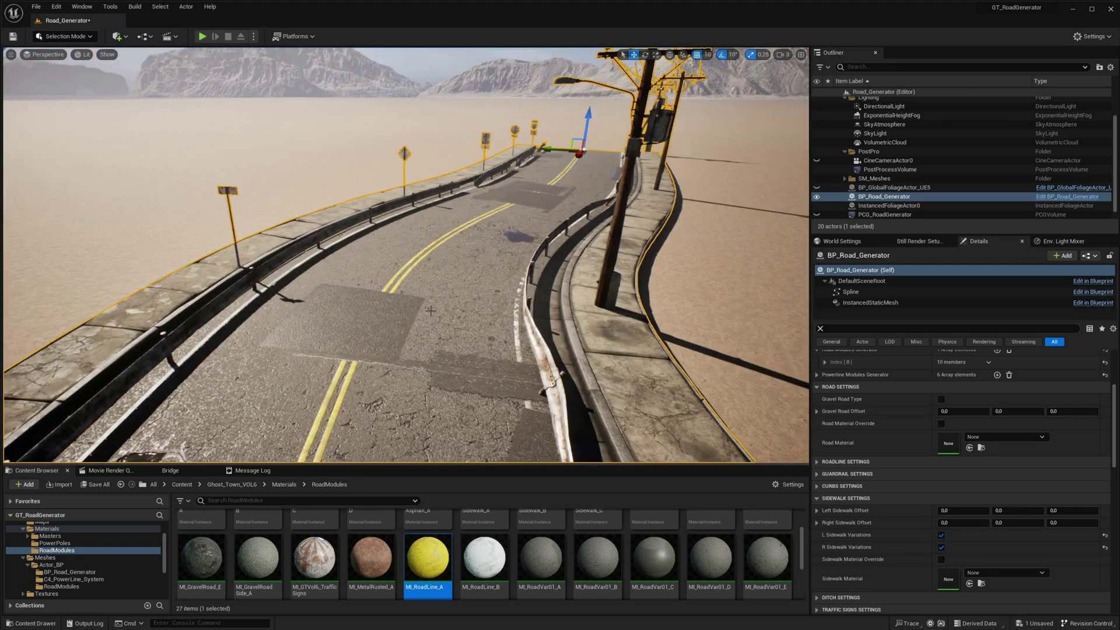
left_click(400, 274)
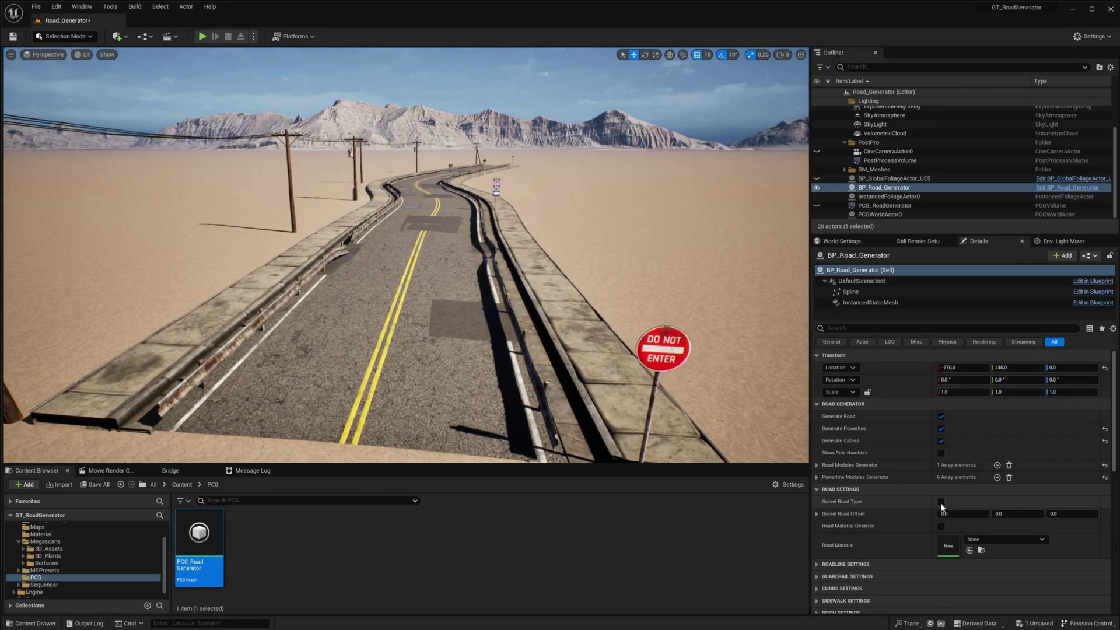
left_click(941, 503)
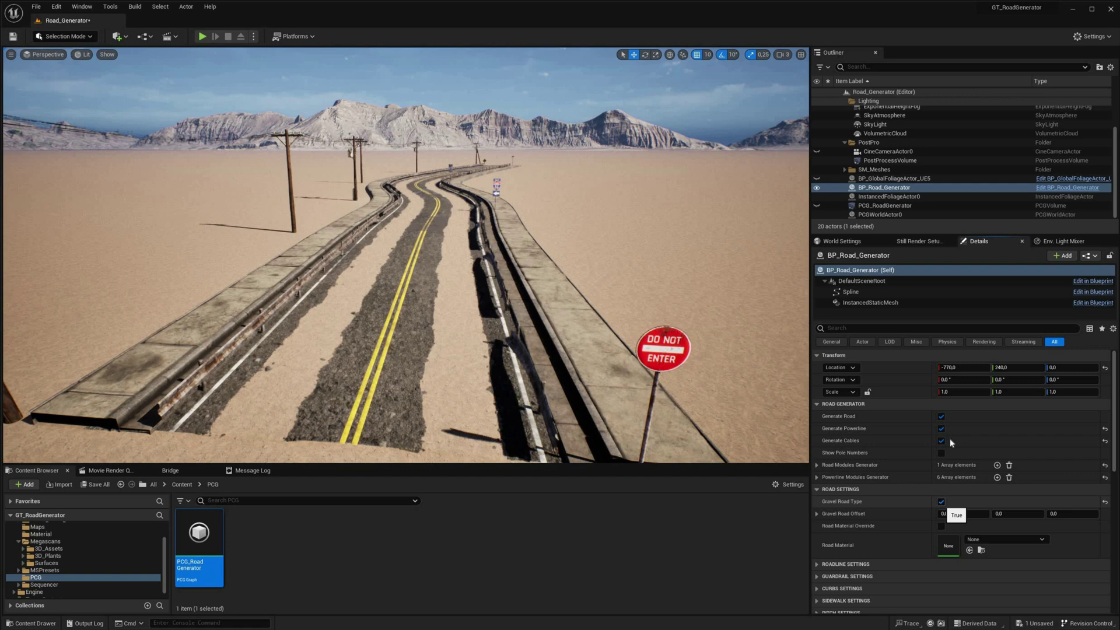
Step: Disable guardrails, curbs, ditches, sidewalks and road lines in Road Modules, keeping only traffic signs
left_click(851, 466)
left_click(943, 600)
left_click(942, 588)
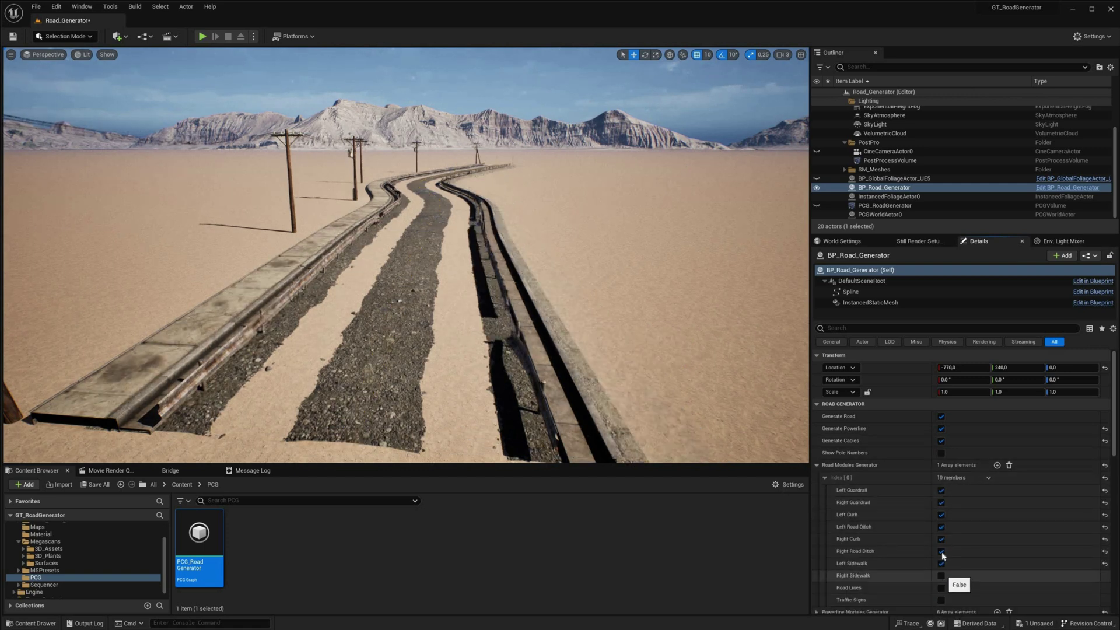
left_click(942, 563)
left_click(942, 551)
left_click(941, 525)
left_click(942, 491)
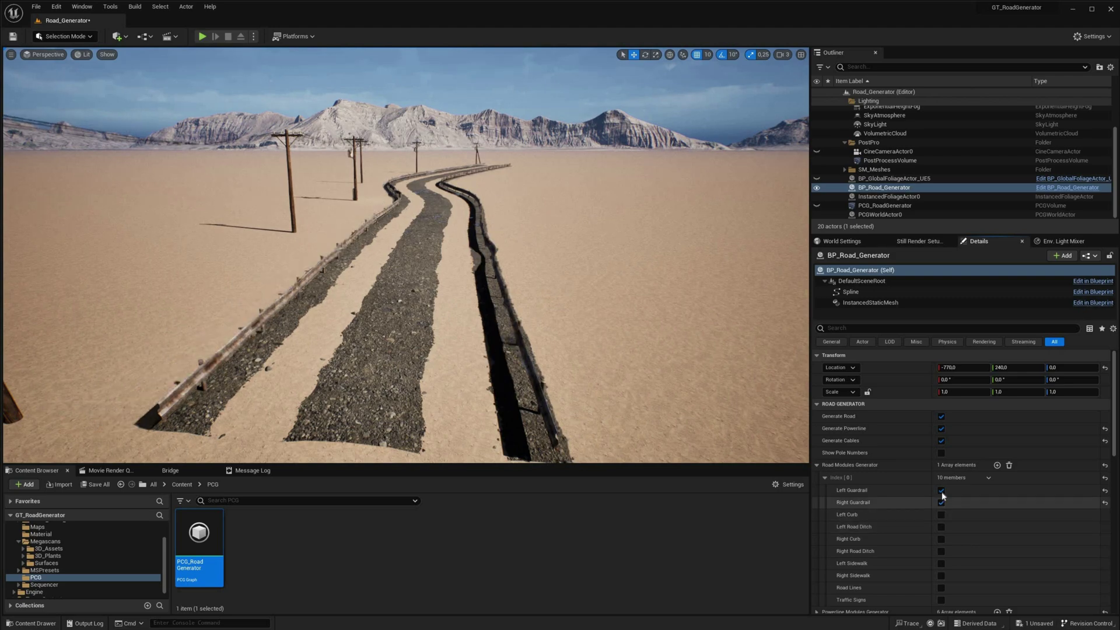
scroll(1002, 500, "down", 3)
scroll(1002, 501, "down", 1)
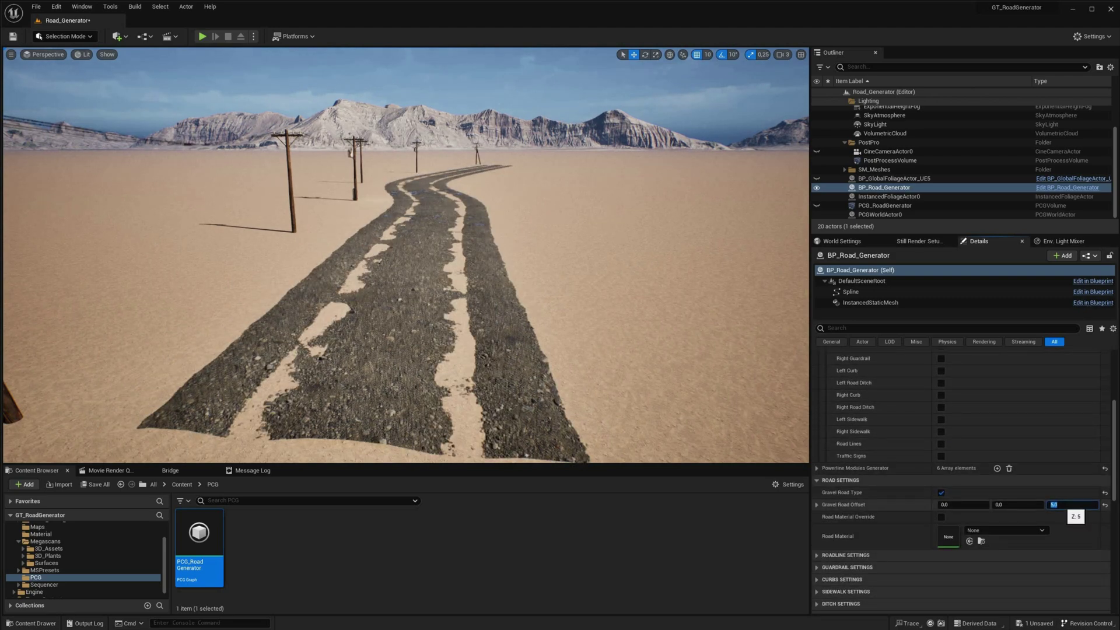
left_click_drag(1053, 506, 1086, 505)
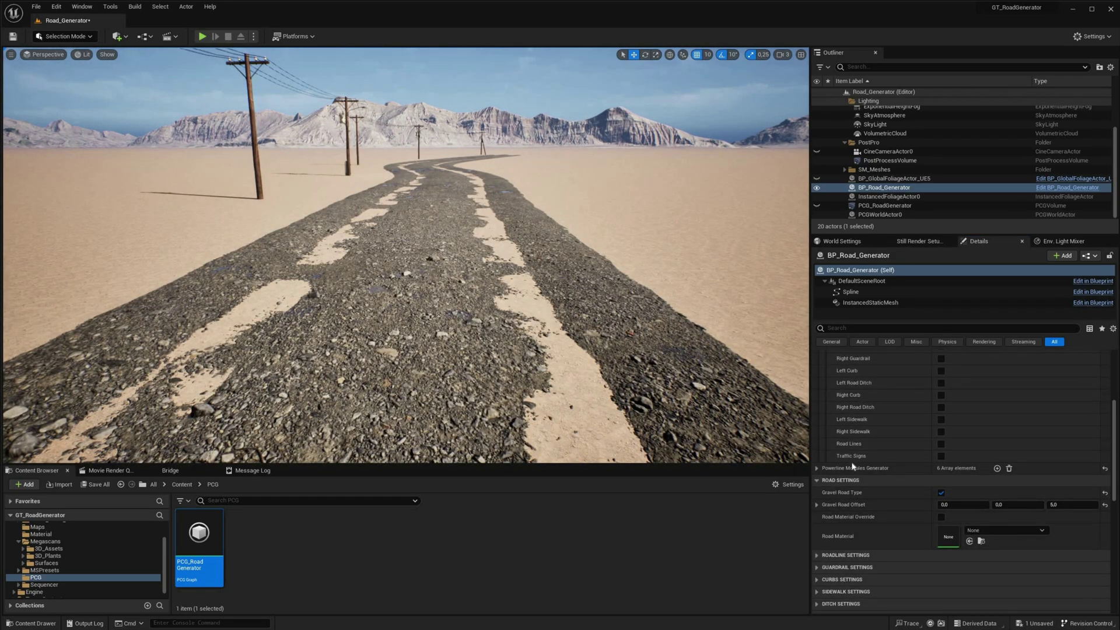
left_click(942, 456)
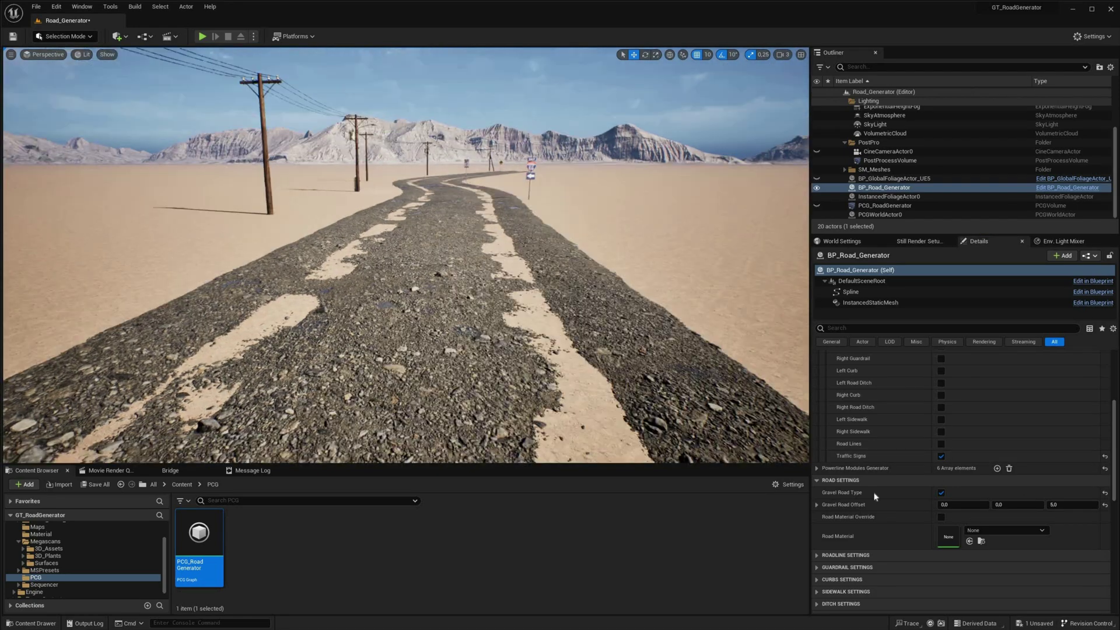
Step: Enable Road Material Override and apply the default landscape material from Ghost_Town_VOL6/Materials
left_click(941, 517)
scroll(915, 526, "down", 1)
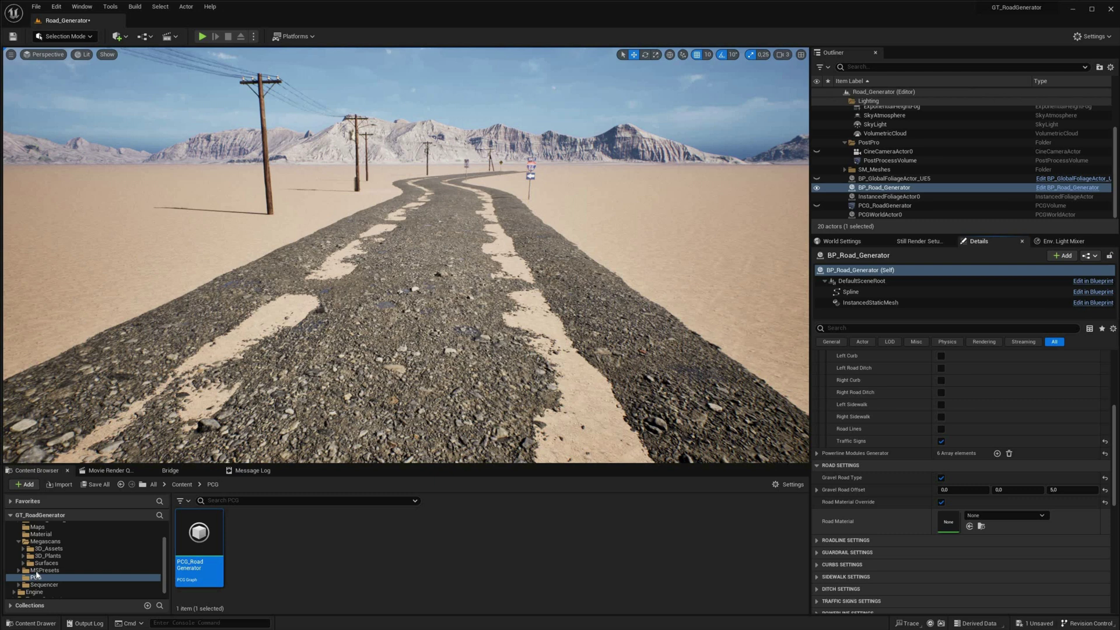
scroll(35, 574, "up", 2)
scroll(53, 573, "down", 1)
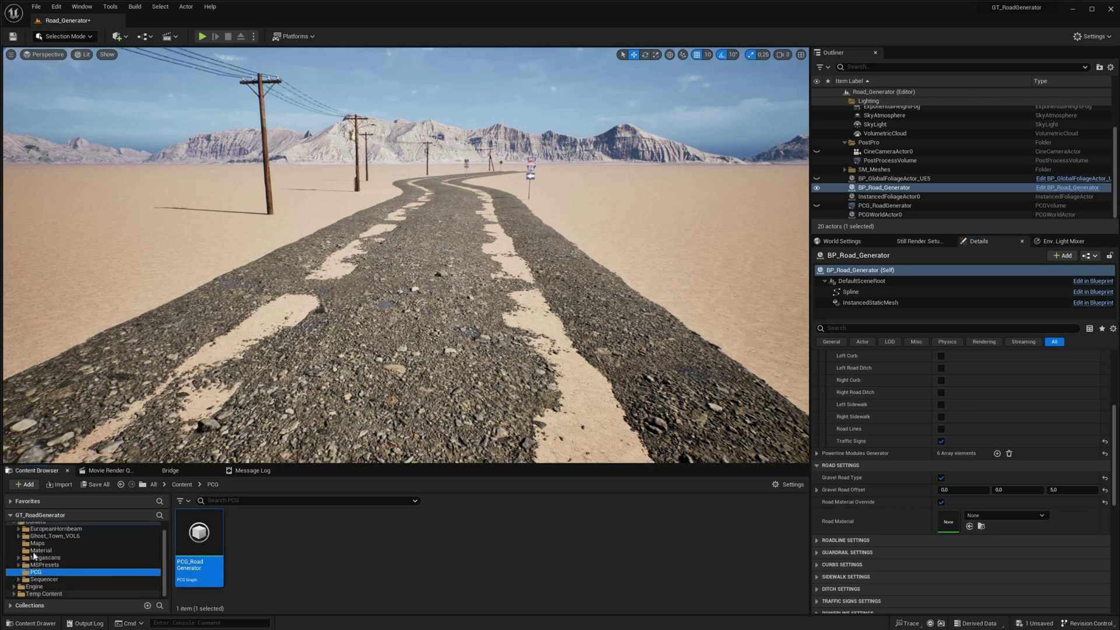
left_click(41, 550)
left_click(44, 547)
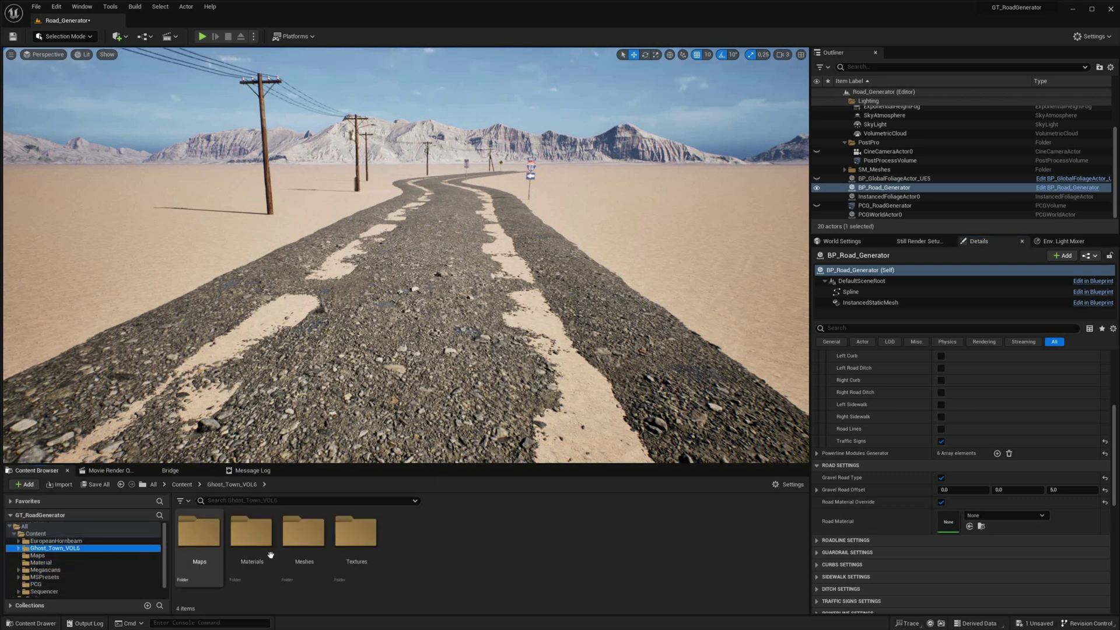
left_click_drag(350, 543, 949, 523)
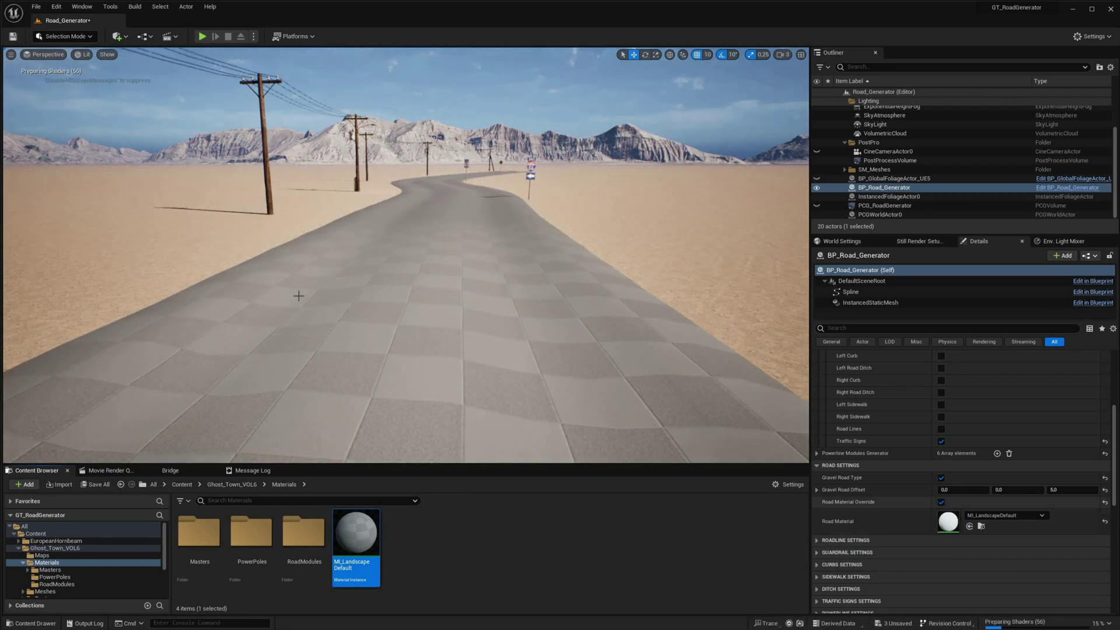
Step: Try RoadModules cracked asphalt and cracked sidewalk materials, finishing with the gravel road material
left_click(300, 532)
double_click(299, 531)
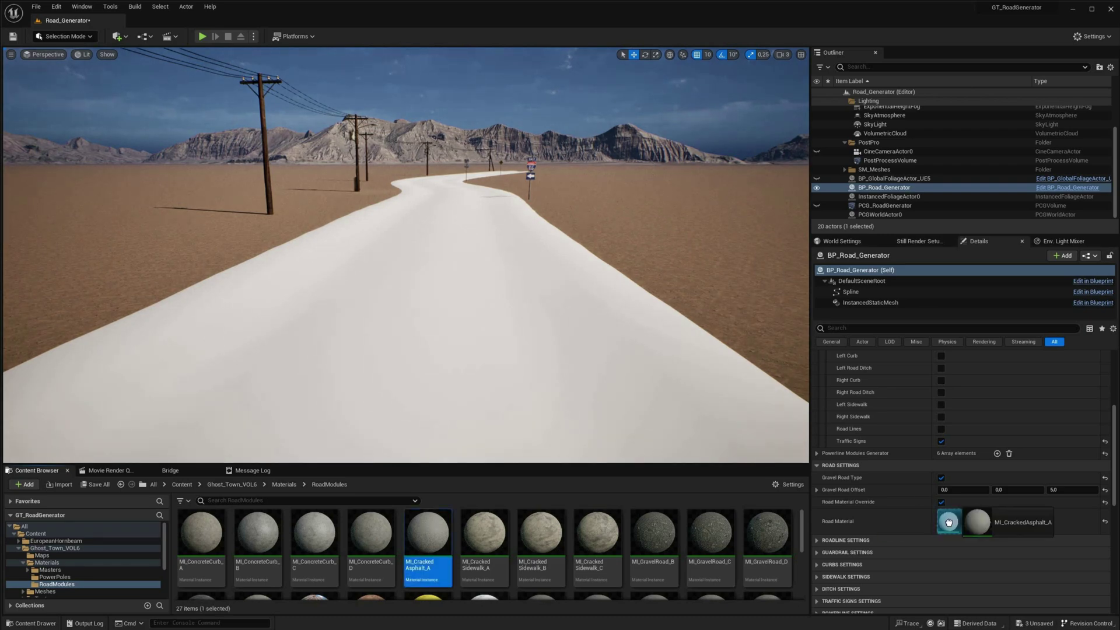
left_click_drag(949, 522, 948, 523)
left_click_drag(598, 534, 950, 523)
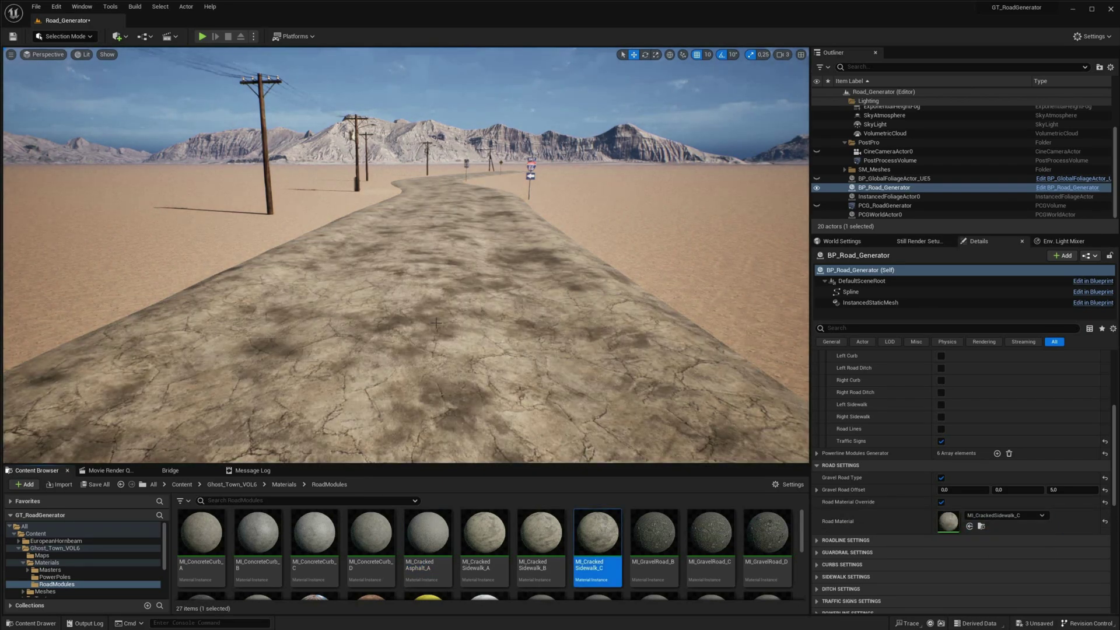
left_click_drag(654, 534, 948, 522)
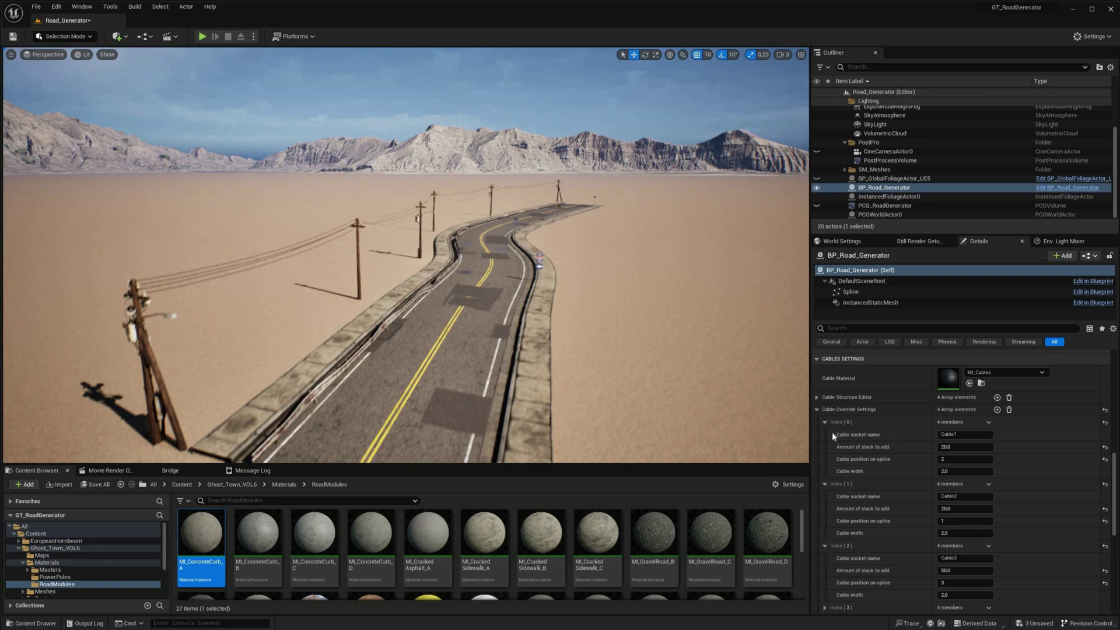
Step: Collapse the cable settings and select the road generator in the scene
left_click(817, 406)
left_click(818, 387)
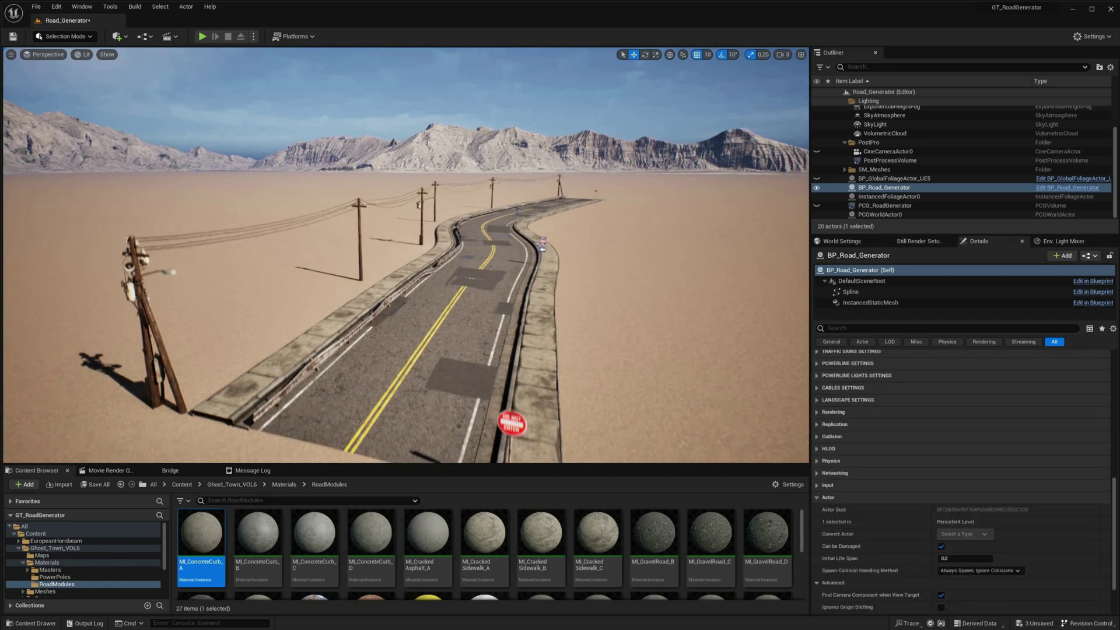
left_click(323, 357)
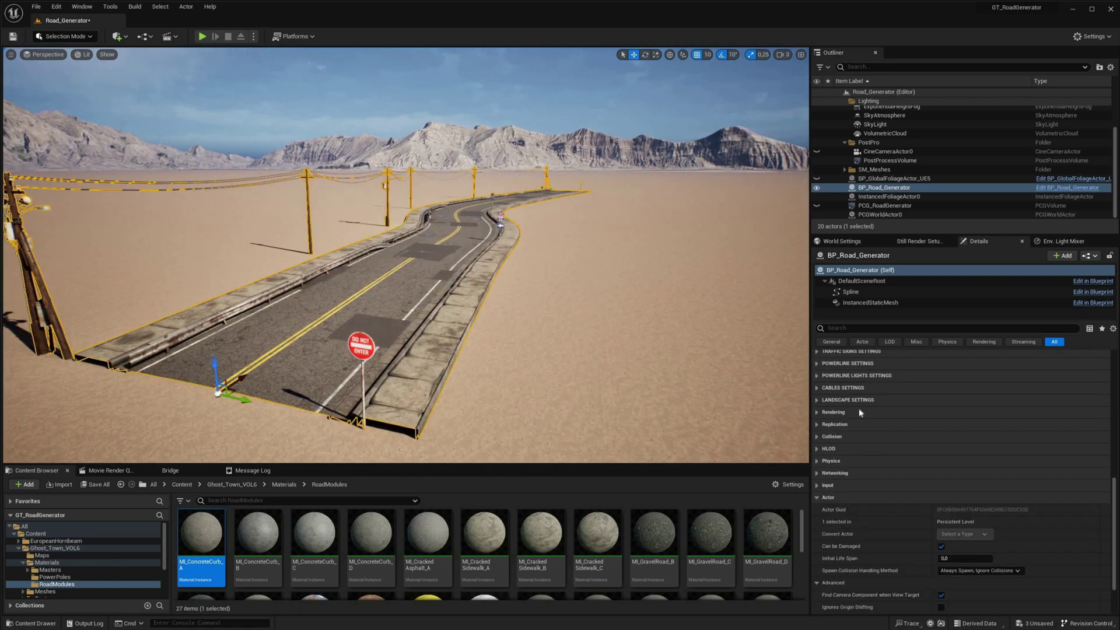
scroll(840, 421, "up", 1)
Step: Enable Deform Landscape and eyedrop the landscape for Pick Landscape
left_click(835, 429)
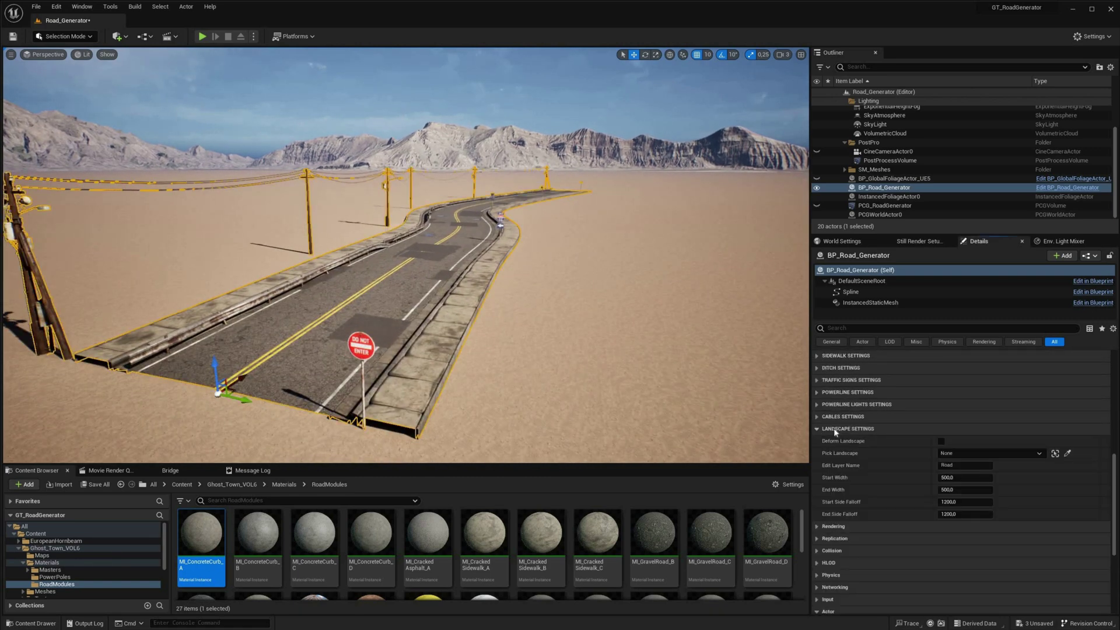
left_click(941, 441)
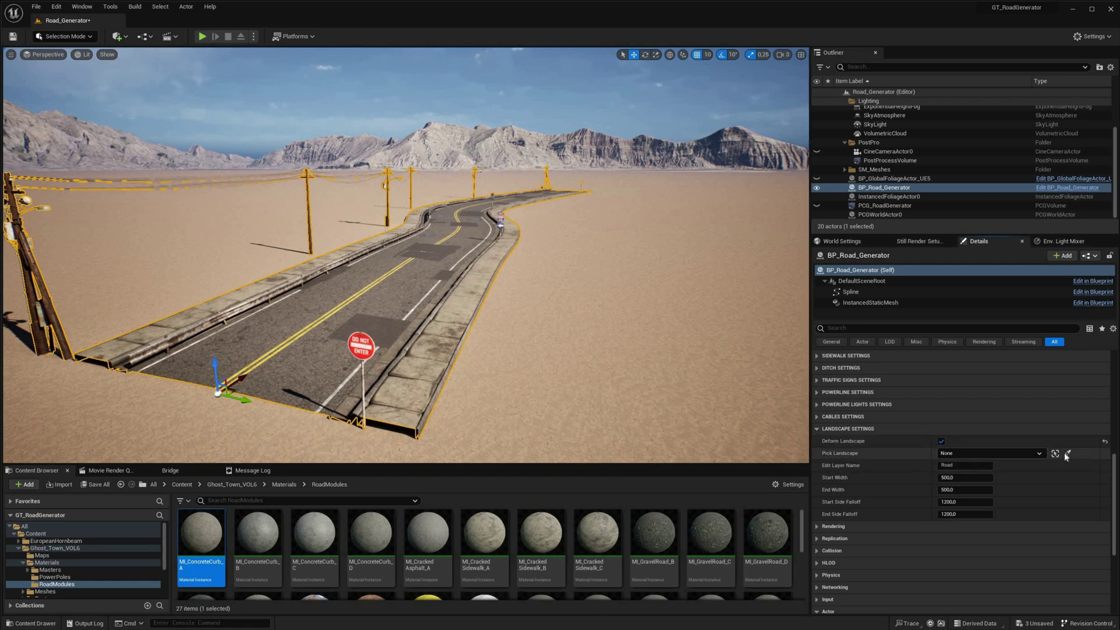
left_click(612, 319)
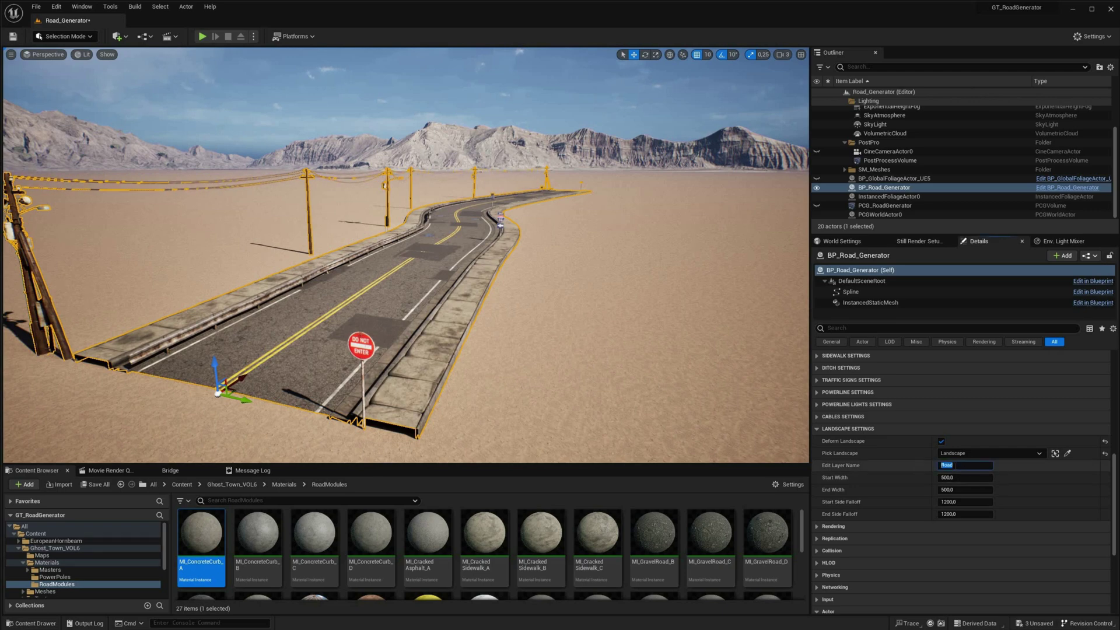
Step: Switch to Landscape Mode and create a new landscape edit layer
left_click(66, 36)
left_click(61, 70)
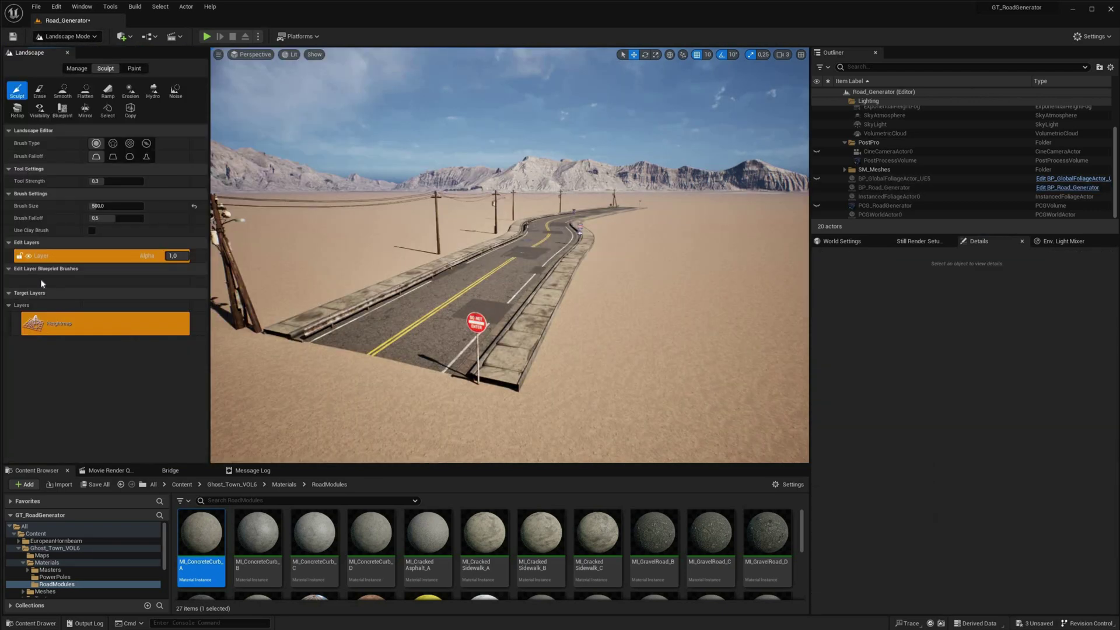
right_click(40, 257)
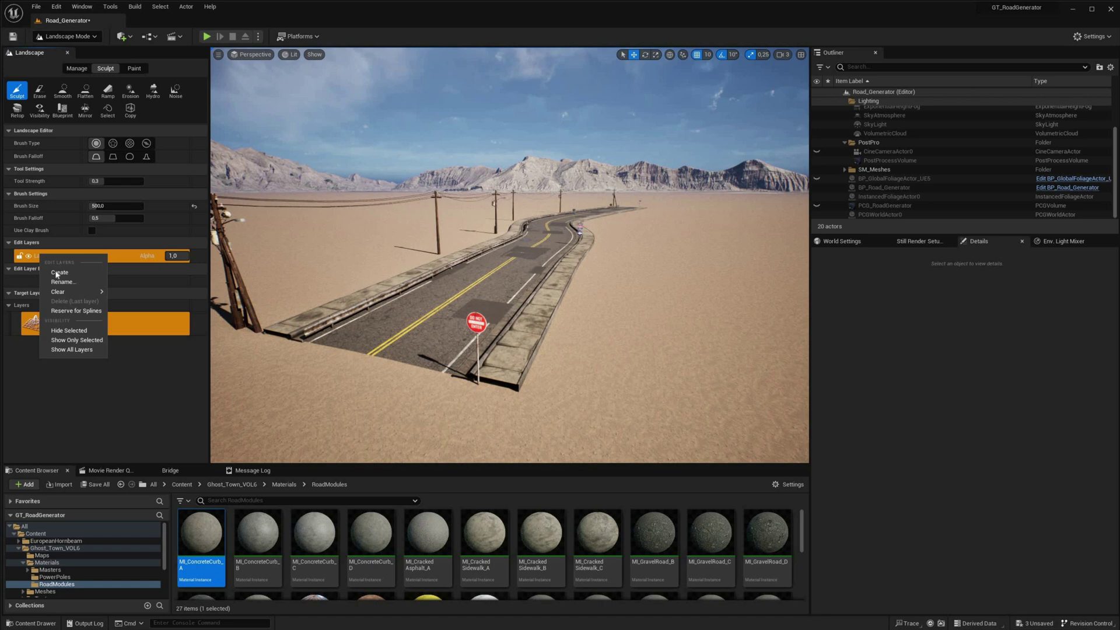
left_click(57, 272)
Step: Rename the new layer to Road and return to Selection Mode
right_click(43, 255)
left_click(63, 282)
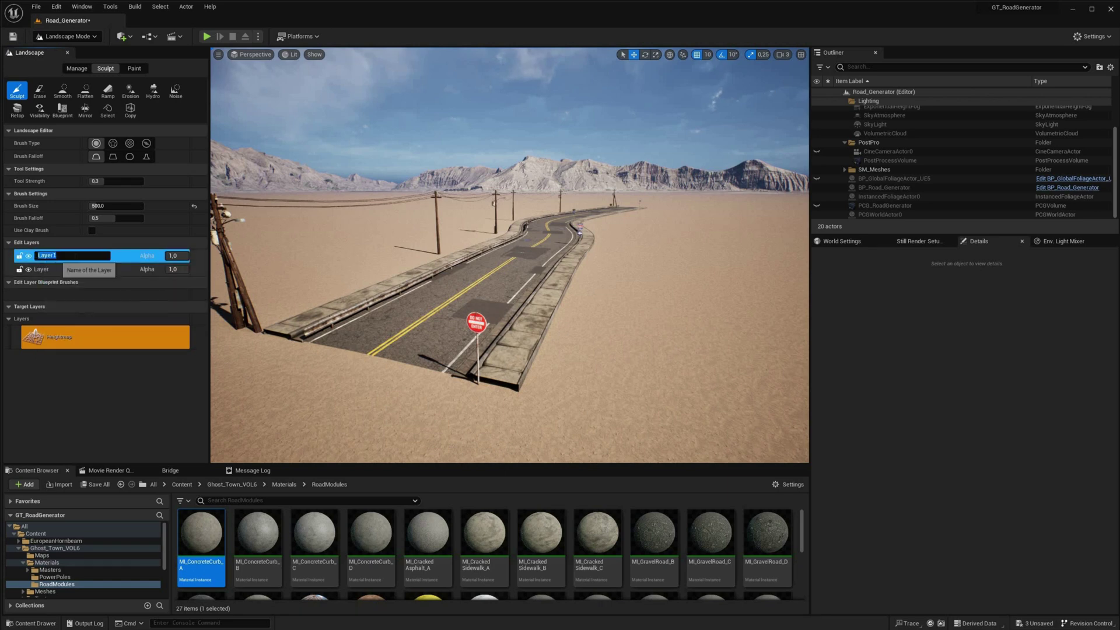
left_click(66, 35)
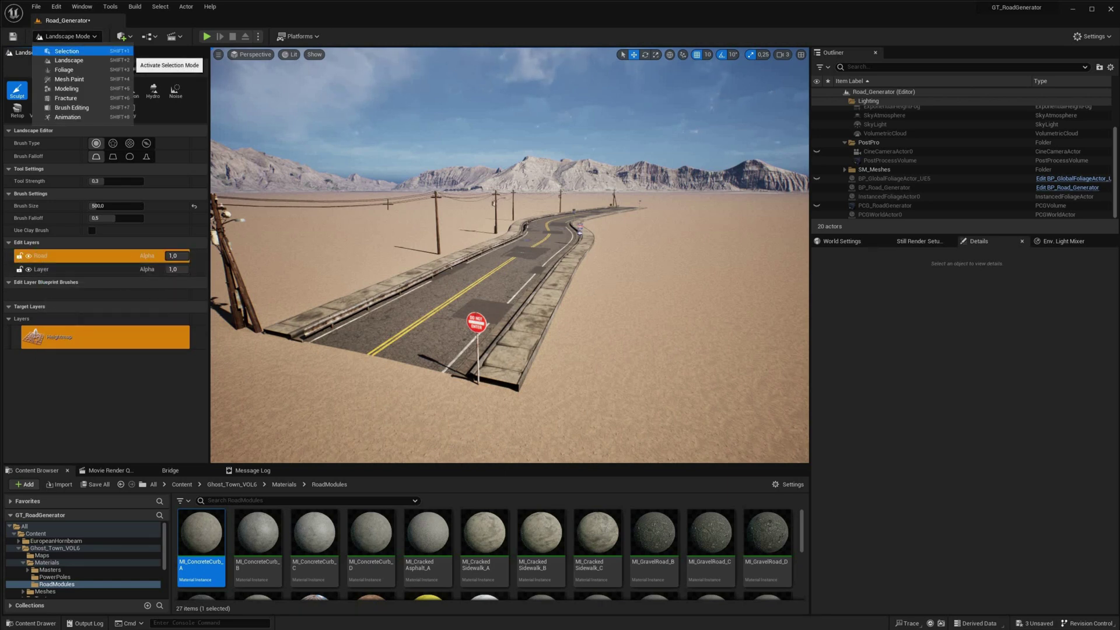
left_click(446, 251)
right_click_drag(412, 274, 496, 221)
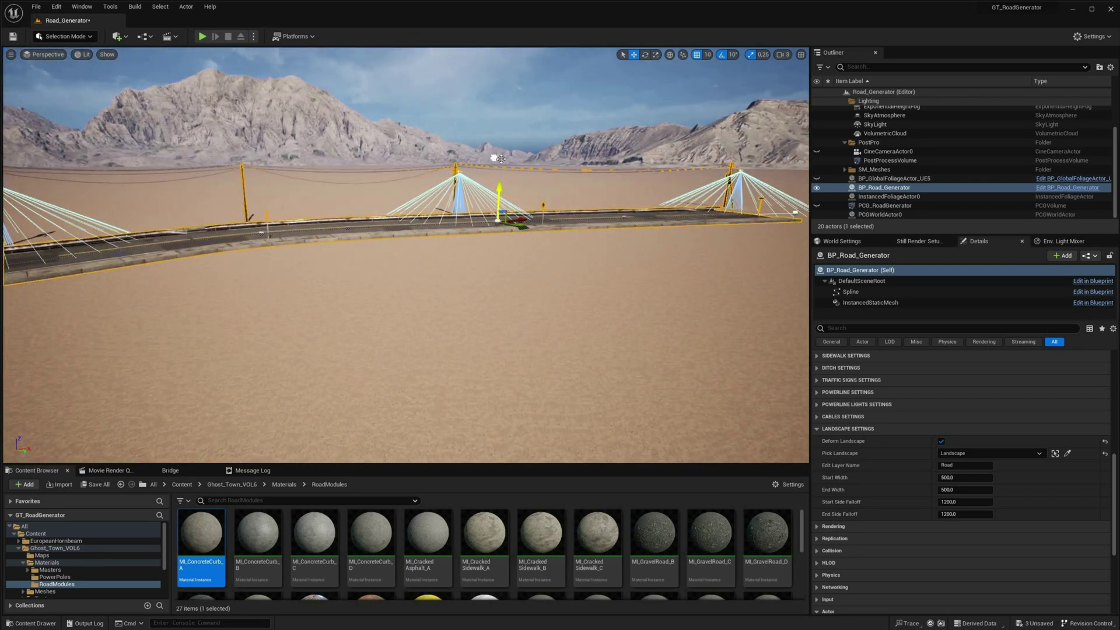
right_click_drag(496, 158, 609, 235)
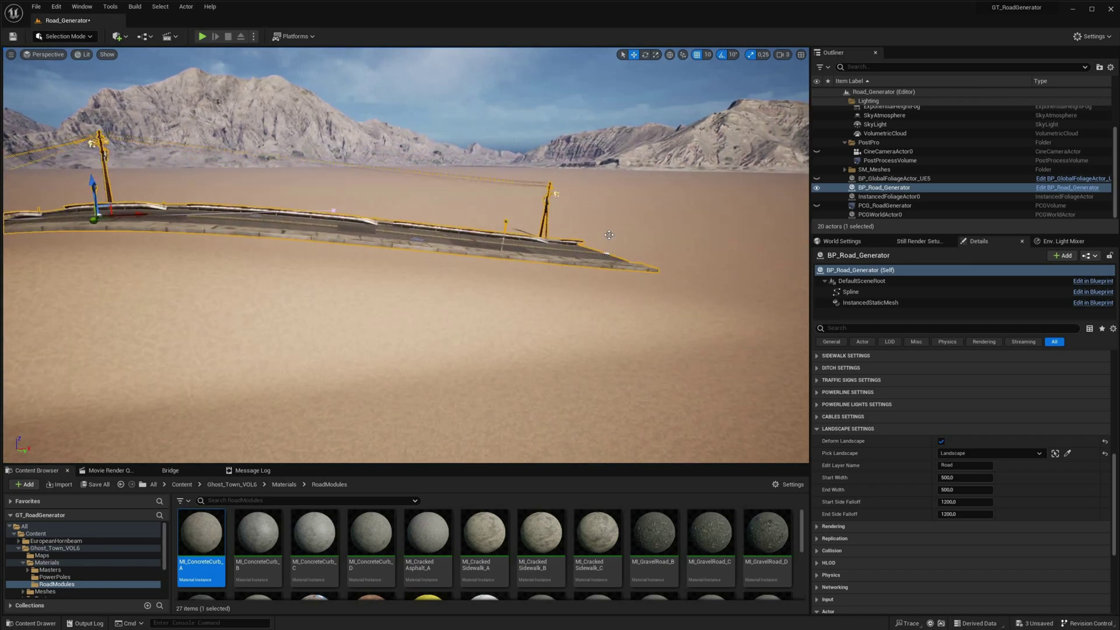
right_click_drag(613, 187, 490, 254)
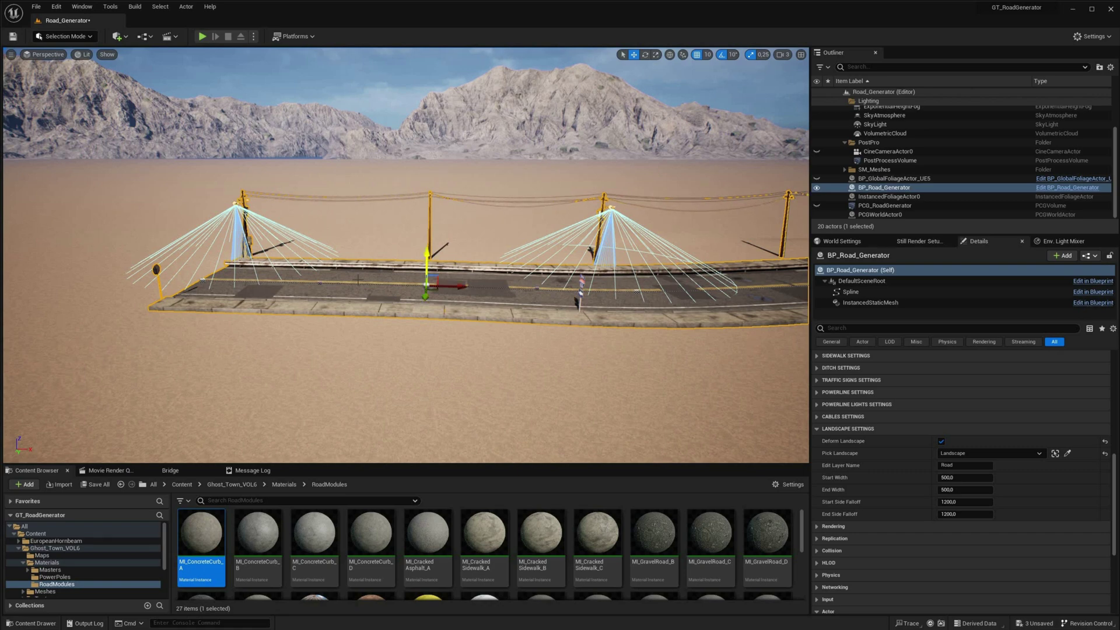
right_click_drag(357, 280, 372, 234)
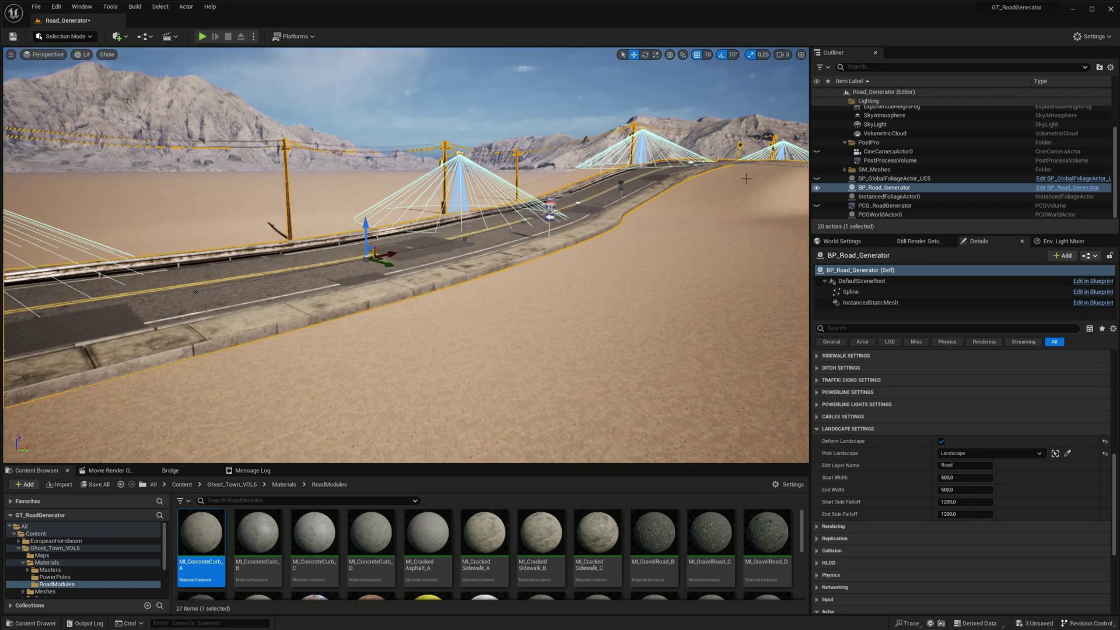
right_click_drag(746, 178, 595, 231)
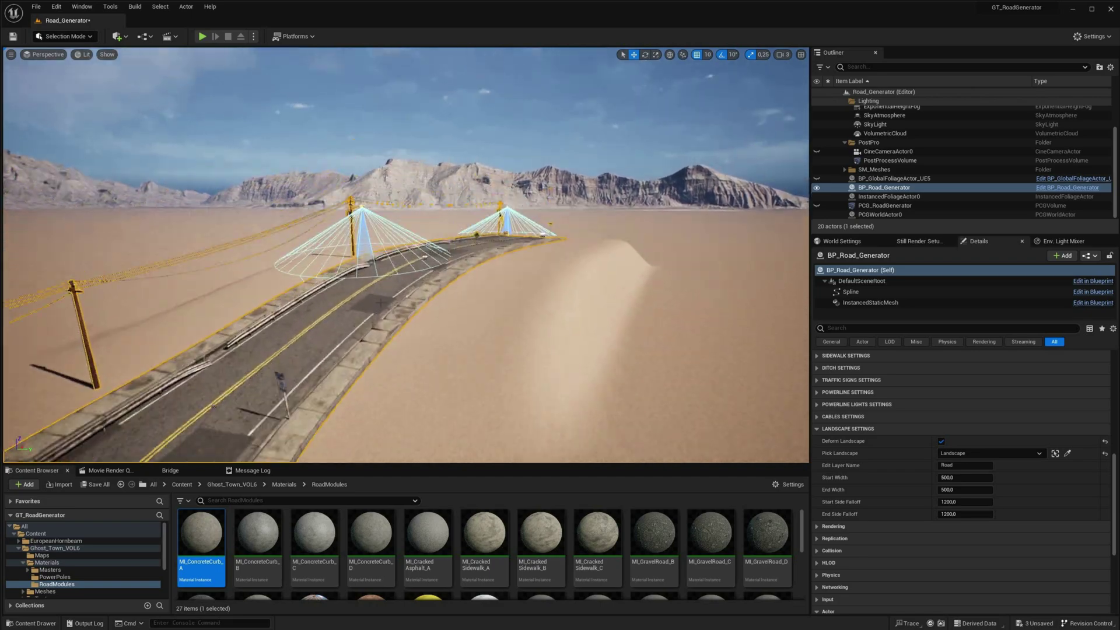
right_click_drag(383, 295, 396, 272)
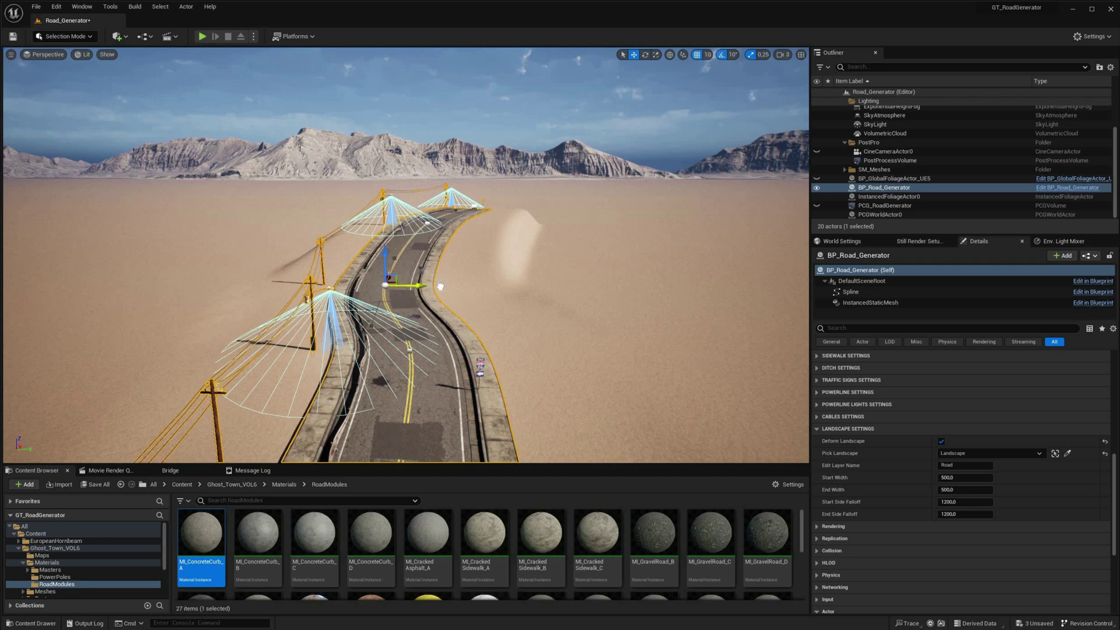
right_click_drag(440, 289, 435, 289)
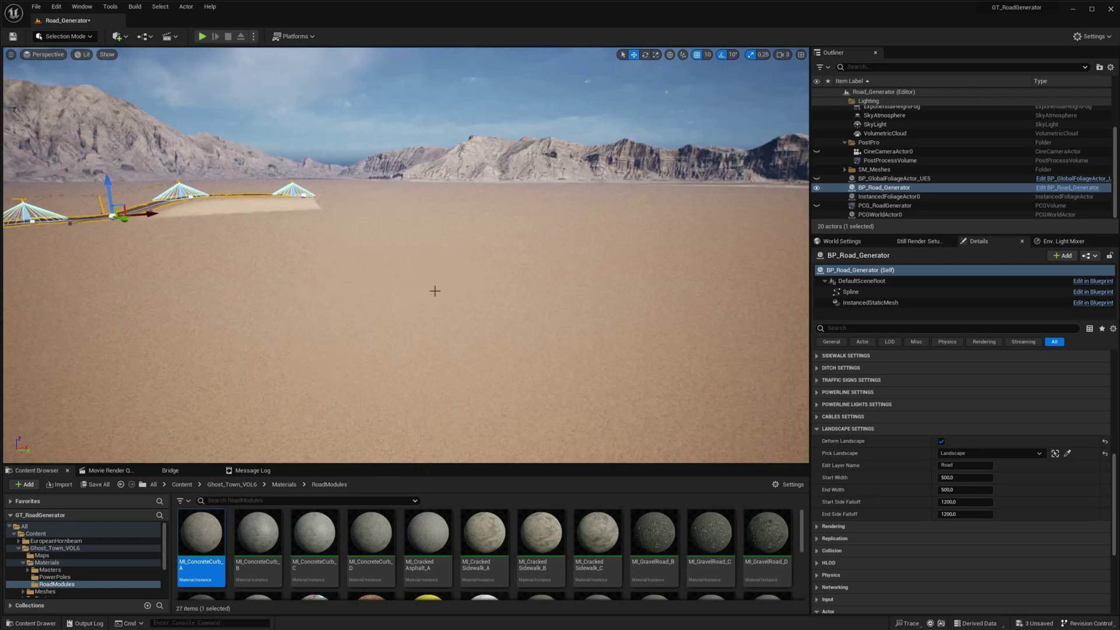
scroll(453, 283, "down", 5)
Step: Select the road's far end spline point and drag it lower
right_click_drag(300, 277, 242, 283)
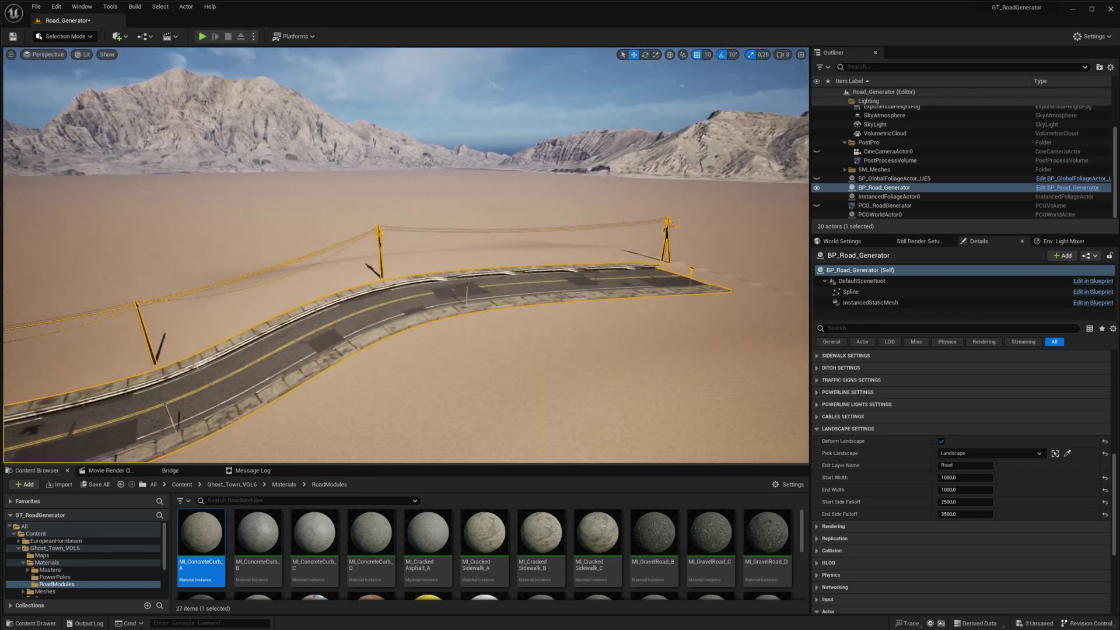
scroll(499, 244, "down", 8)
scroll(604, 231, "up", 4)
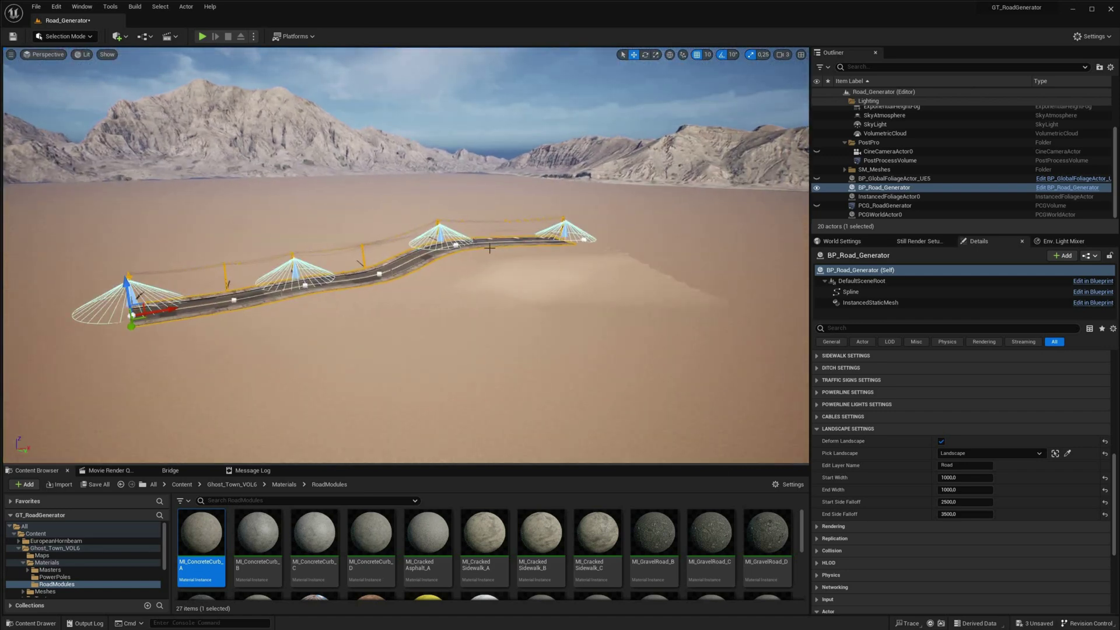
scroll(605, 232, "up", 1)
left_click(604, 232)
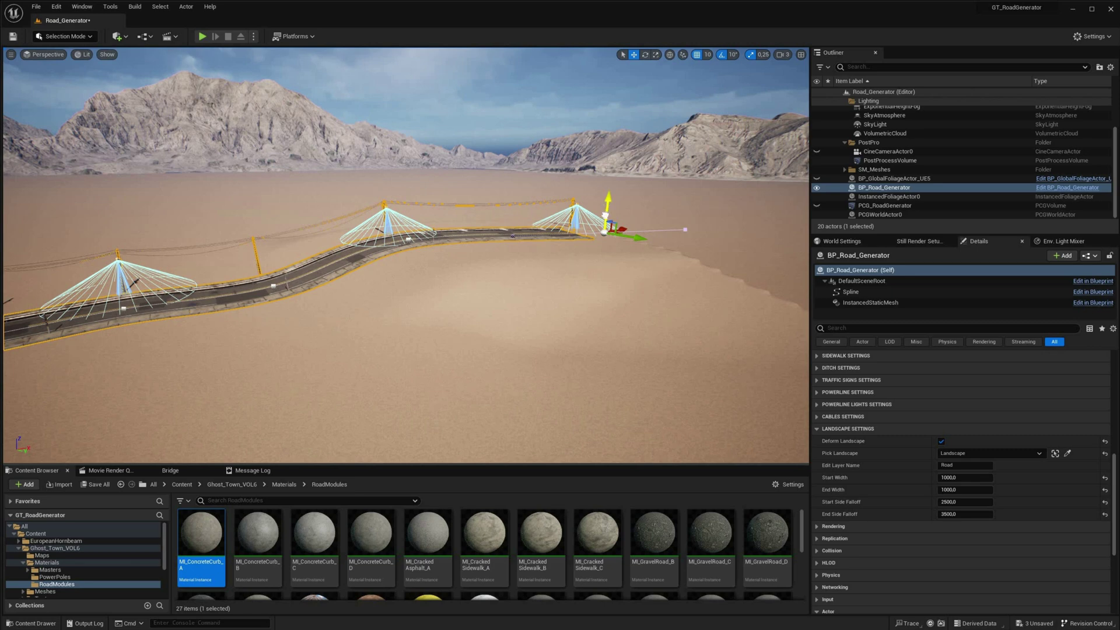
left_click_drag(605, 219, 604, 221)
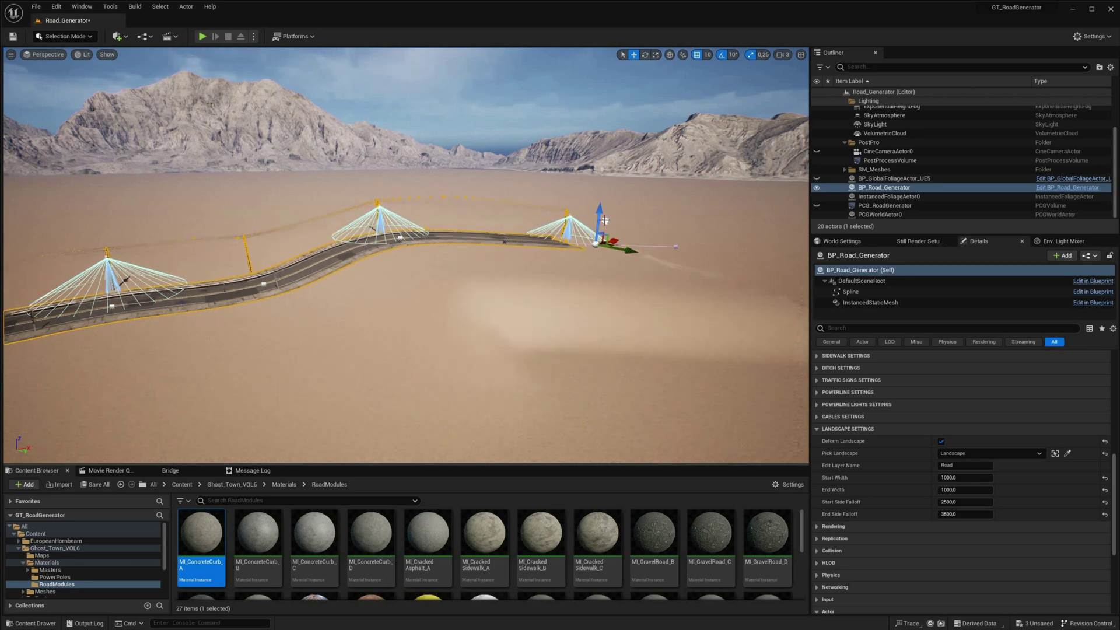
Step: Inspect the lowered road from a lower, closer angle
right_click_drag(604, 229, 468, 282)
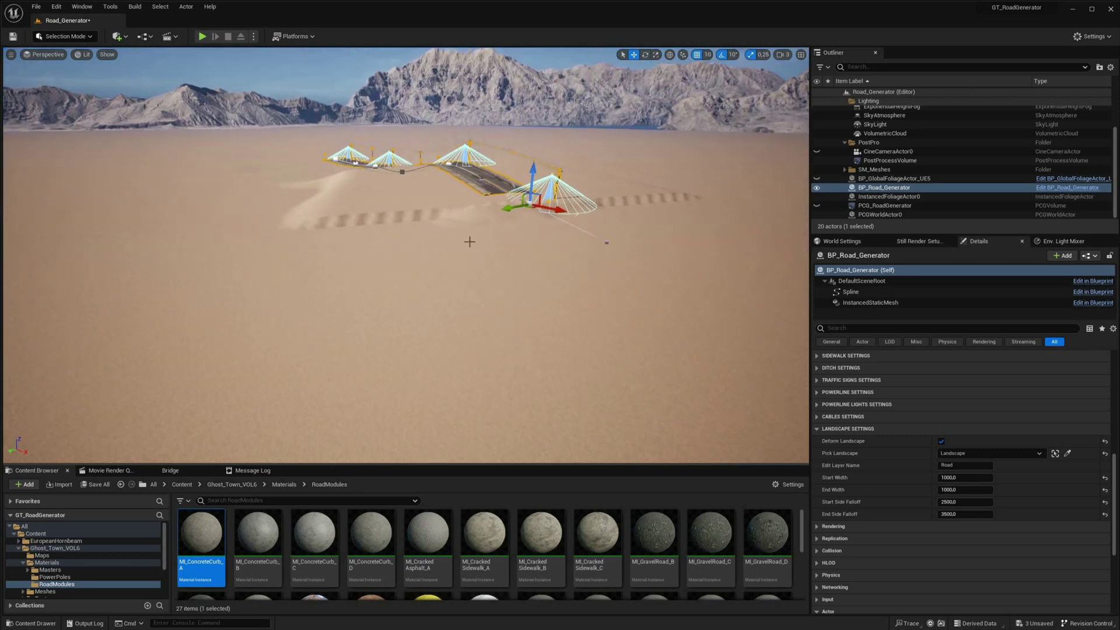
right_click_drag(467, 282, 147, 101)
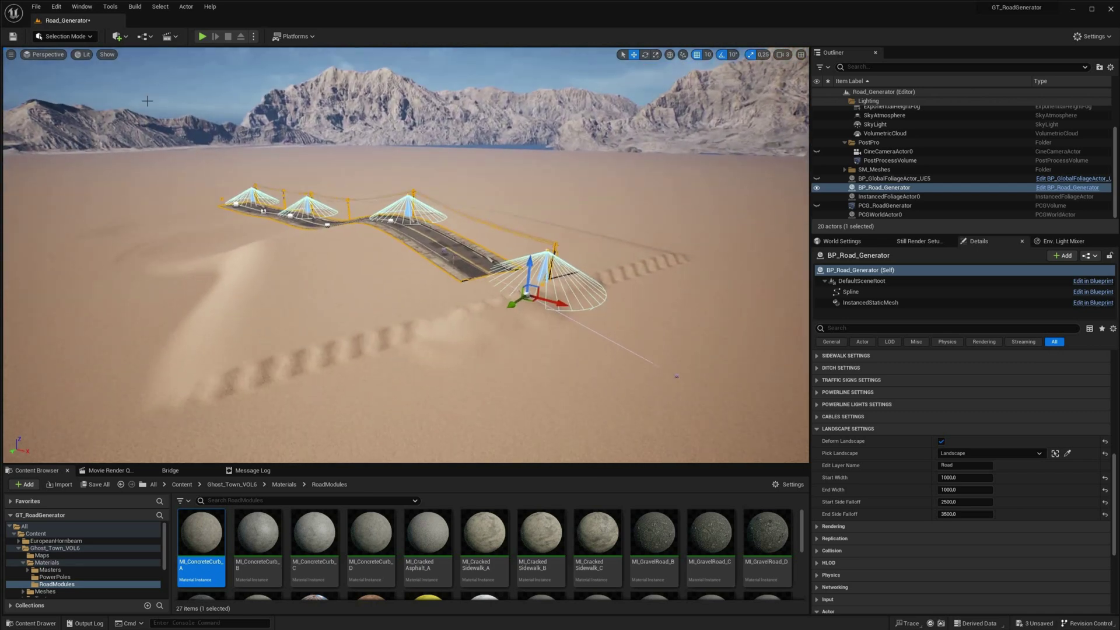
left_click(65, 36)
Step: Briefly enter Landscape Mode, then return to Selection Mode
left_click(64, 123)
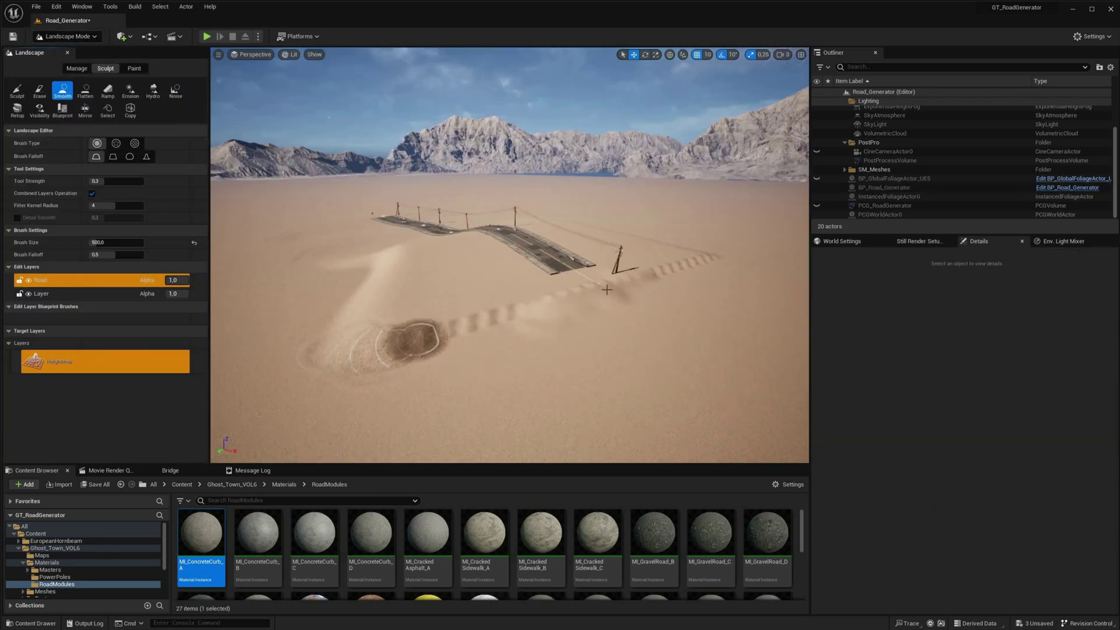
left_click(66, 54)
left_click(512, 297)
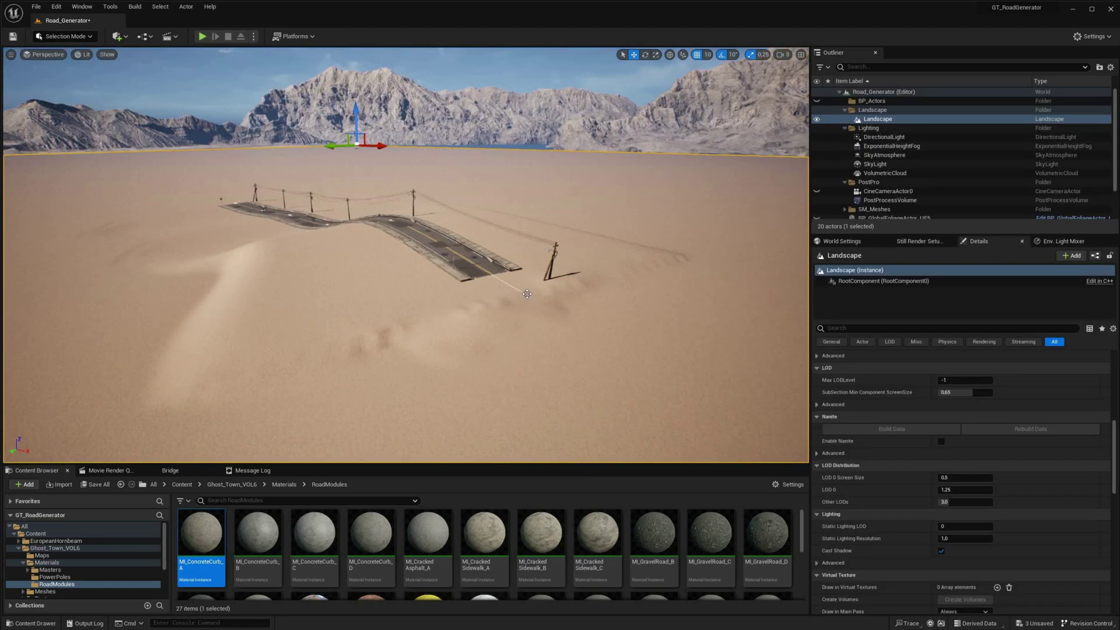
Step: Reselect BP_Road_Generator and fly low along the road across the scene
left_click(526, 296)
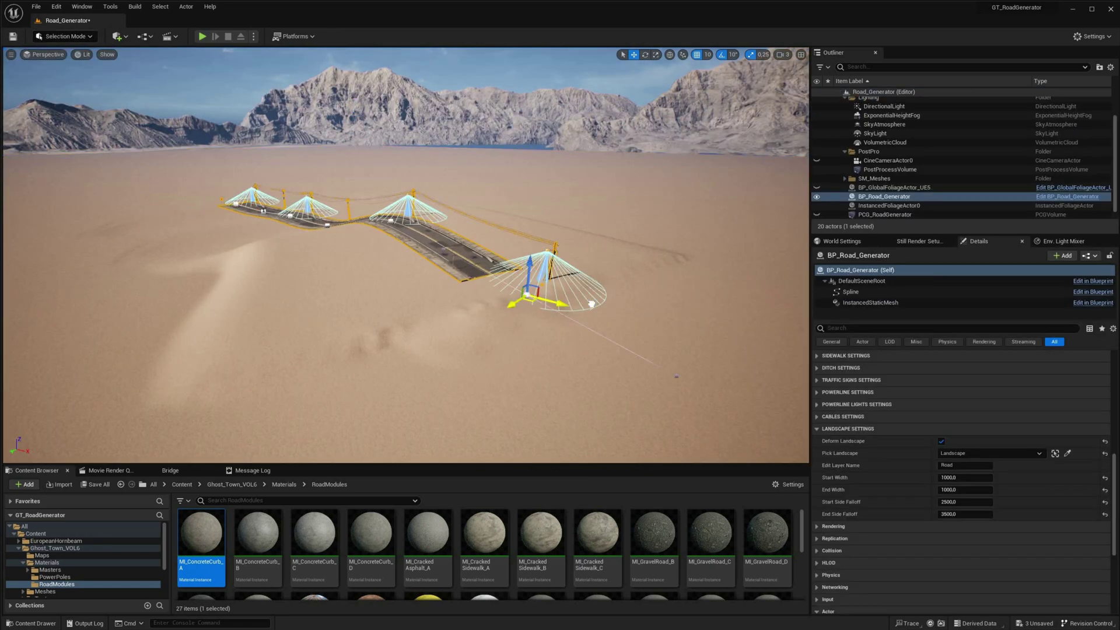
mouse_move(655, 314)
right_mouse_down()
mouse_move(553, 266)
mouse_move(490, 254)
right_mouse_up()
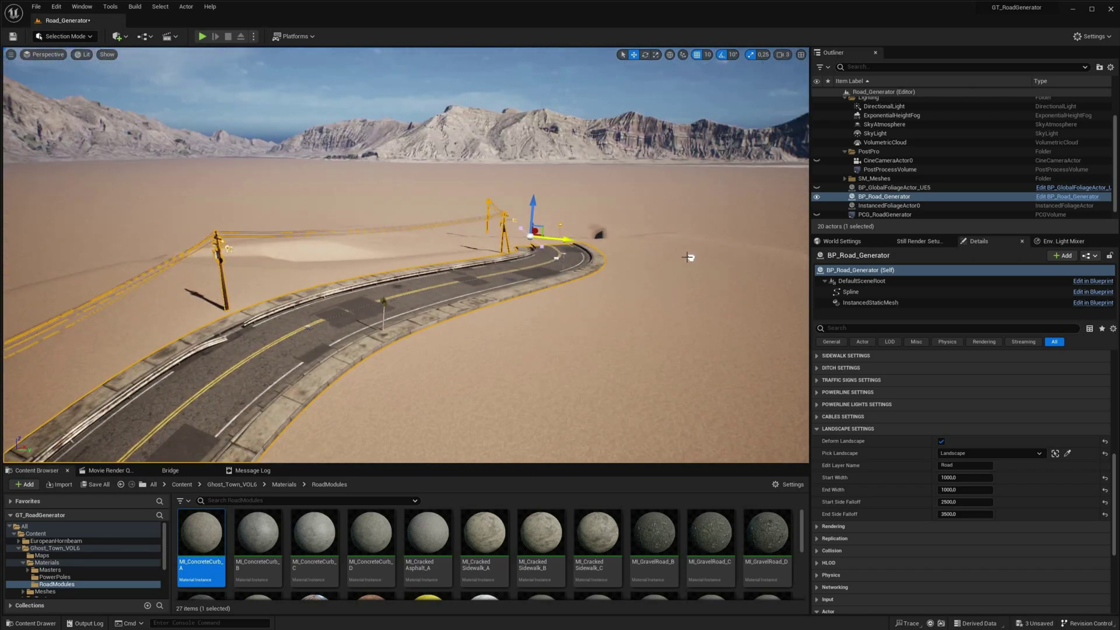
mouse_move(689, 257)
right_mouse_down()
mouse_move(424, 308)
mouse_move(639, 169)
right_mouse_up()
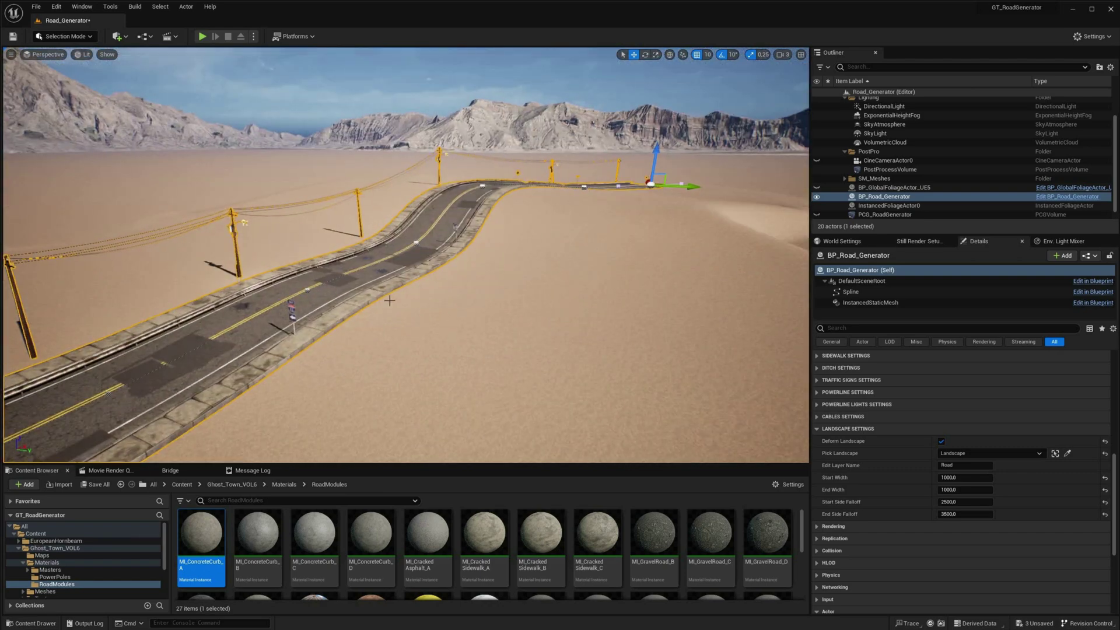
Step: Turn off Deform Landscape and fly along the road to the power poles
left_click(942, 441)
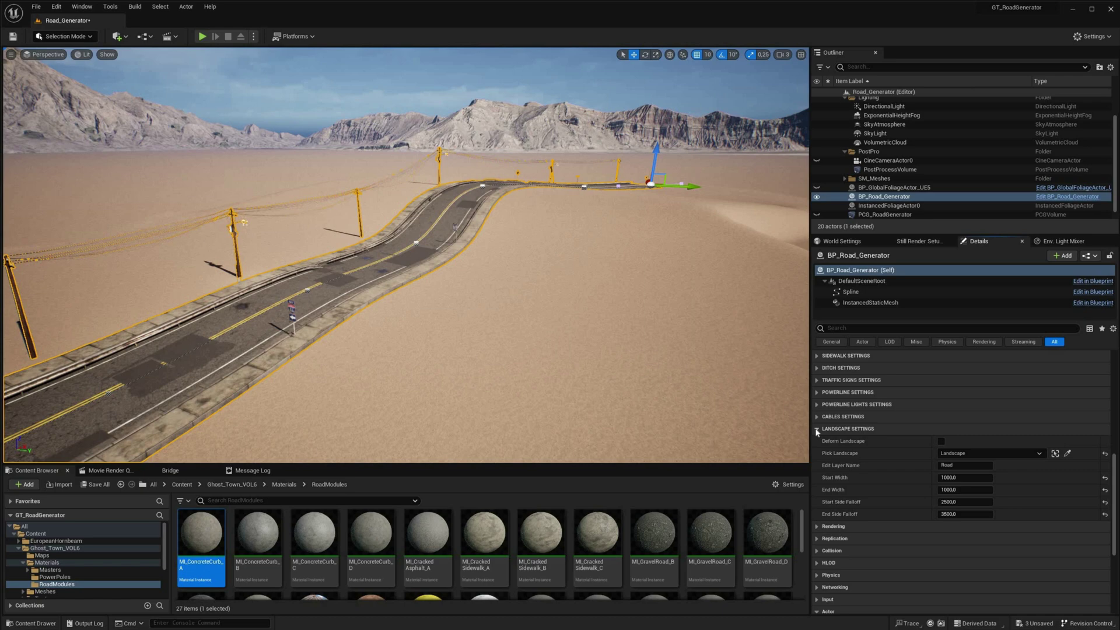
left_click(848, 430)
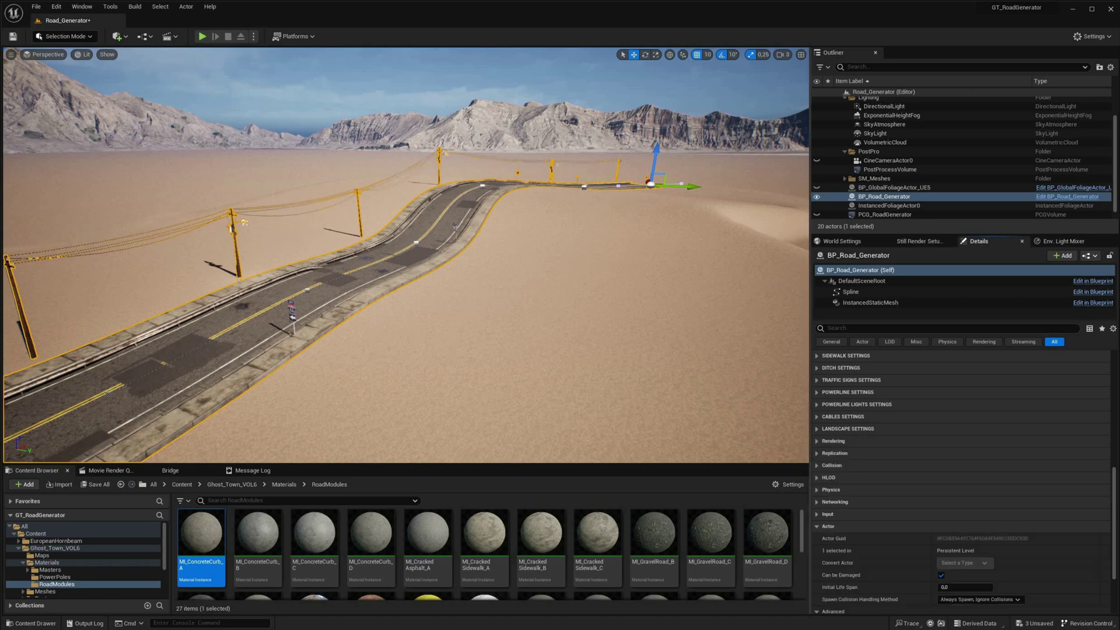
mouse_move(582, 258)
right_mouse_down()
mouse_move(408, 265)
mouse_move(68, 165)
right_mouse_up()
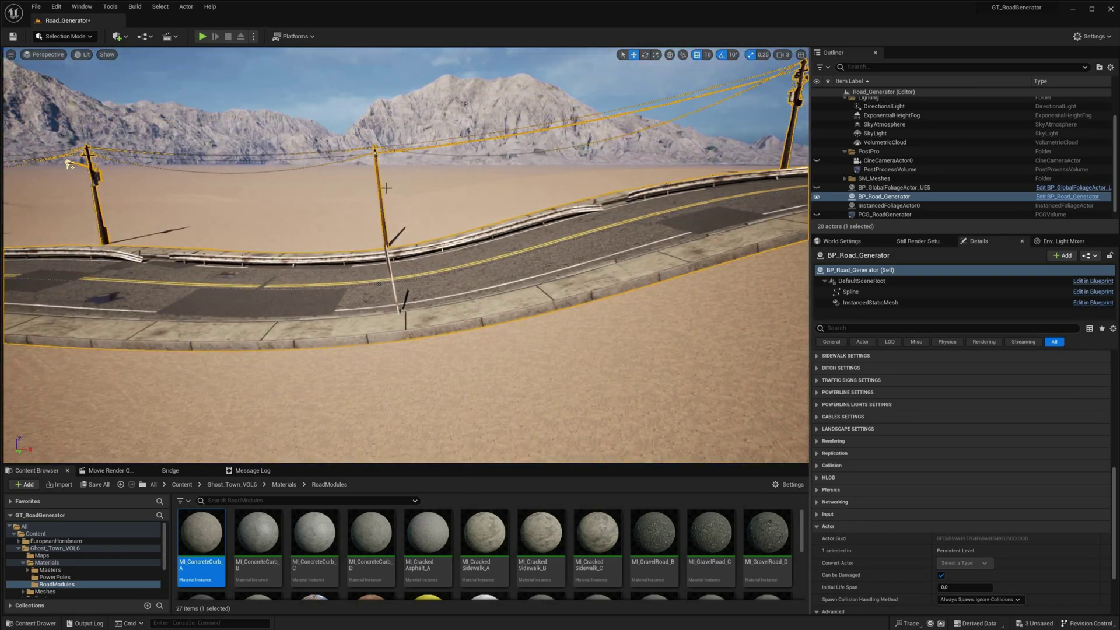
right_click_drag(69, 165, 69, 164)
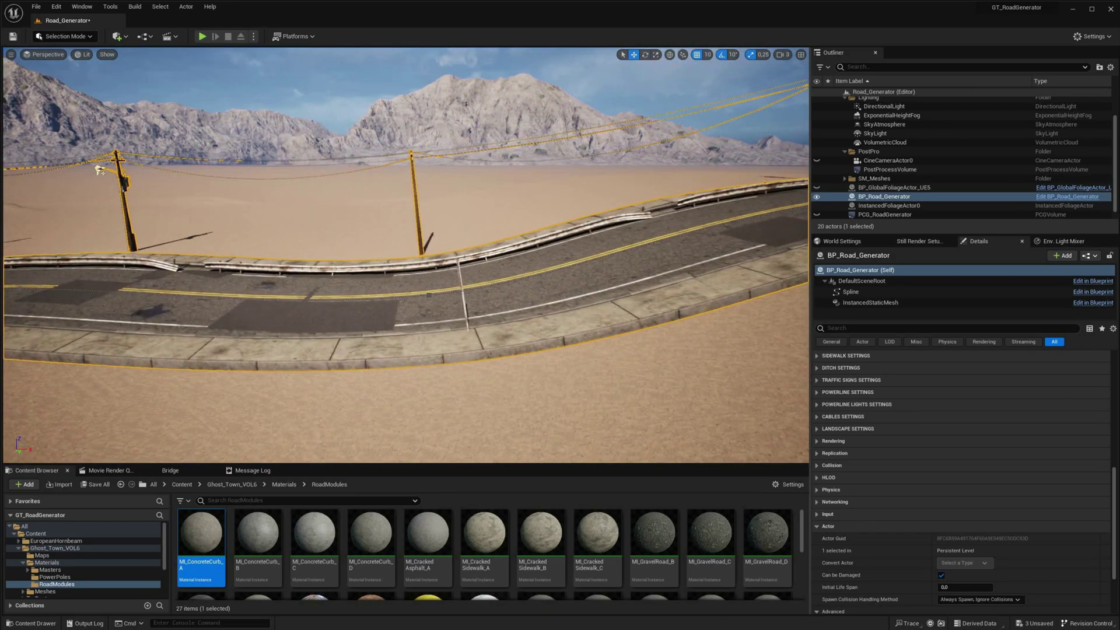
Step: Enable Fix Pole Rotation Uphill in Powerline Settings
left_click(819, 392)
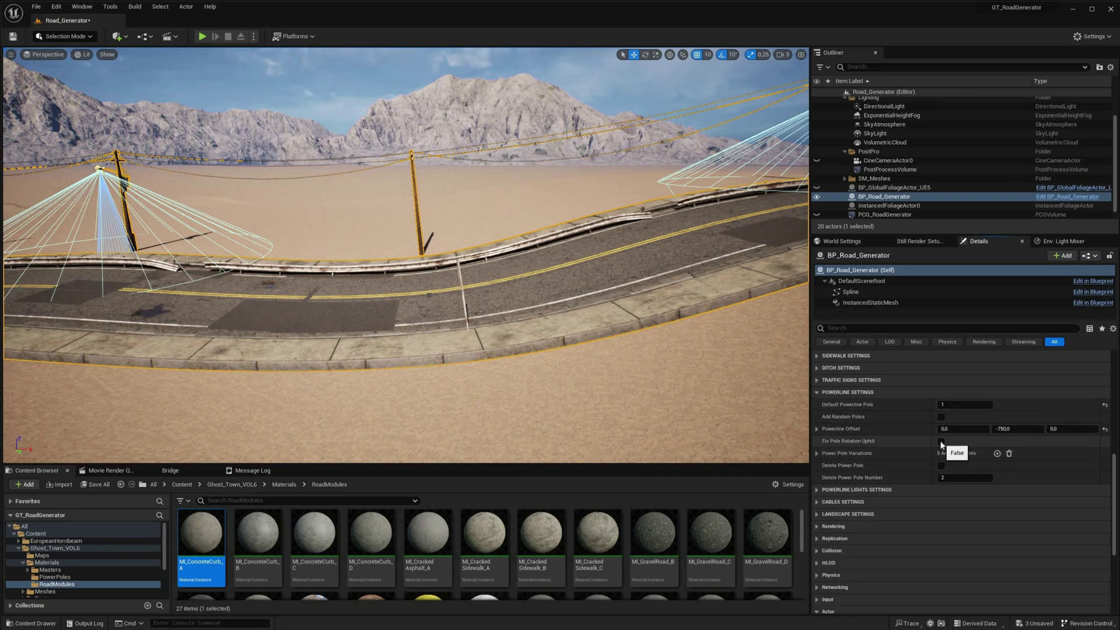
left_click(941, 442)
left_click(822, 392)
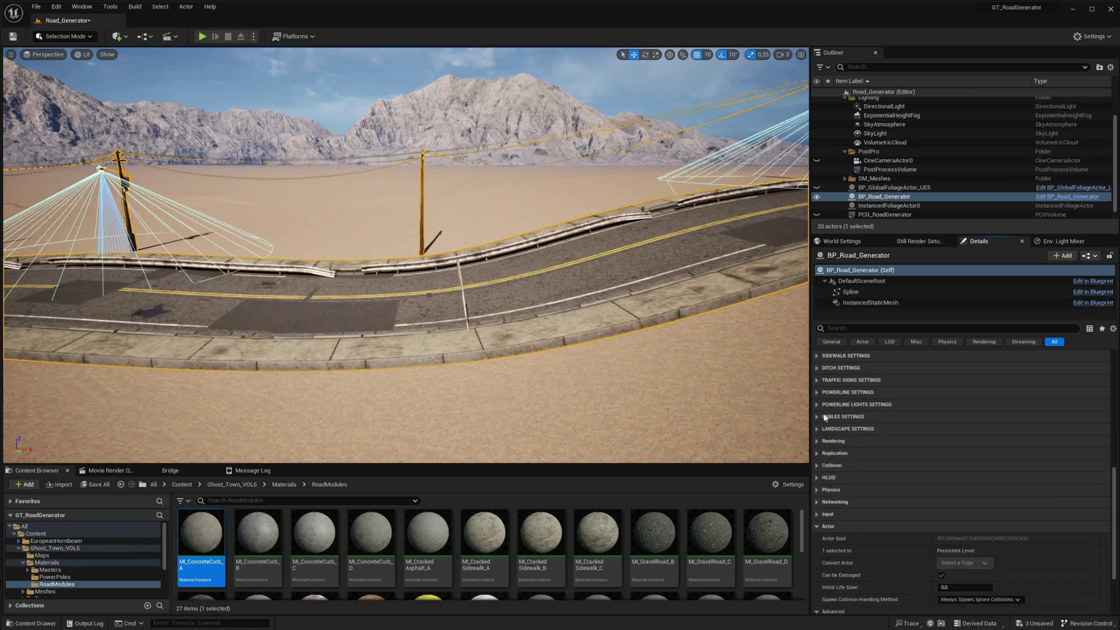
Step: Enable Fix Signs Rotation Uphill in Traffic Signs Settings, toggling it off and back on
left_click(822, 379)
left_click(942, 431)
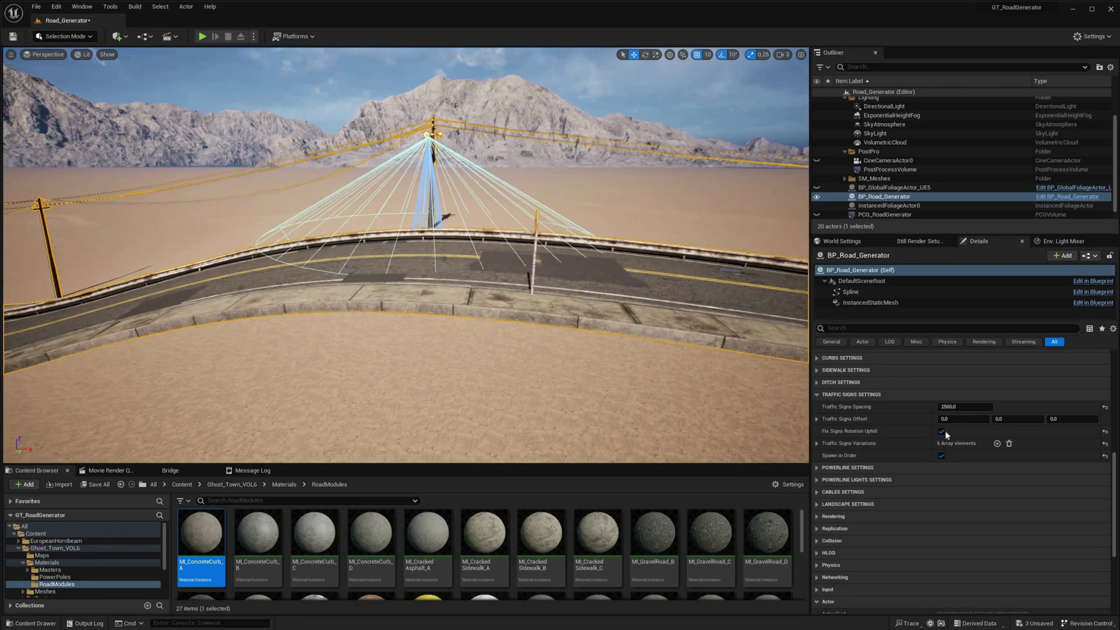
left_click(941, 431)
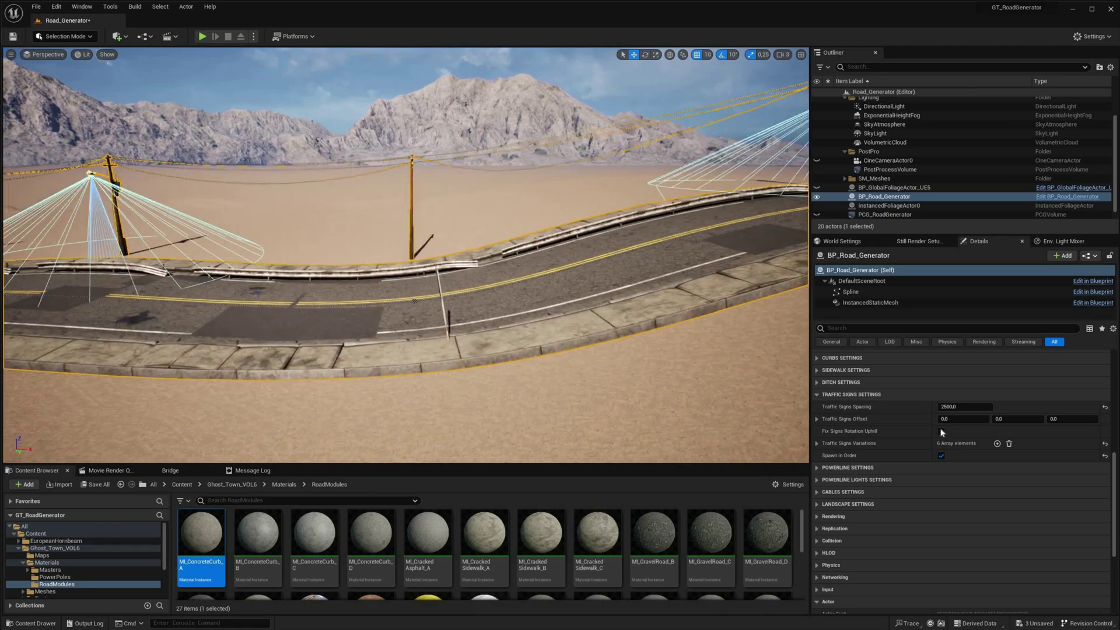
left_click(941, 431)
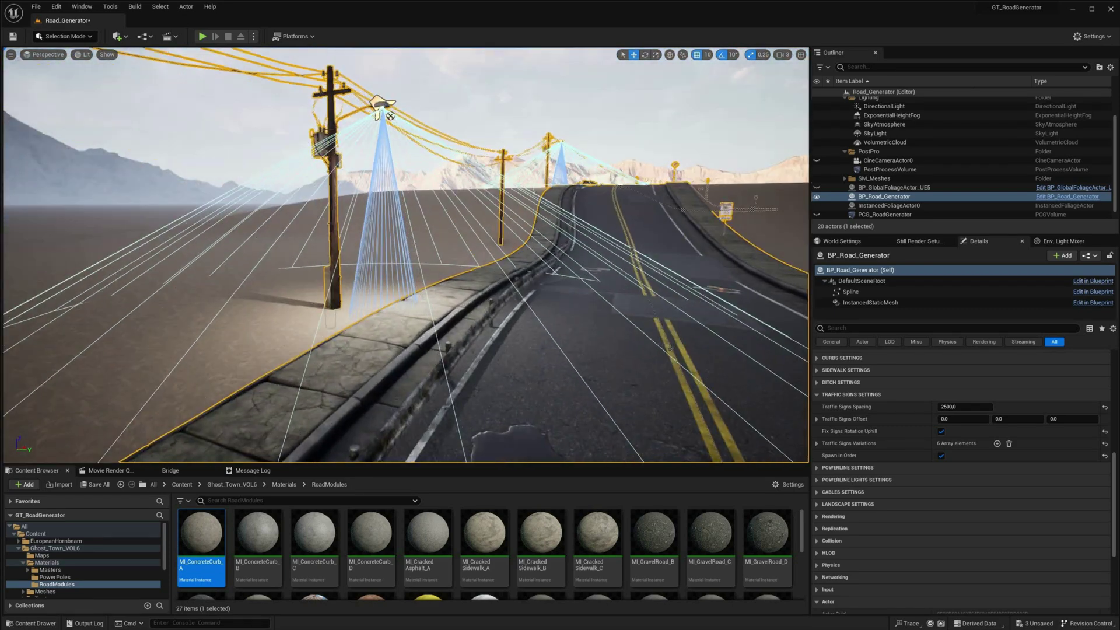
Step: Set power line light intensity 20, temperature 3500 and outer cone angle 90
left_click(816, 397)
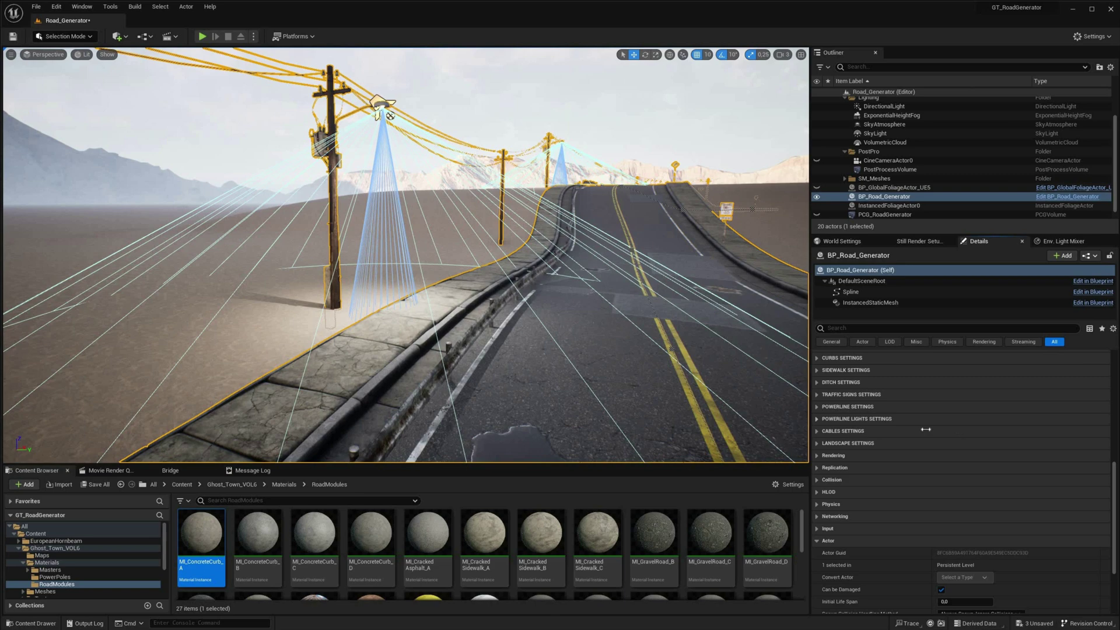
left_click(816, 419)
left_click(954, 430)
type("20")
left_click(942, 455)
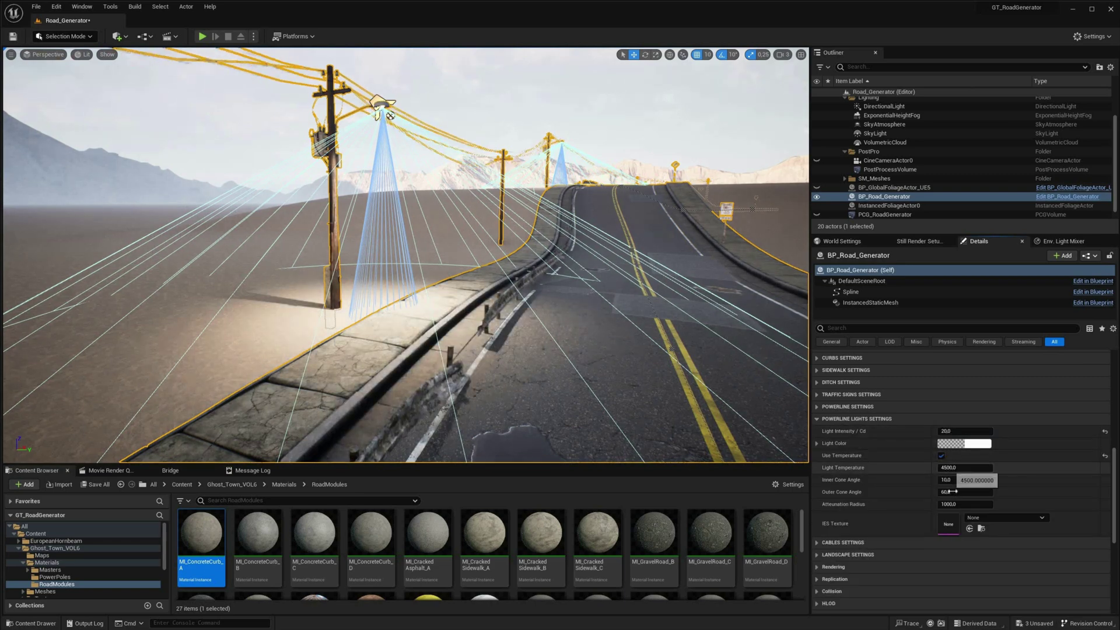
type("4500")
left_click(954, 493)
type("90")
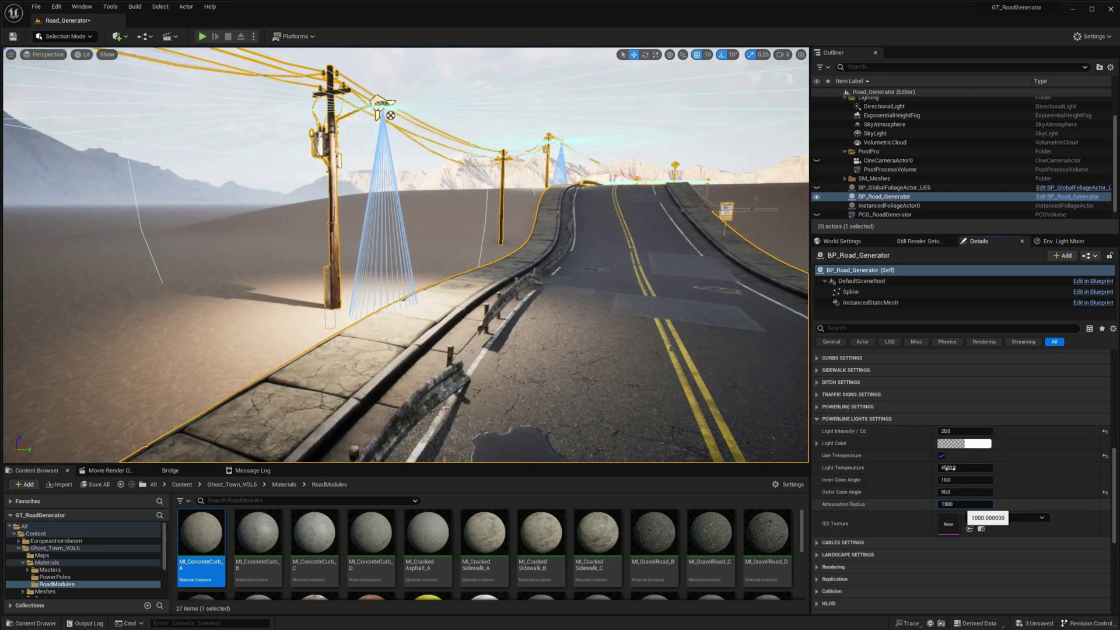
left_click(950, 469)
key("Return")
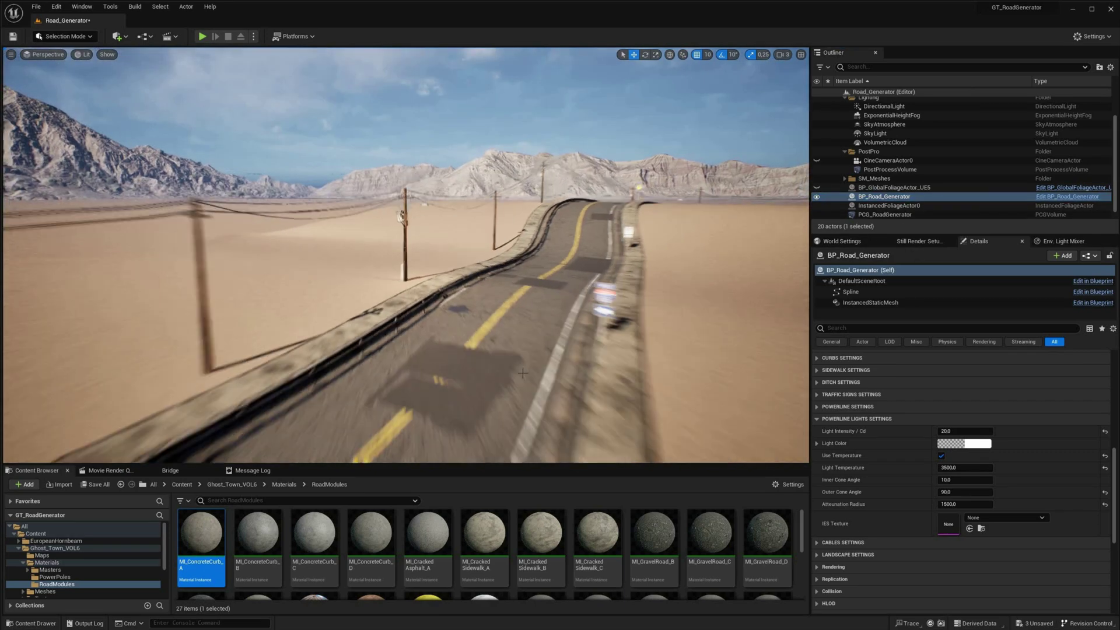
Step: Run Generate on PCG_RoadGenerator to scatter trees, grass and leaves around the road
right_click_drag(351, 293, 351, 294)
left_click(896, 213)
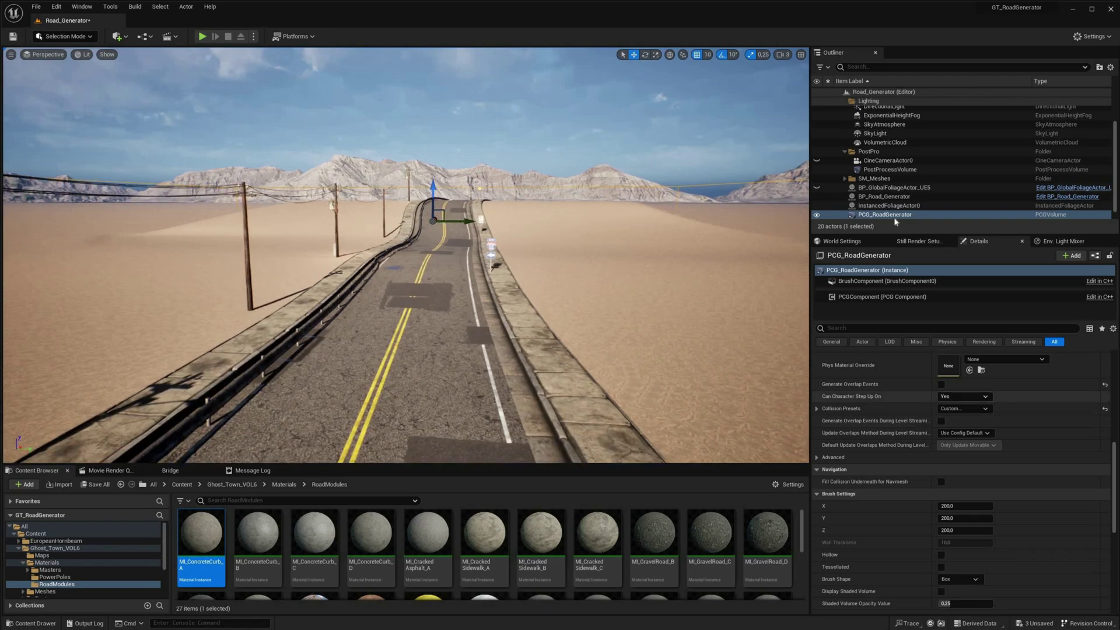
scroll(955, 412, "up", 10)
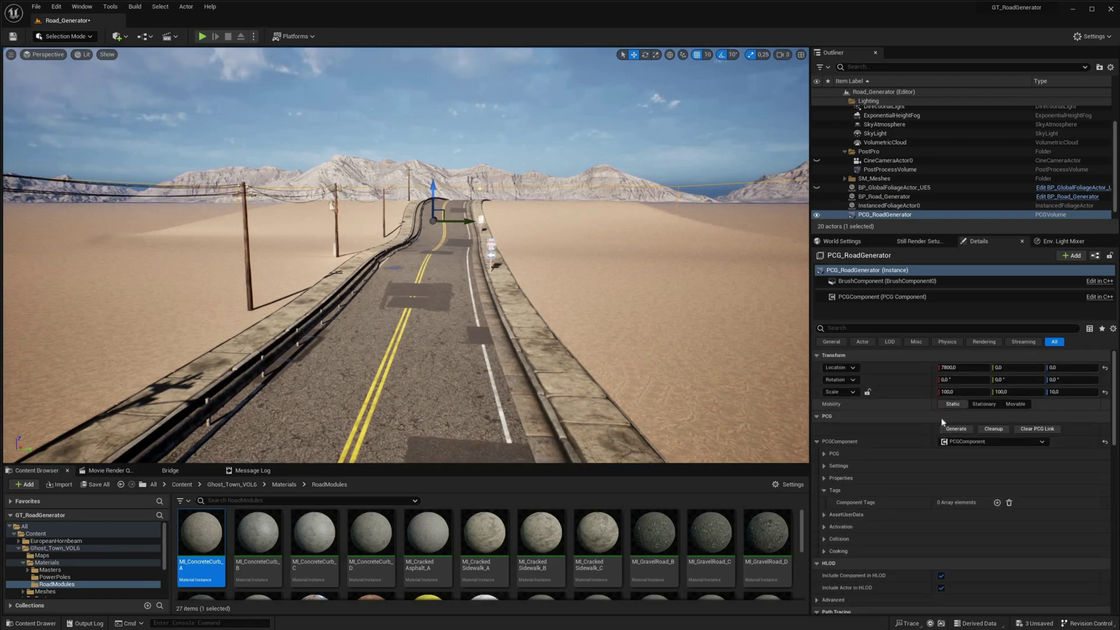
left_click(955, 428)
Step: View the scene through CineCameraActor0 and rotate the sun with Ctrl+L to change the shadows
key("Escape")
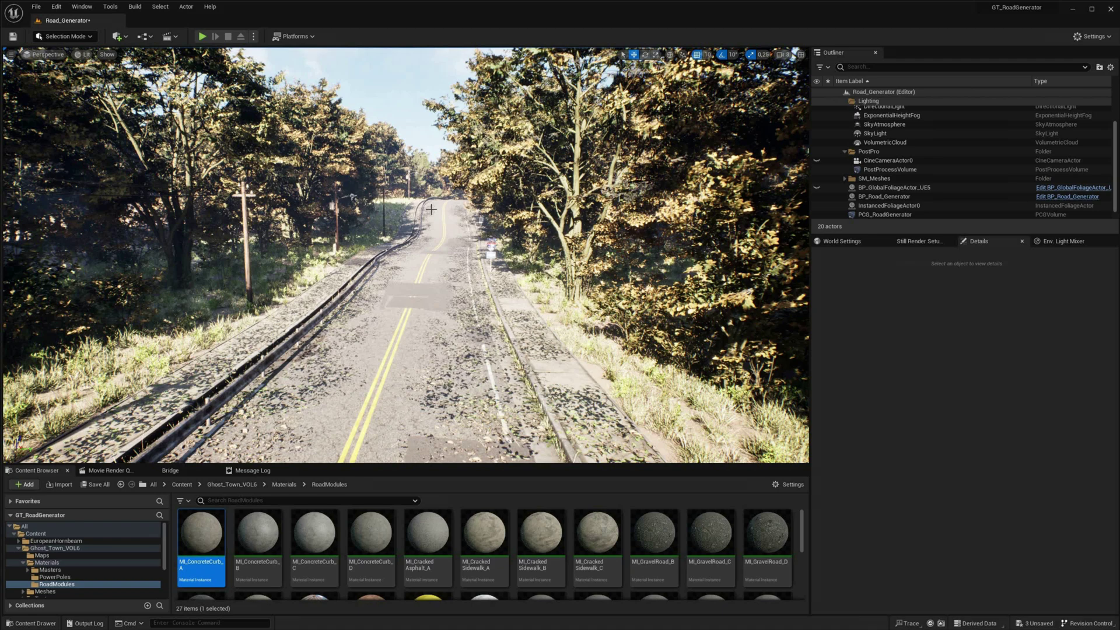
scroll(432, 207, "up", 5)
left_click(65, 36)
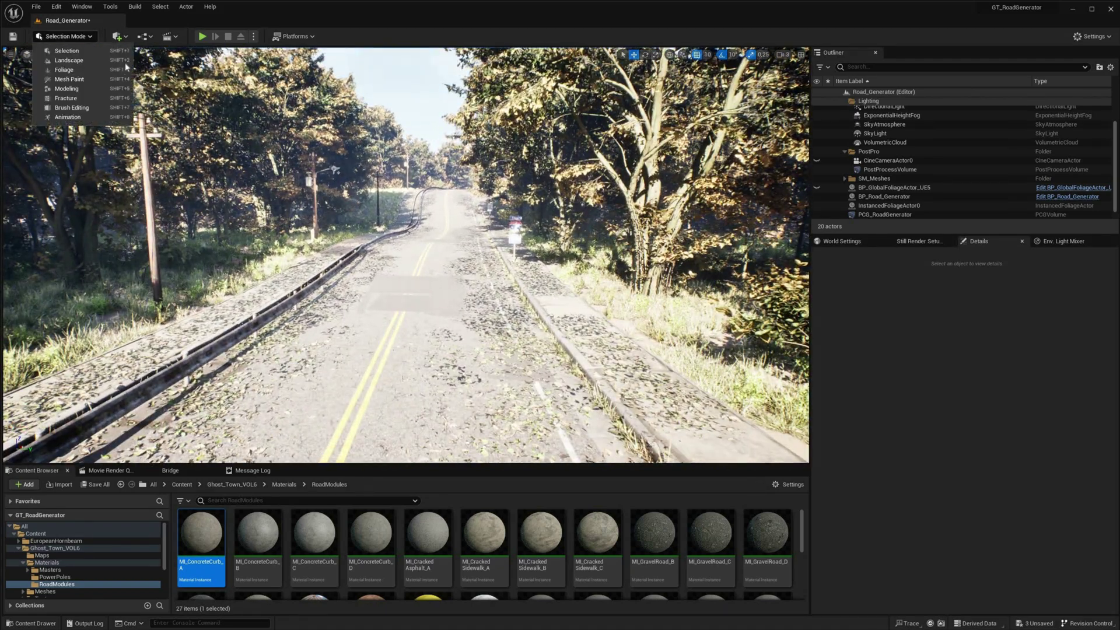
left_click(48, 54)
left_click(52, 156)
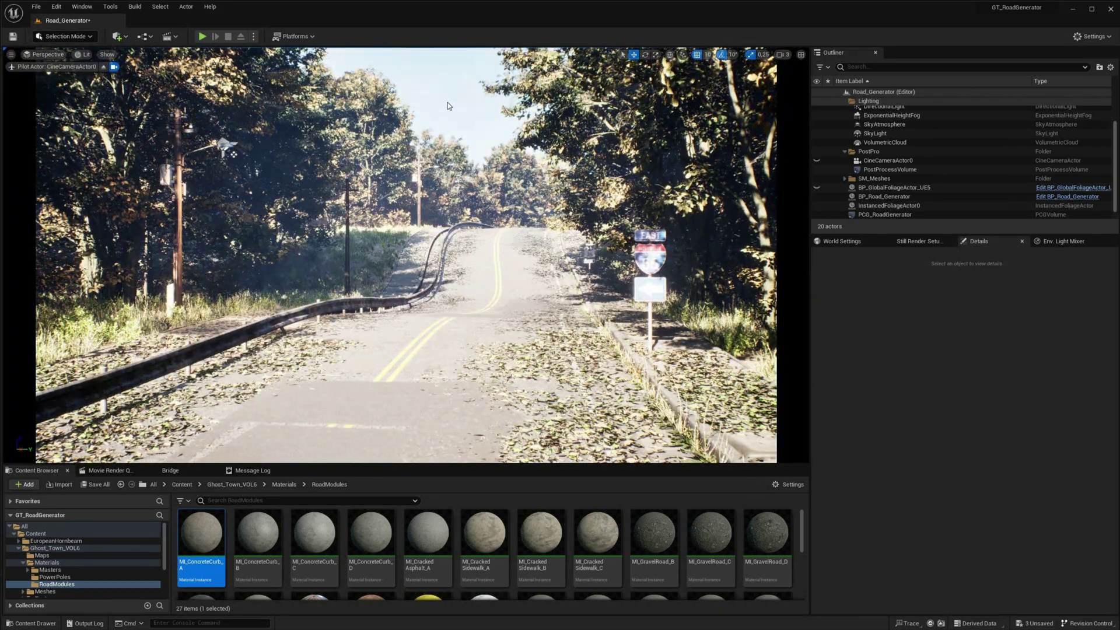
key("ctrl+l")
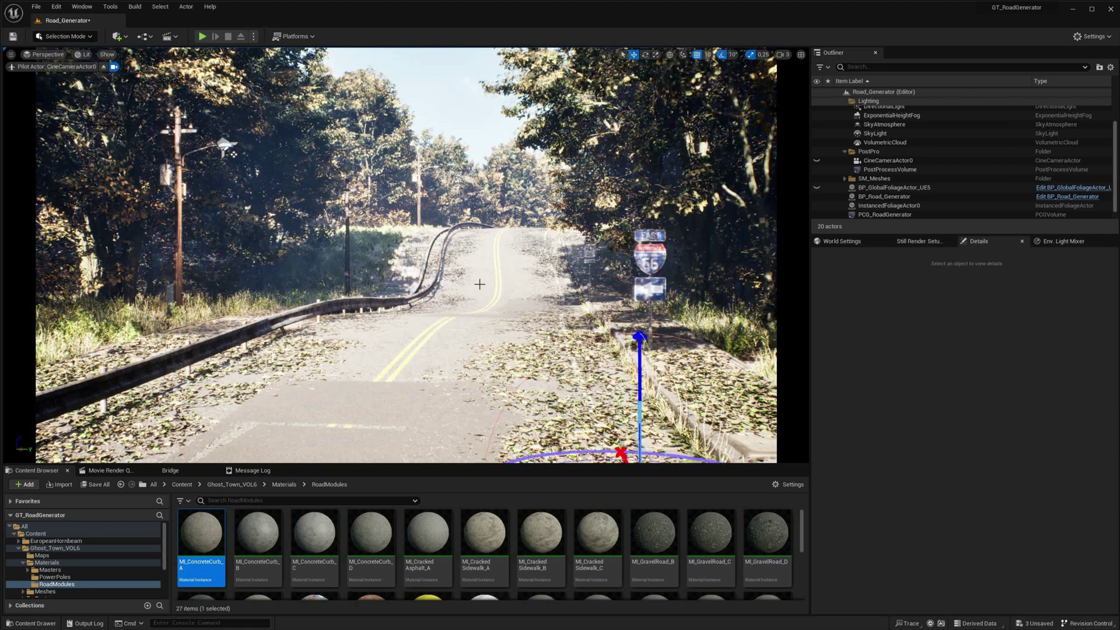
key("ctrl+l")
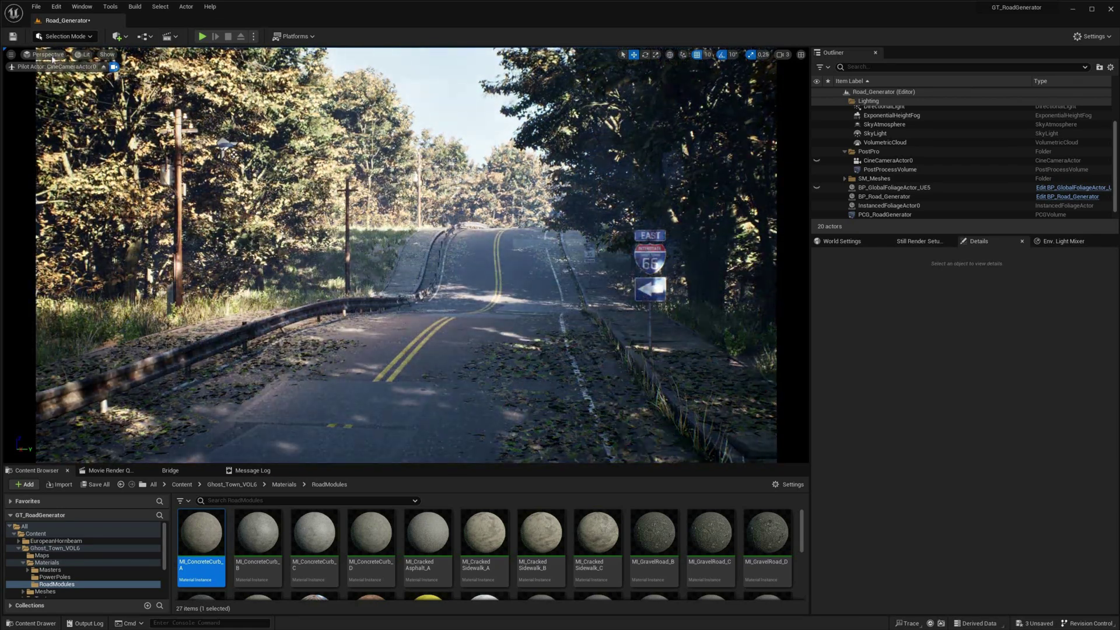
Step: Render in Path Tracing, inspect BP_Road_Generator's Roadline Settings, and lower the camera along the road
left_click(86, 54)
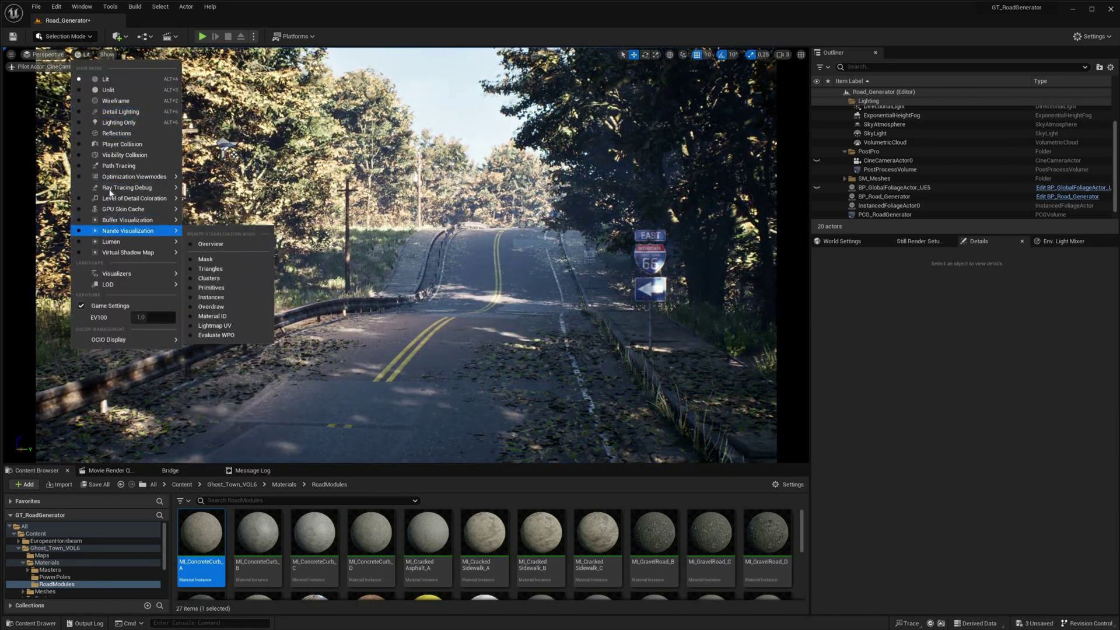
left_click(120, 165)
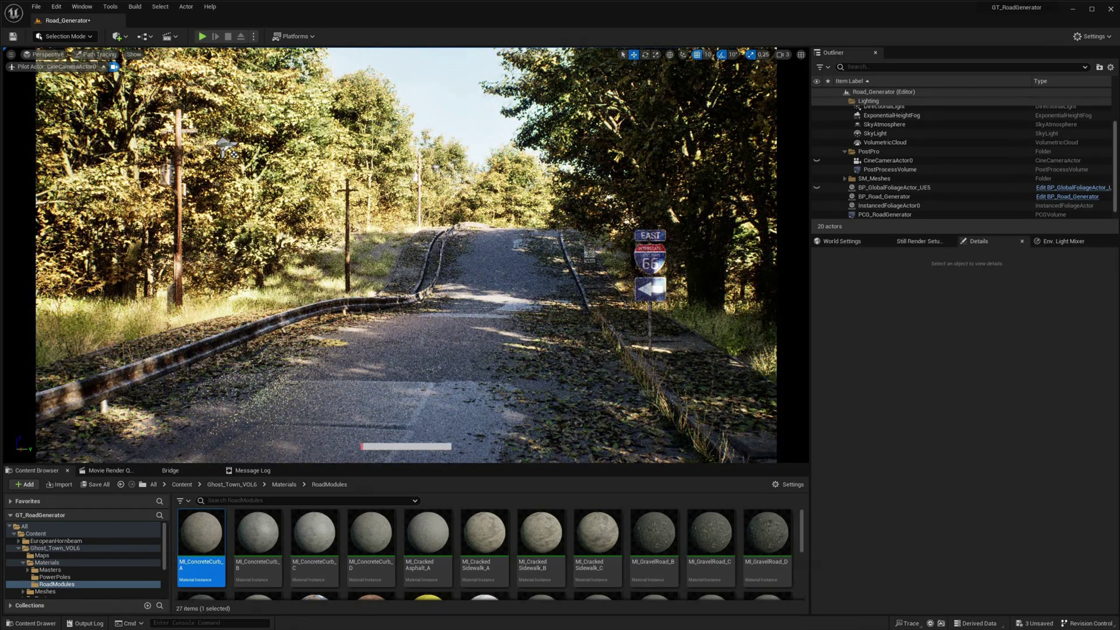
left_click(494, 296)
scroll(941, 522, "down", 3)
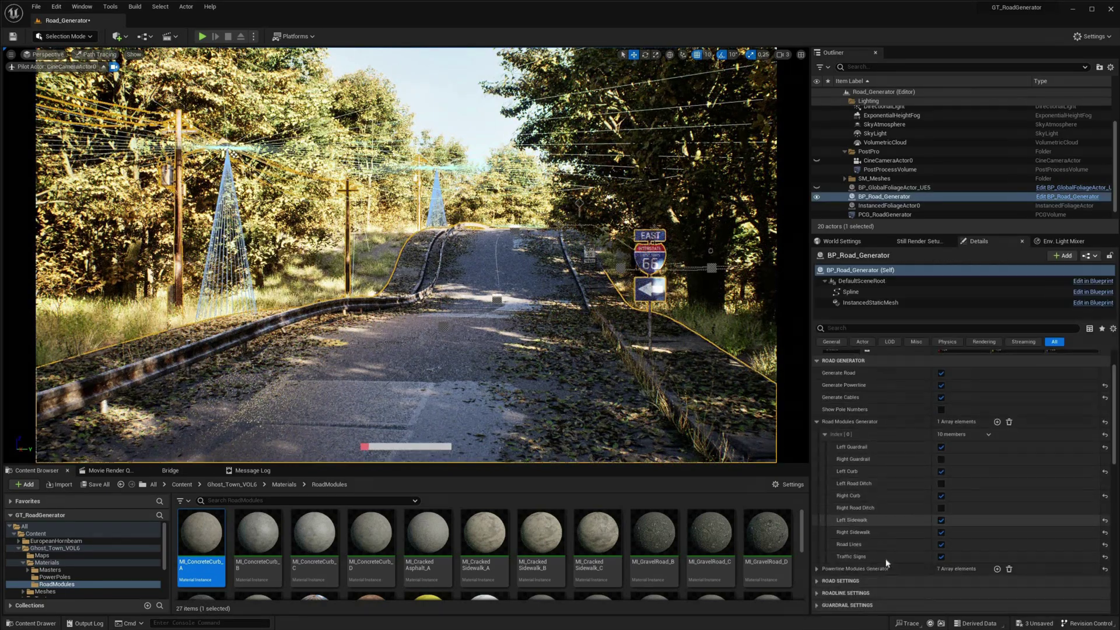
left_click(820, 507)
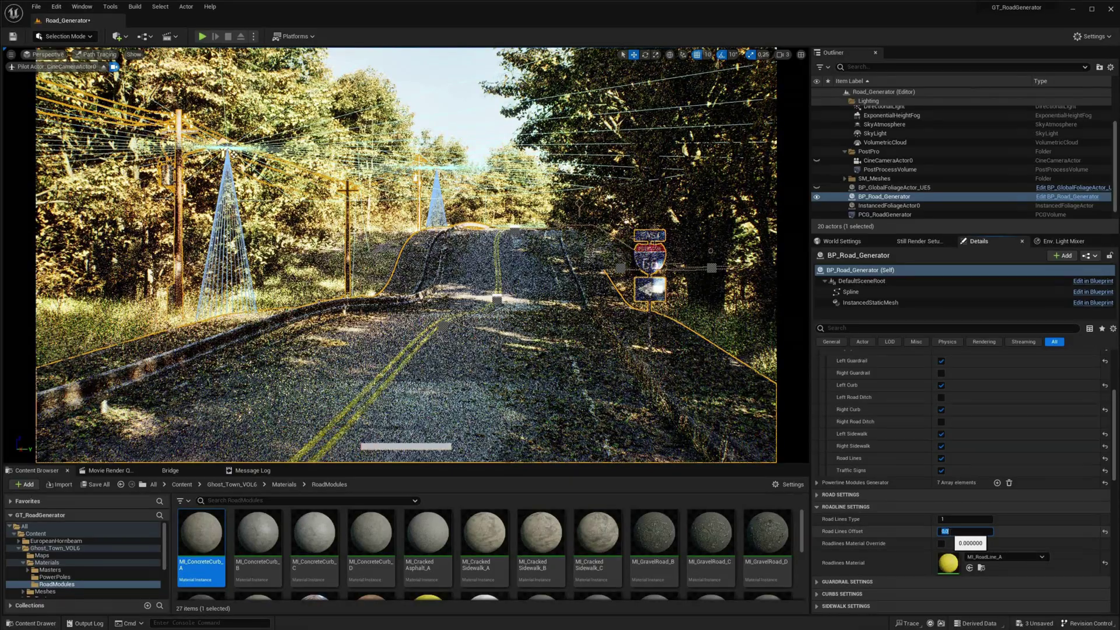
left_click(464, 110)
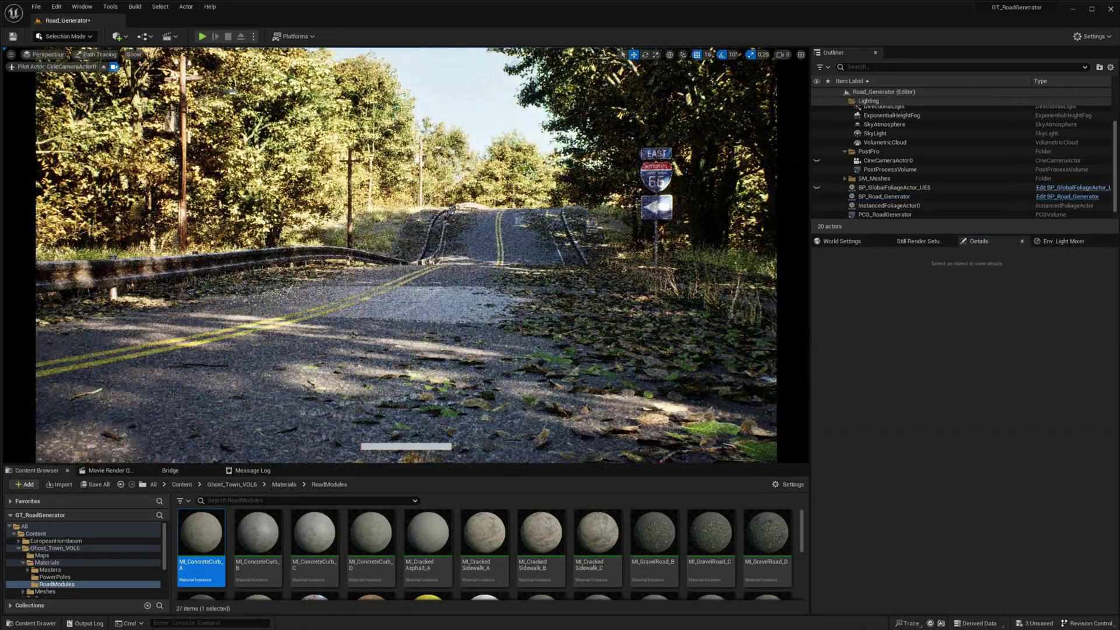
right_click_drag(500, 166, 500, 166)
Step: Clean up PCG_RoadGenerator's trees and browse the Trees and Weed groups in its graph
left_click(884, 196)
scroll(969, 414, "down", 3)
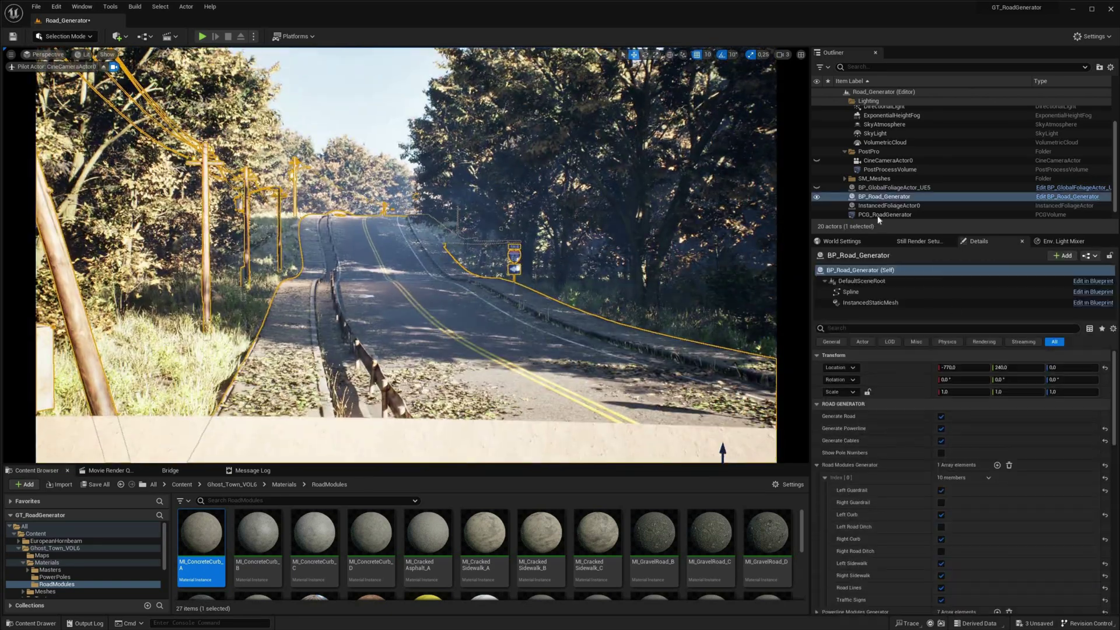
left_click(885, 215)
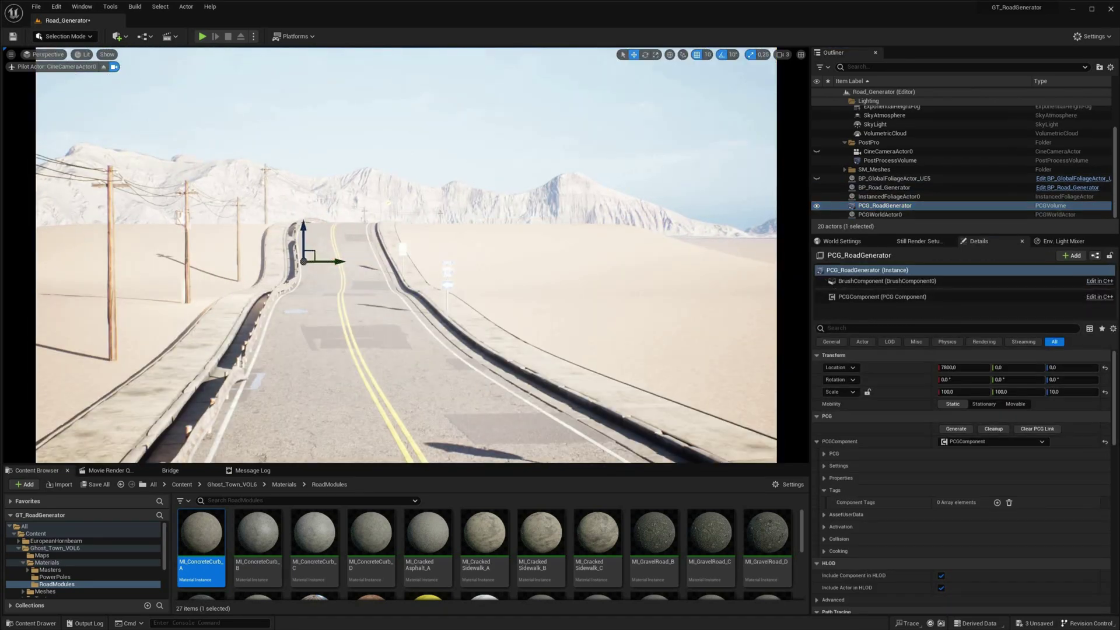
right_click_drag(500, 165, 500, 166)
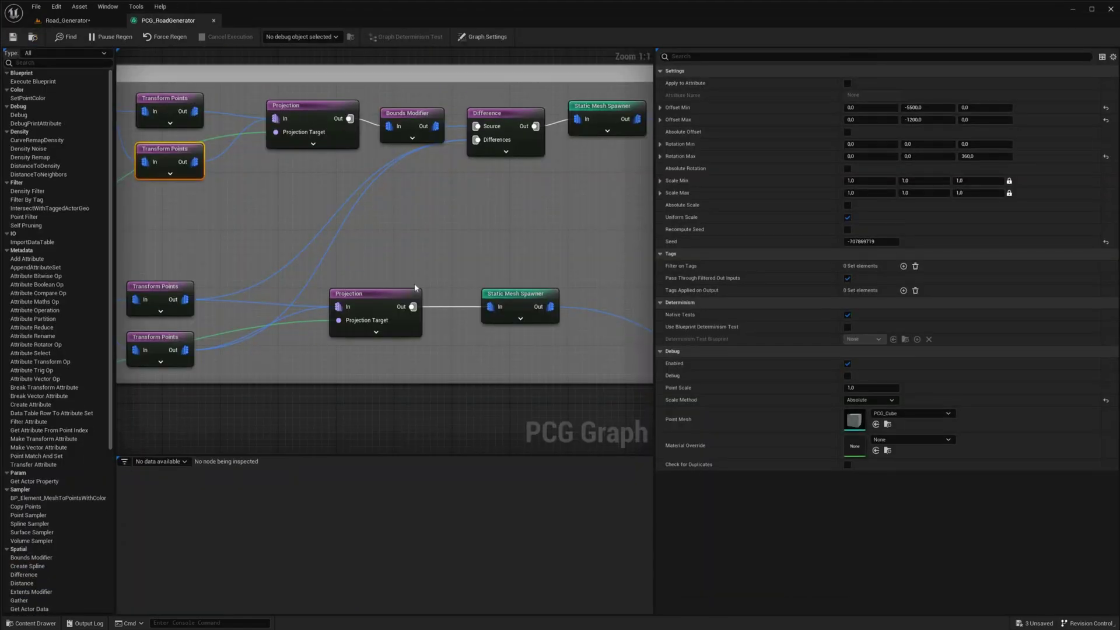
scroll(414, 282, "down", 2)
scroll(370, 154, "down", 2)
scroll(370, 153, "up", 3)
scroll(290, 175, "up", 3)
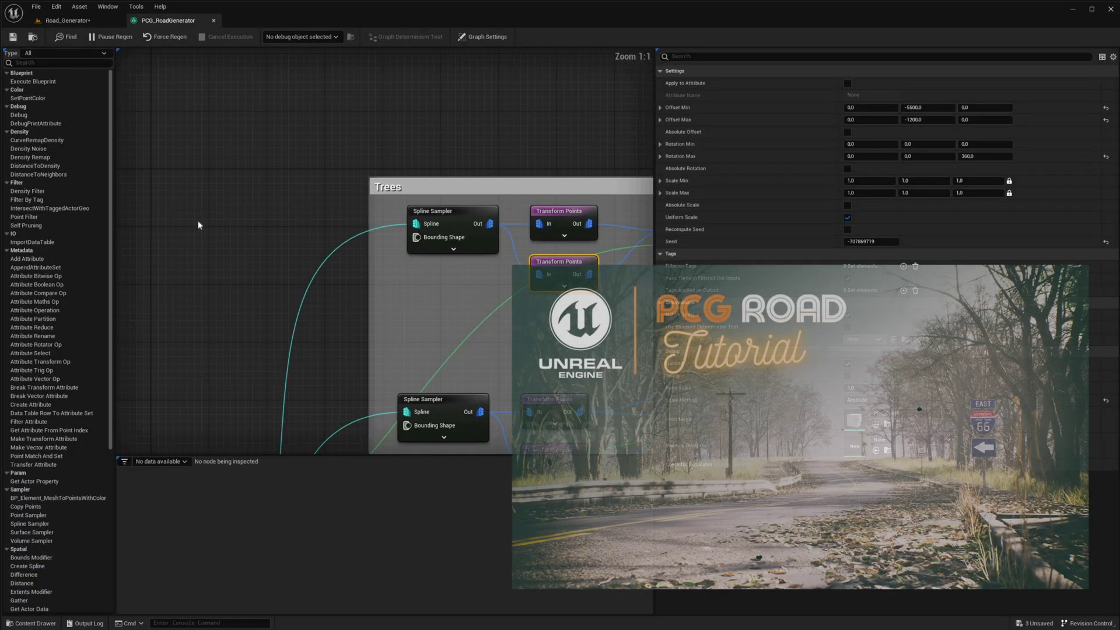
scroll(260, 151, "up", 2)
right_click_drag(346, 192, 342, 96)
right_click_drag(341, 262, 326, 329)
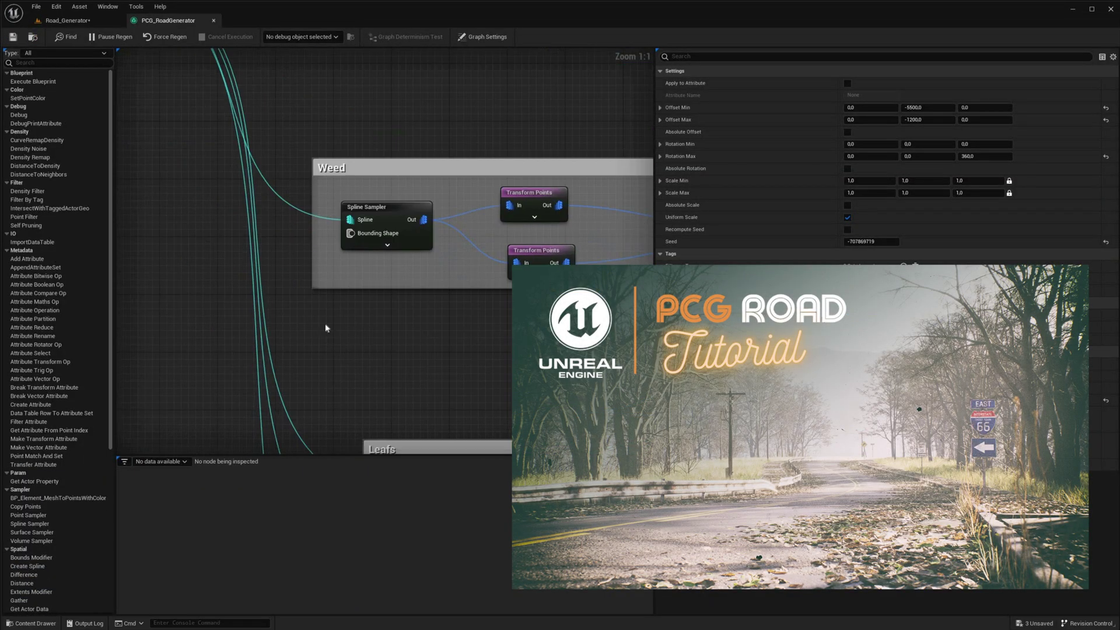
scroll(478, 205, "down", 1)
scroll(409, 195, "down", 2)
scroll(171, 131, "down", 2)
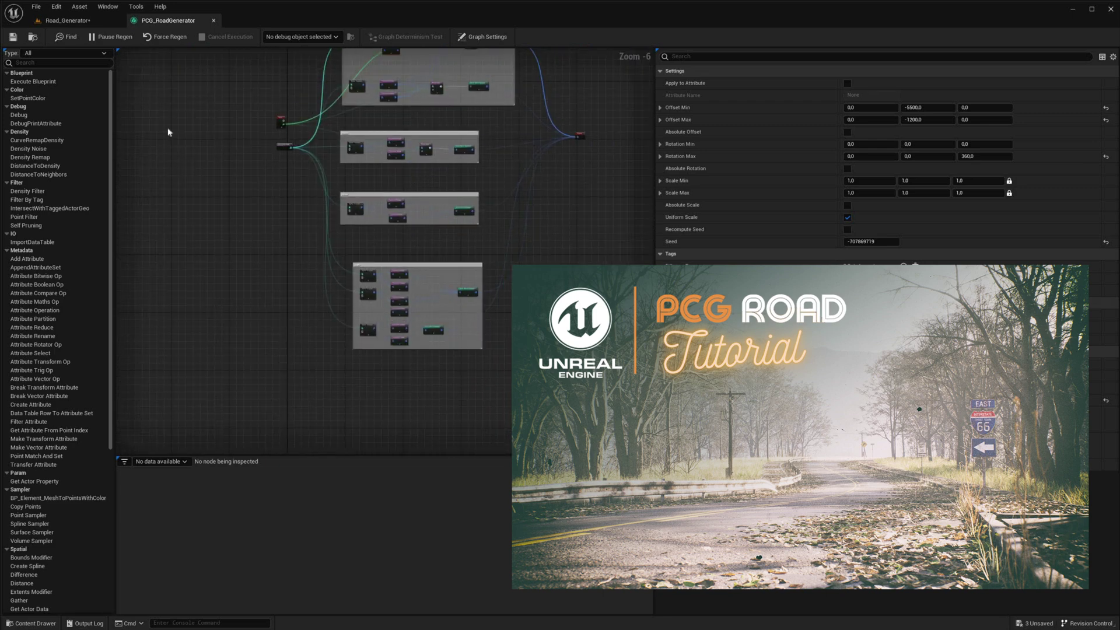
scroll(209, 149, "down", 1)
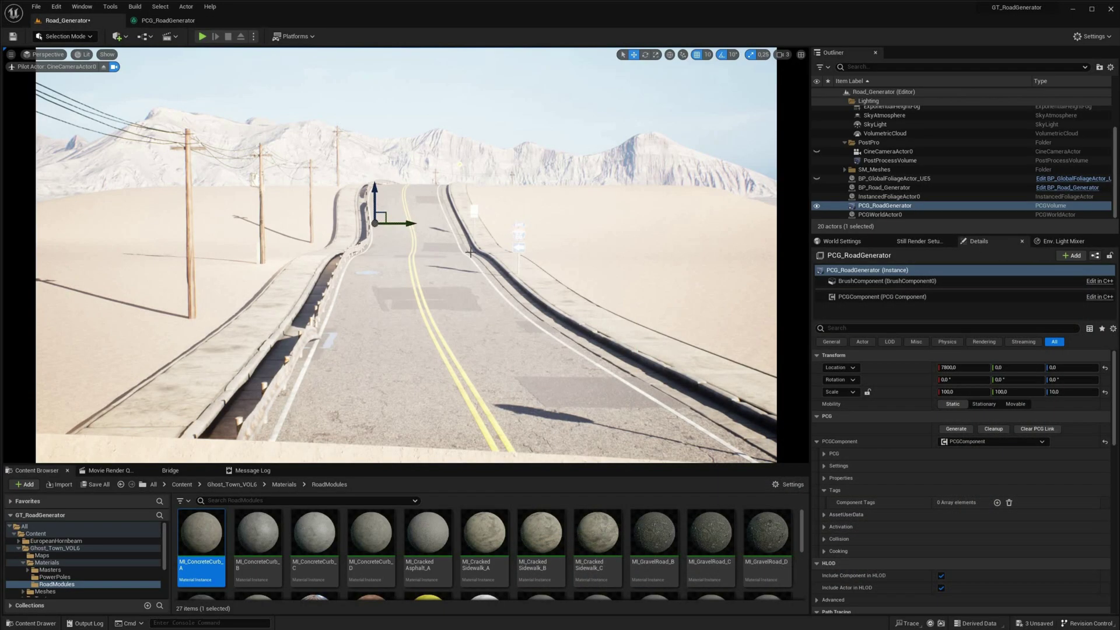
Step: Regenerate the trees and foliage along the road from PCG_RoadGenerator
left_click(888, 189)
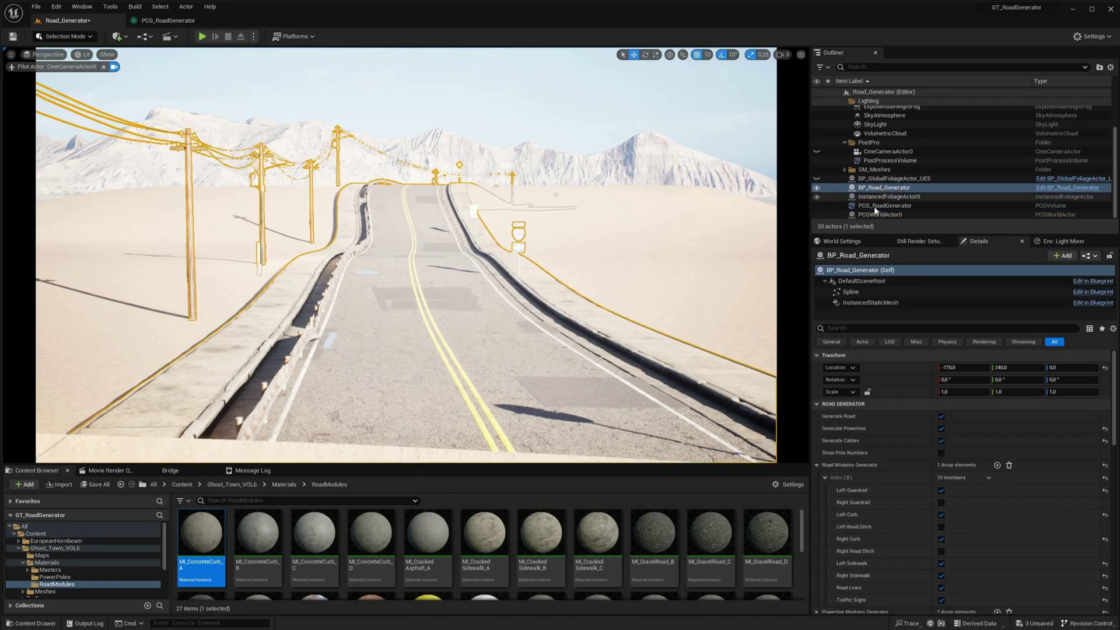
left_click(874, 206)
left_click(956, 428)
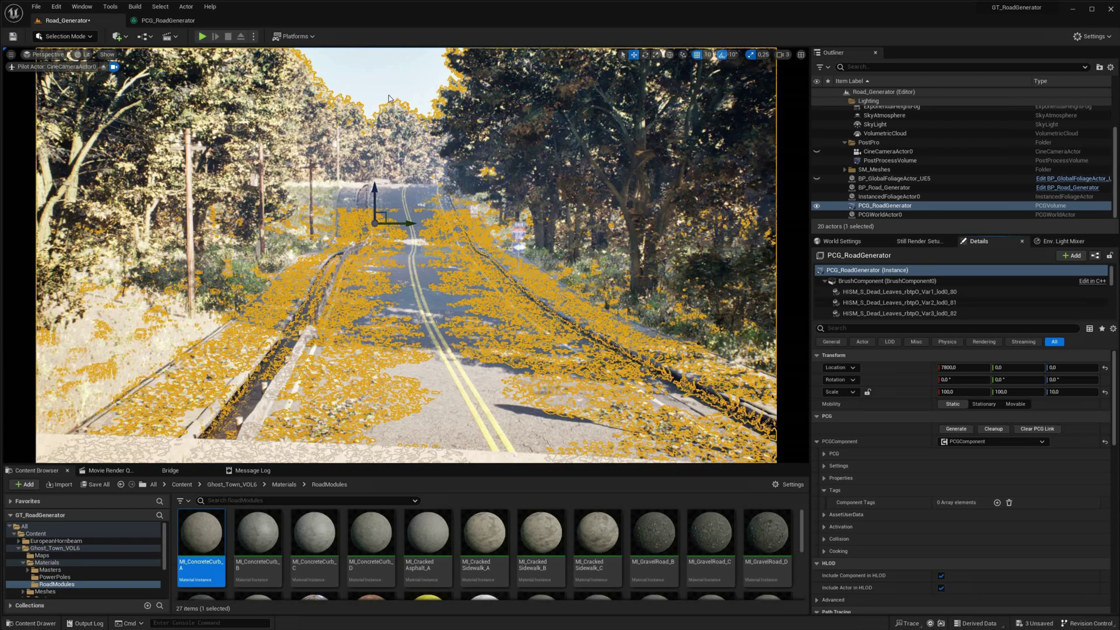
key("Escape")
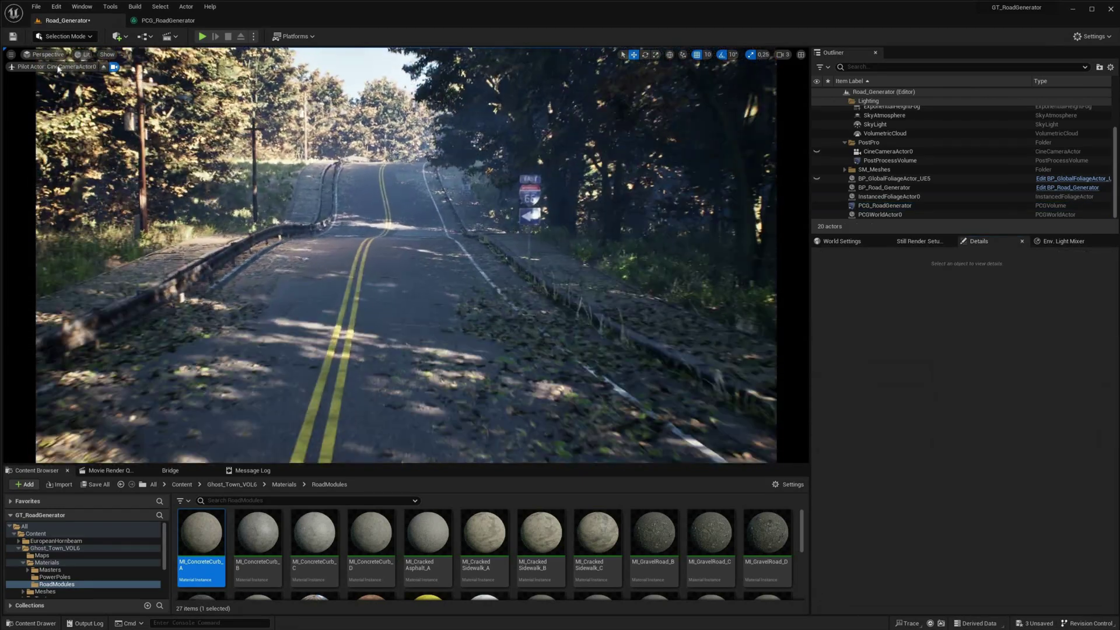
Step: Switch the viewport to Path Tracing and uncheck Left Guardrail on BP_Road_Generator
left_click(84, 55)
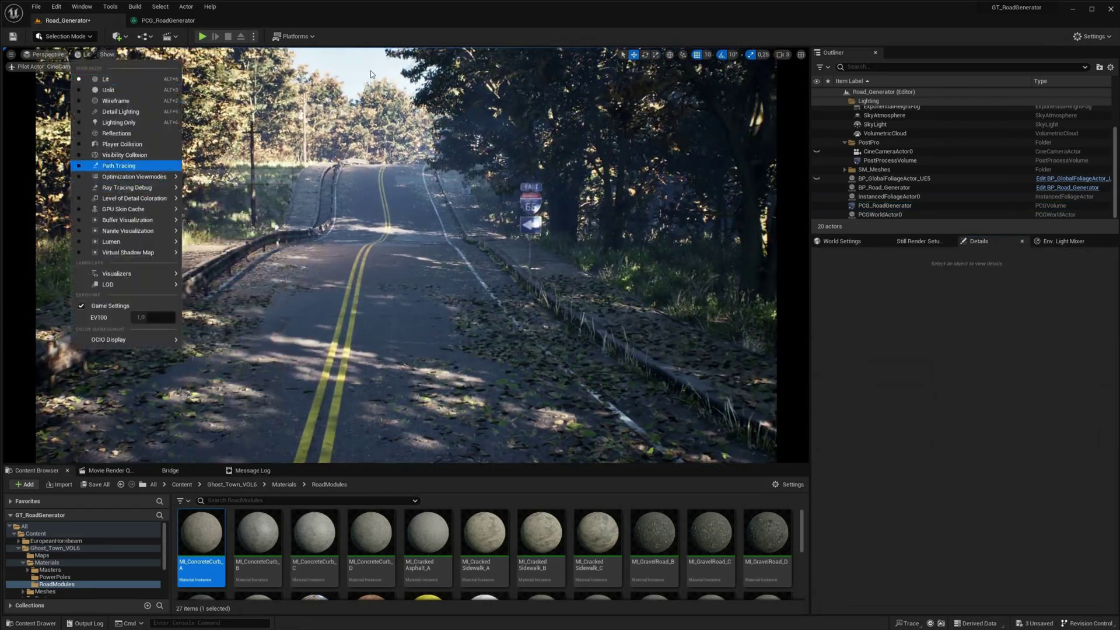
left_click(114, 166)
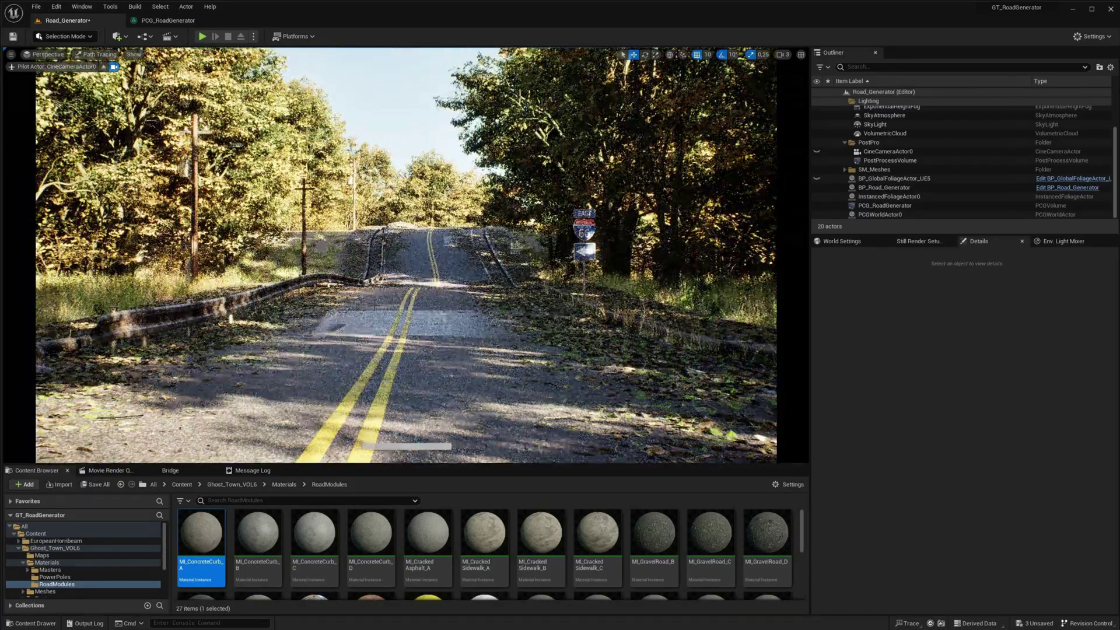
left_click(884, 188)
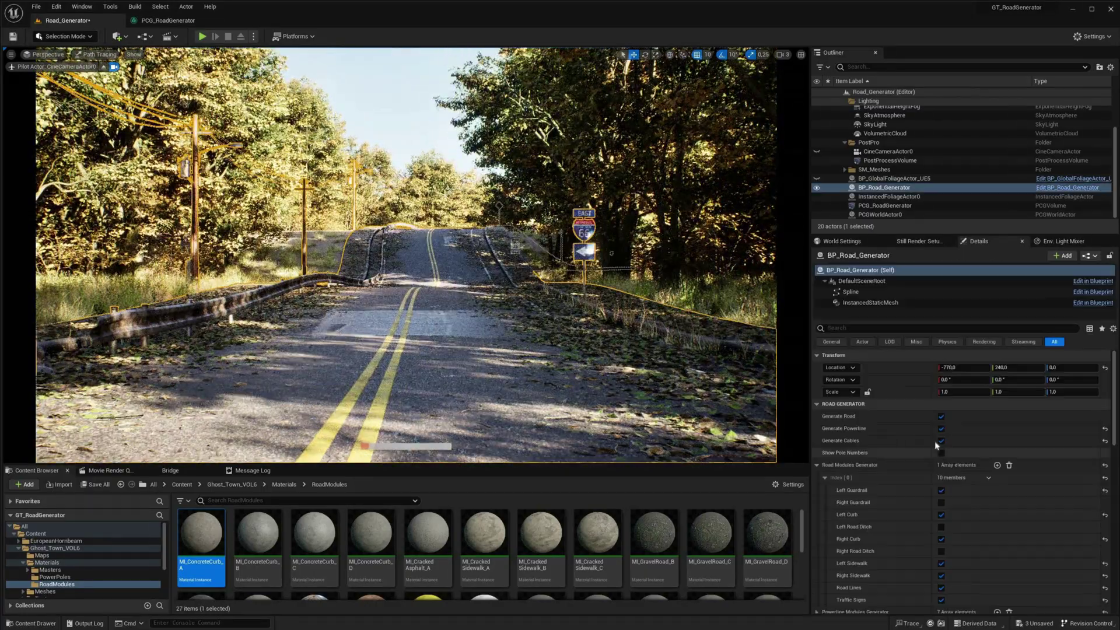
scroll(950, 514, "down", 1)
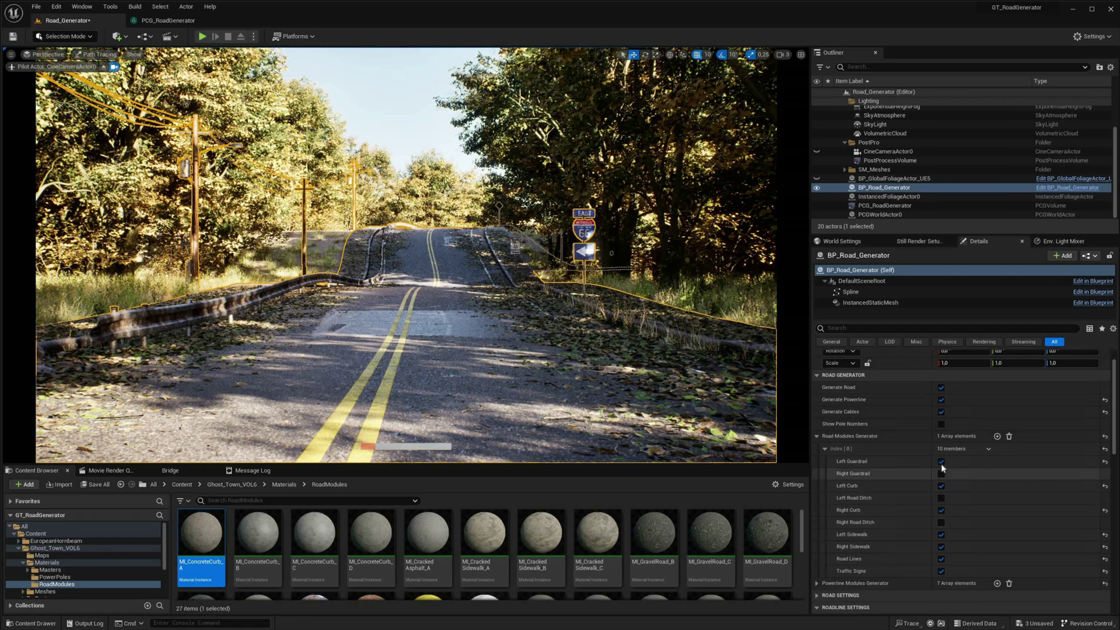
left_click(940, 462)
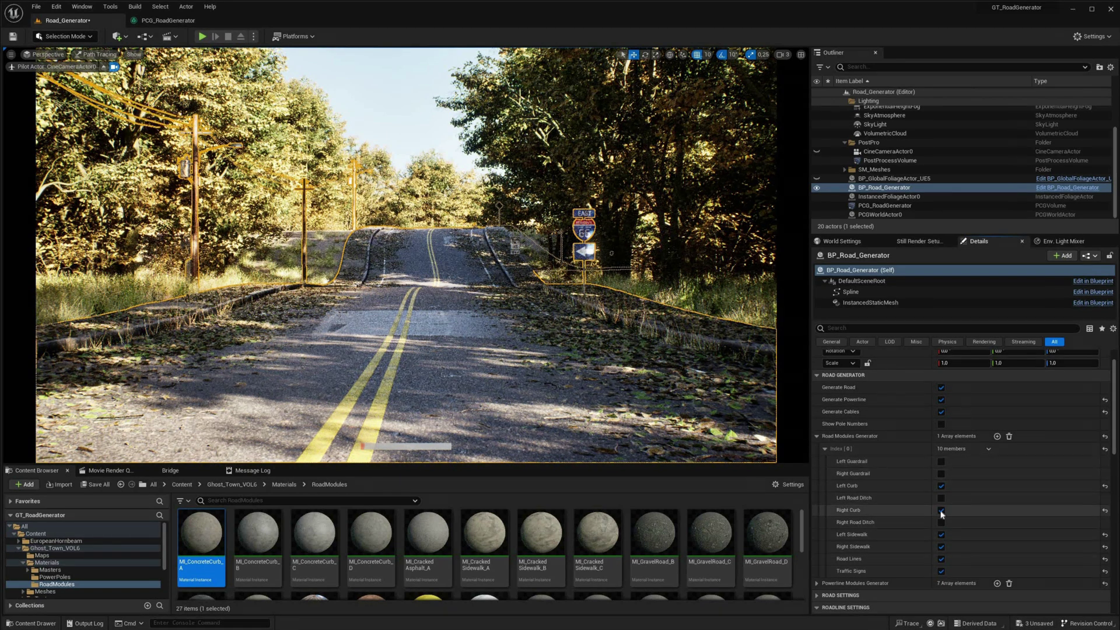